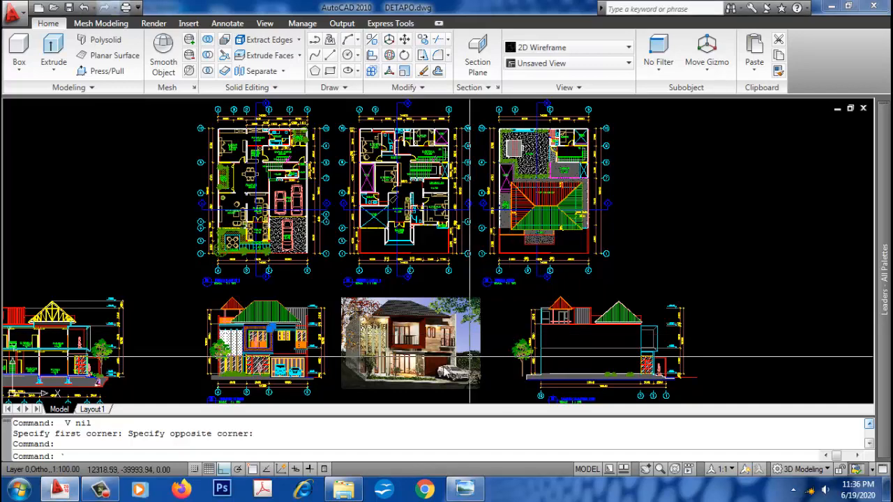
Step: Examine the two-storey house's front elevation (Tampak Depan) beside its rendered reference picture
scroll(265, 349, "up", 2)
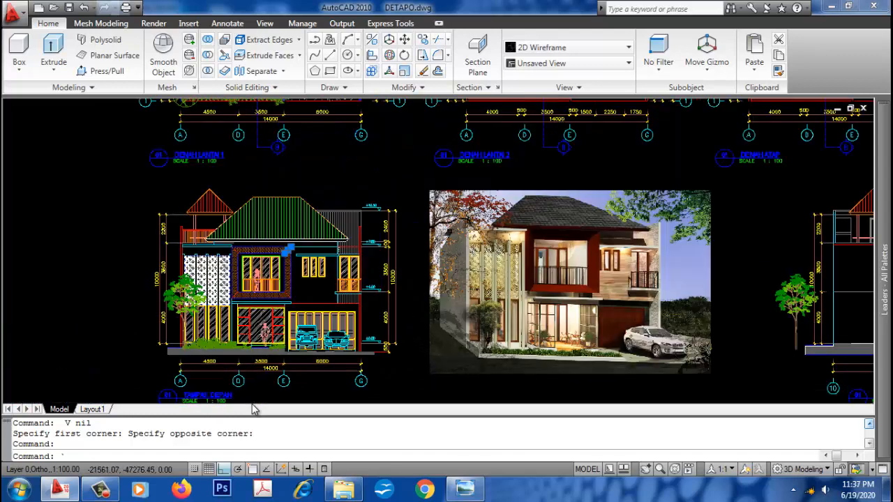
scroll(327, 328, "up", 2)
middle_click_drag(356, 325, 318, 336)
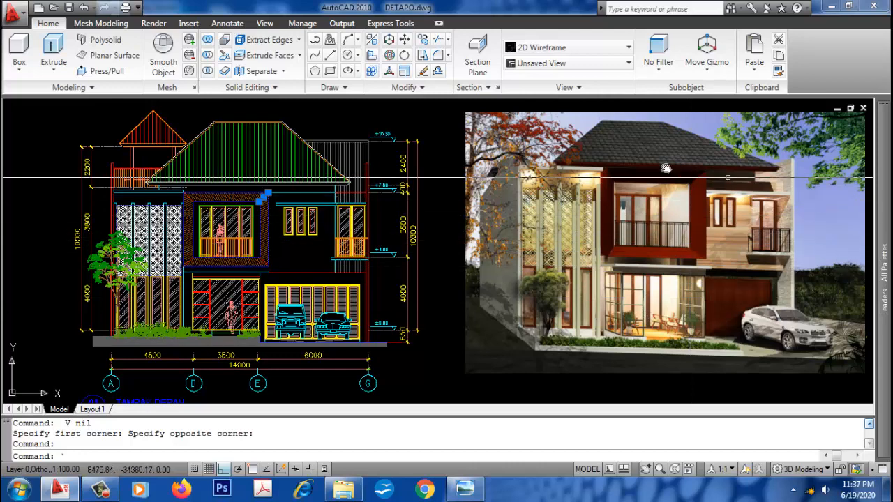
scroll(684, 199, "up", 3)
scroll(688, 202, "down", 2)
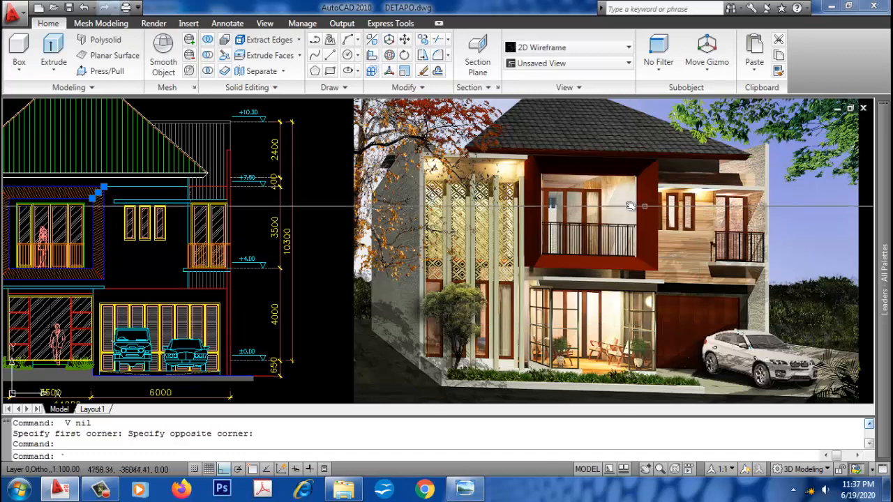
scroll(663, 207, "down", 2)
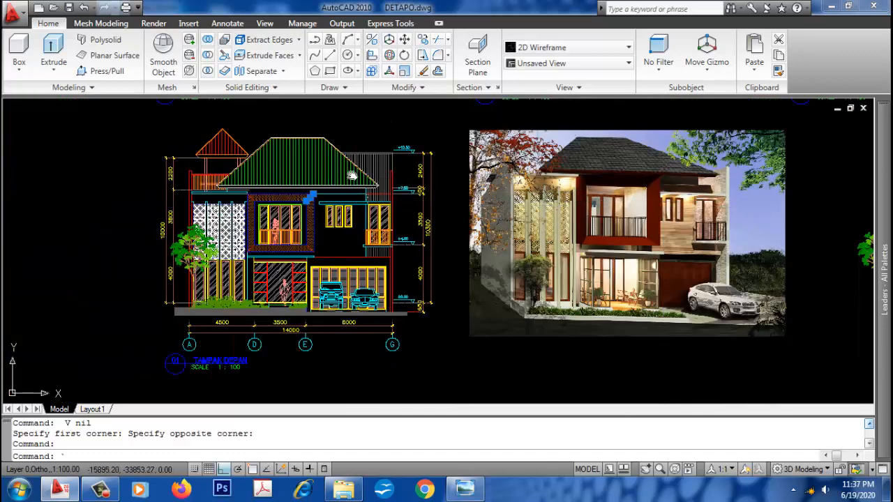
scroll(352, 176, "up", 2)
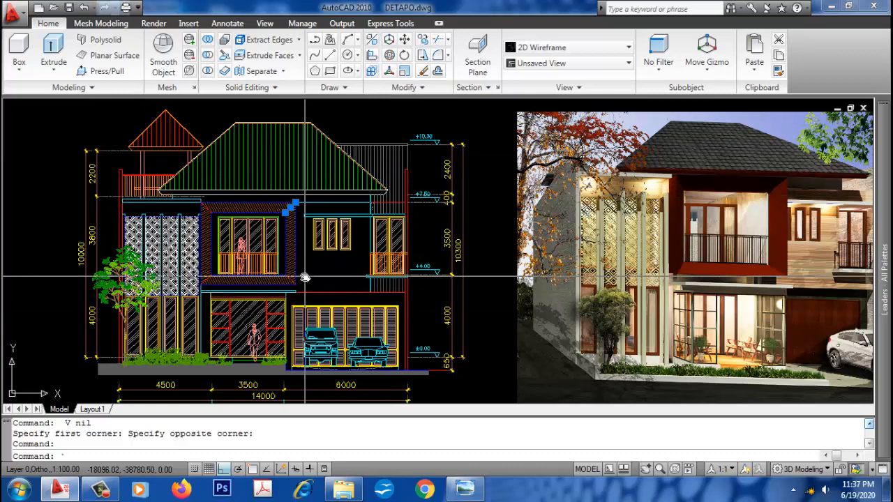
middle_click_drag(302, 314, 301, 301)
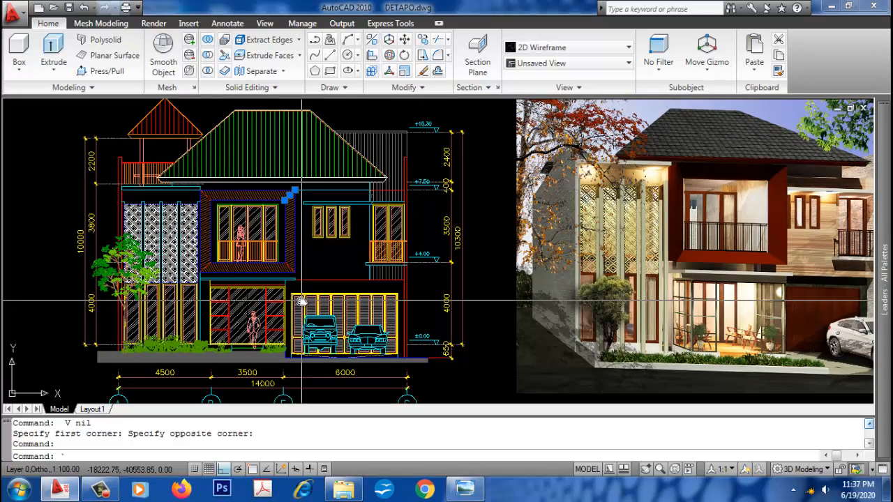
scroll(302, 370, "down", 5)
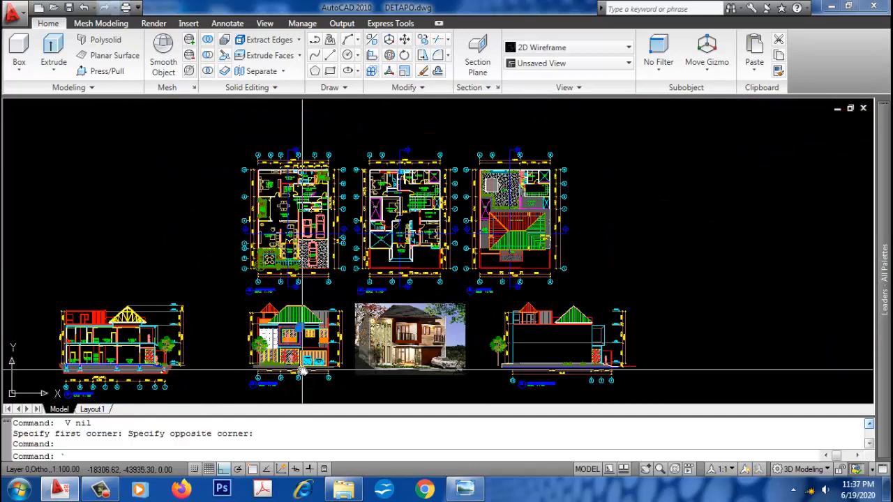
Step: Examine the ground floor plan around the dining room and garage, and return to the front elevation and house picture
scroll(204, 204, "up", 8)
scroll(204, 204, "up", 2)
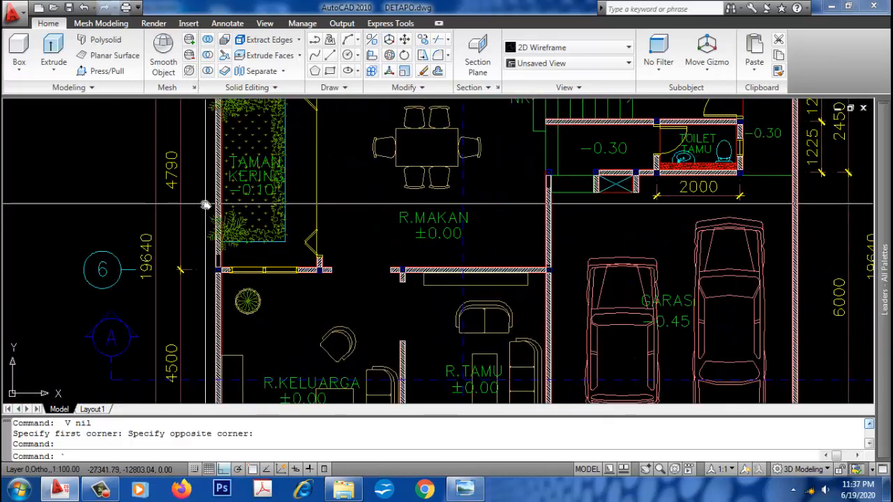
scroll(158, 284, "up", 2)
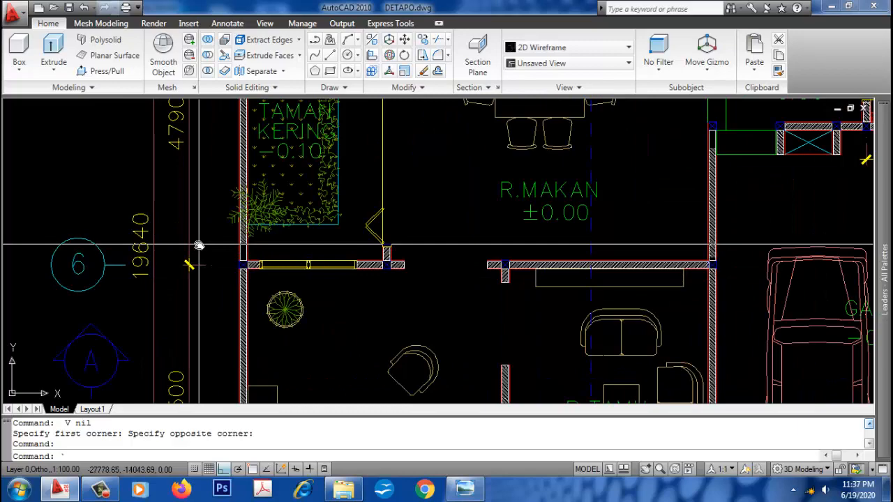
scroll(199, 245, "down", 8)
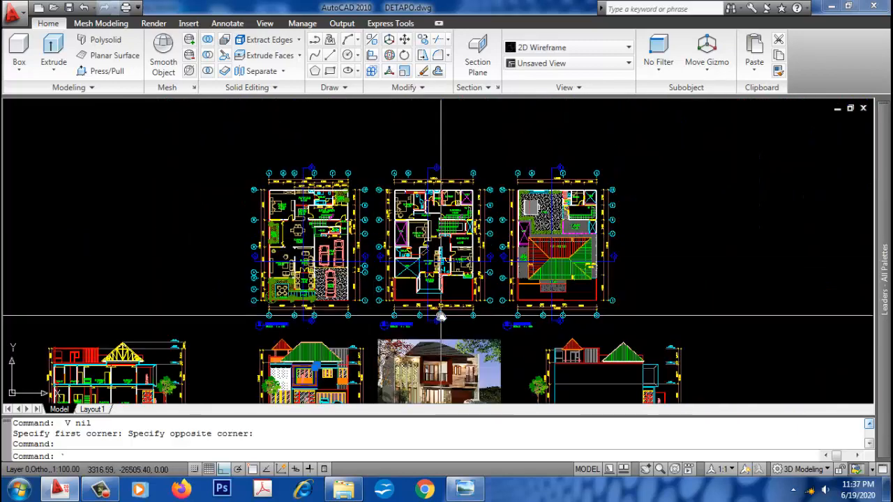
middle_click_drag(441, 338, 433, 260)
scroll(433, 259, "up", 2)
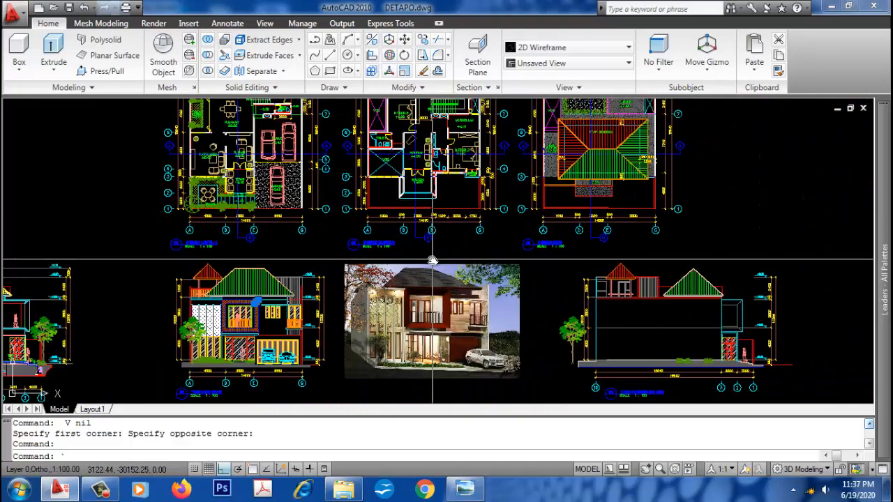
scroll(433, 261, "up", 1)
scroll(268, 320, "up", 1)
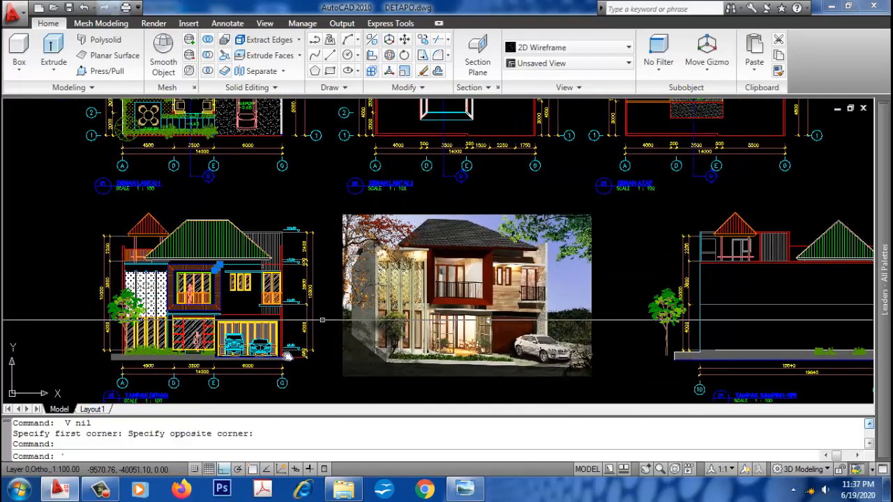
scroll(279, 359, "up", 2)
middle_click_drag(279, 359, 316, 357)
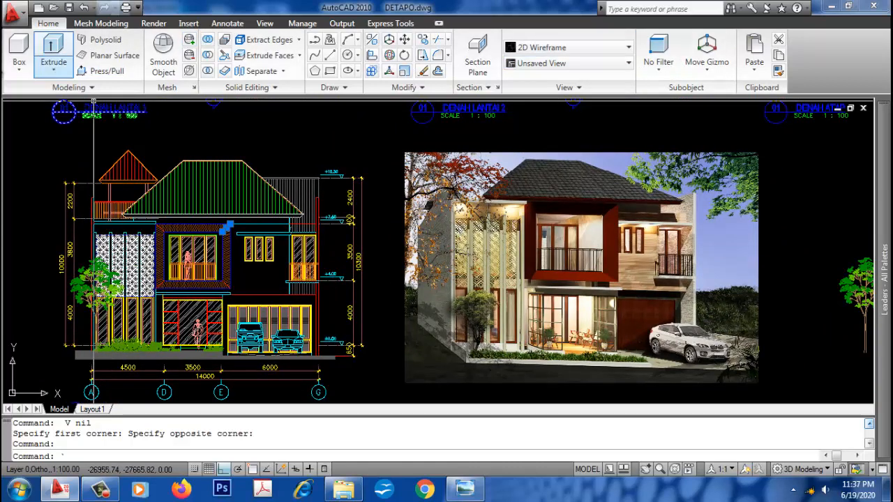
left_click(21, 71)
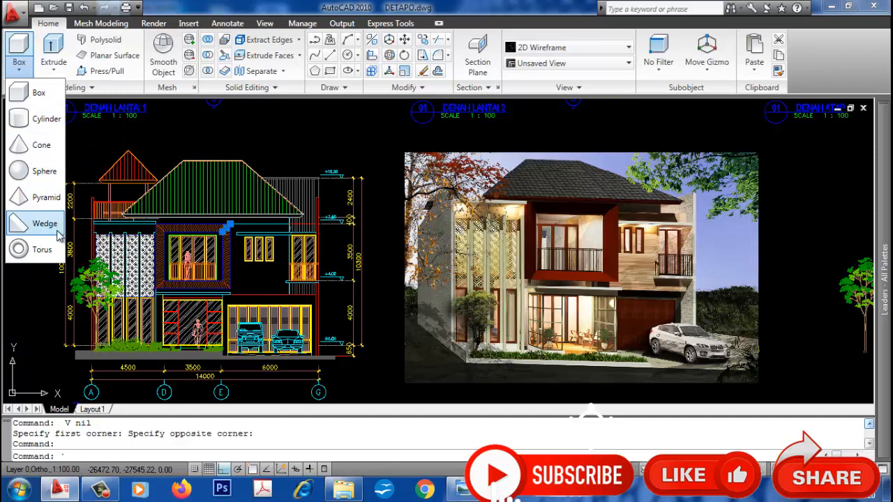
left_click(56, 66)
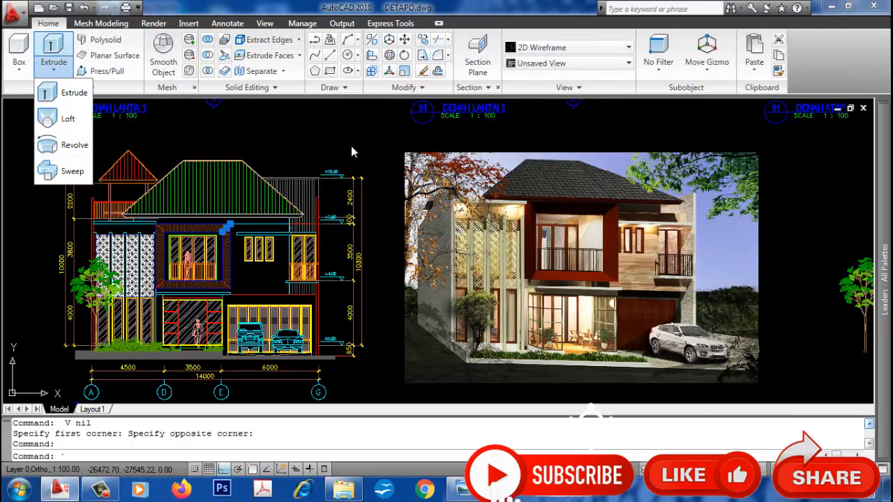
left_click(284, 162)
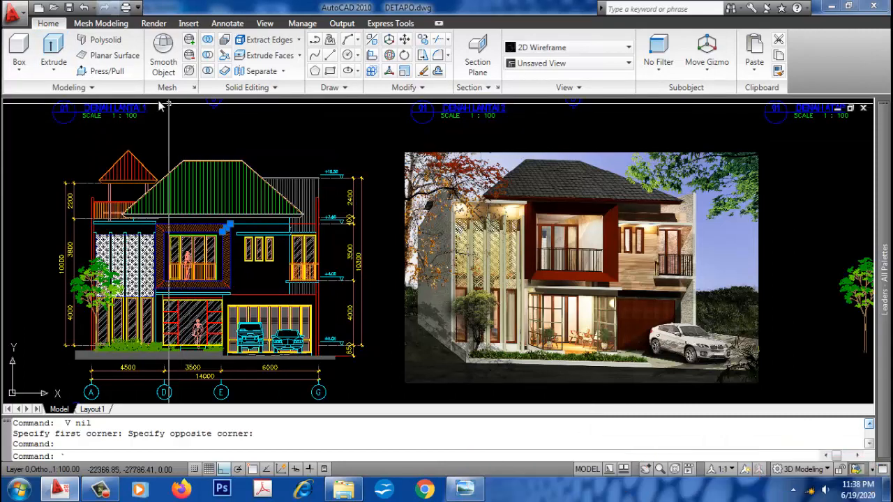
left_click(95, 24)
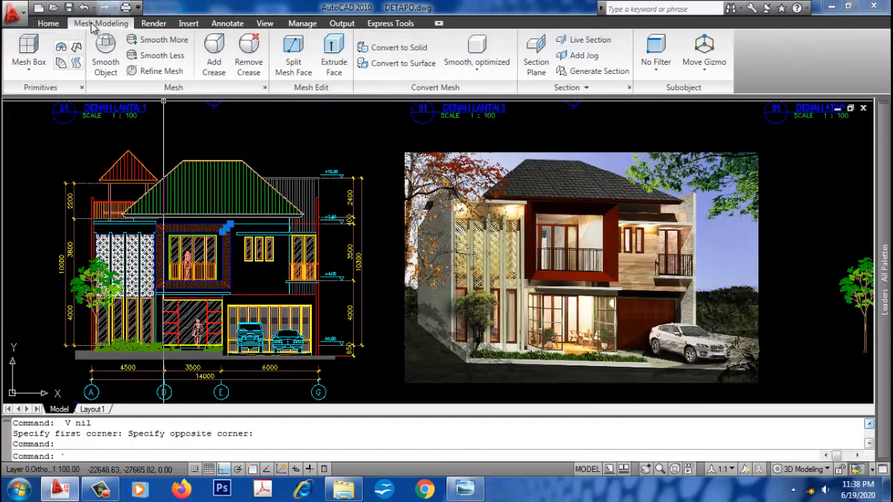
left_click(155, 23)
left_click(186, 24)
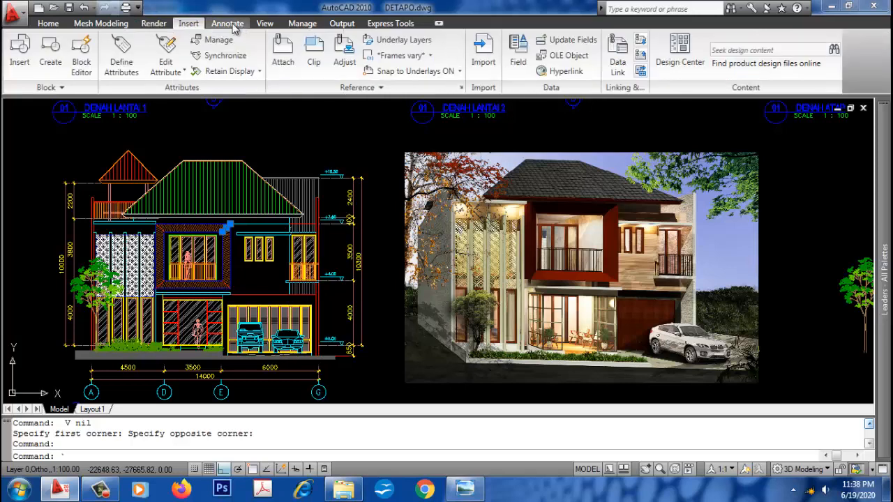
left_click(233, 25)
Step: Switch the drawing to the preset Top view
left_click(265, 25)
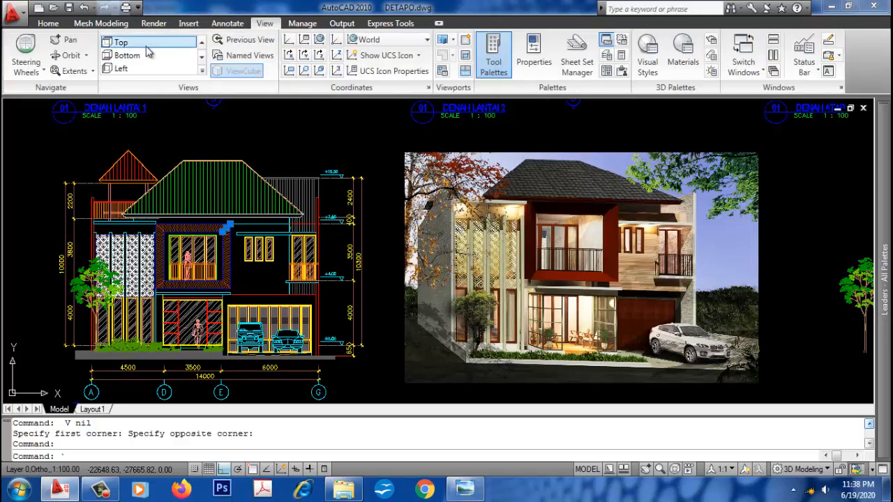
left_click(202, 70)
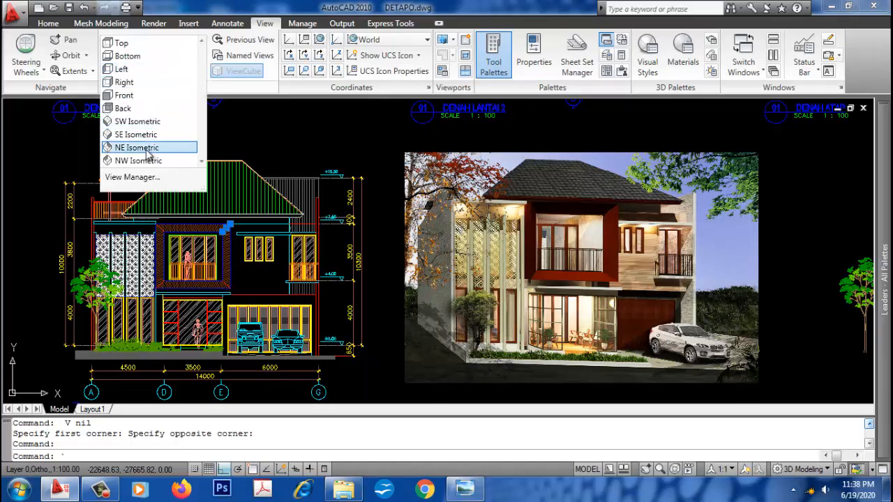
left_click(171, 44)
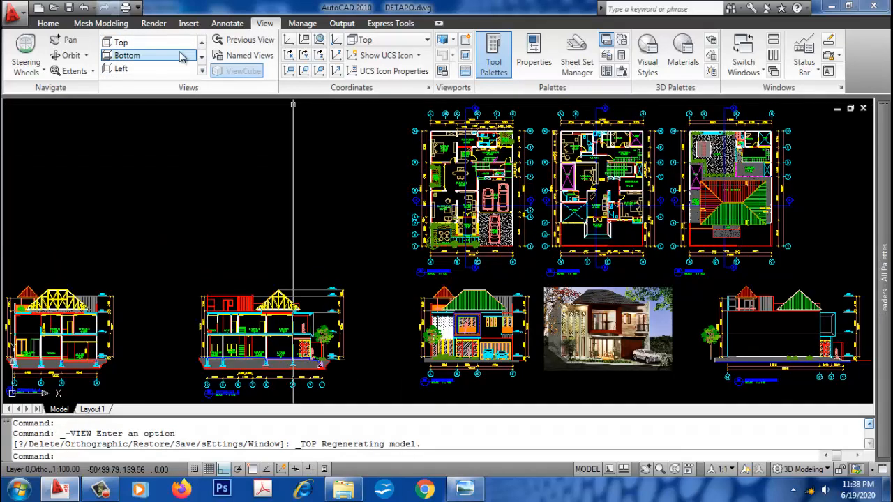
left_click(307, 24)
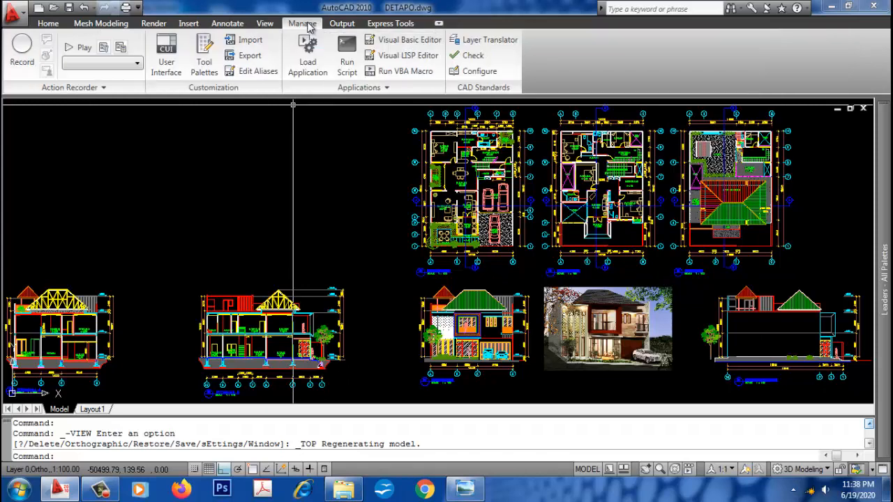
left_click(374, 24)
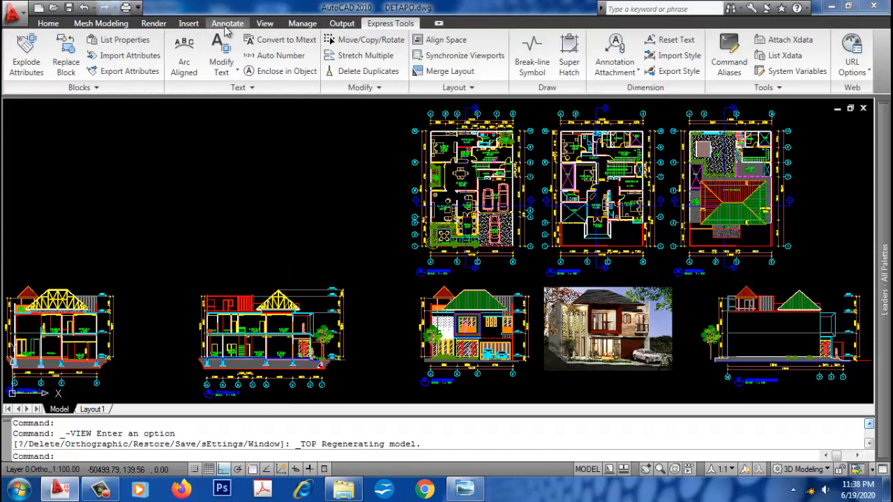
left_click(150, 25)
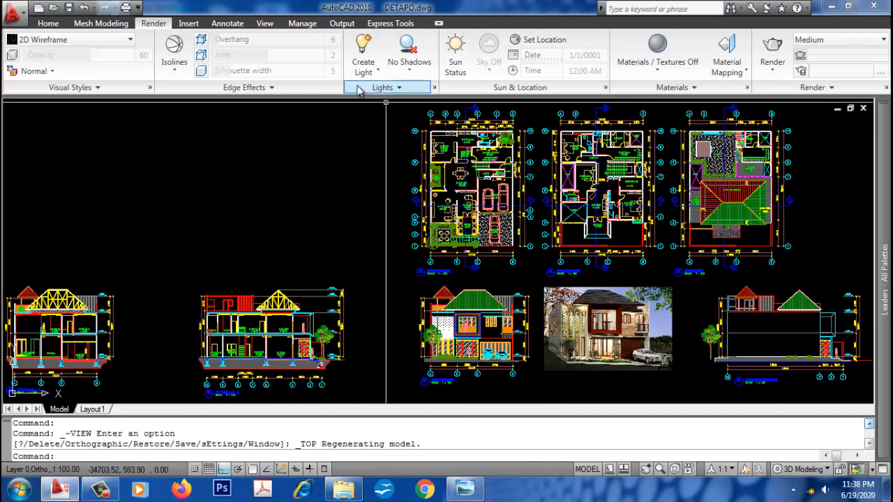
left_click(828, 469)
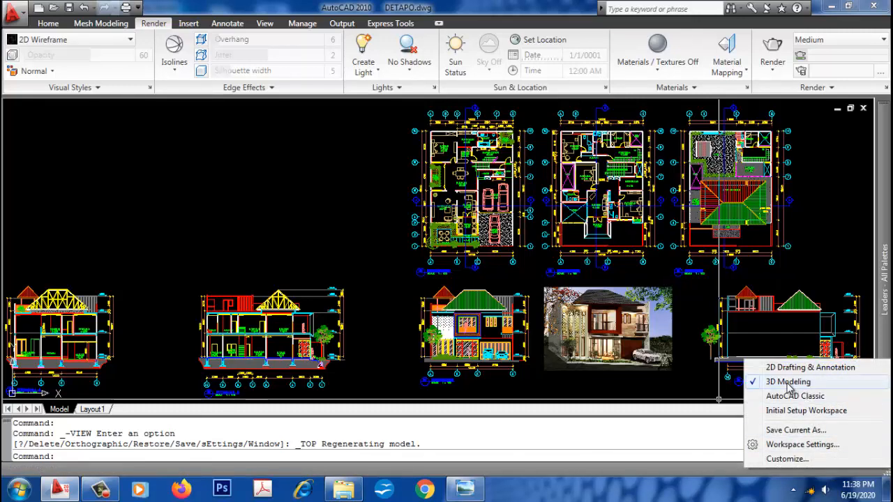
left_click(673, 338)
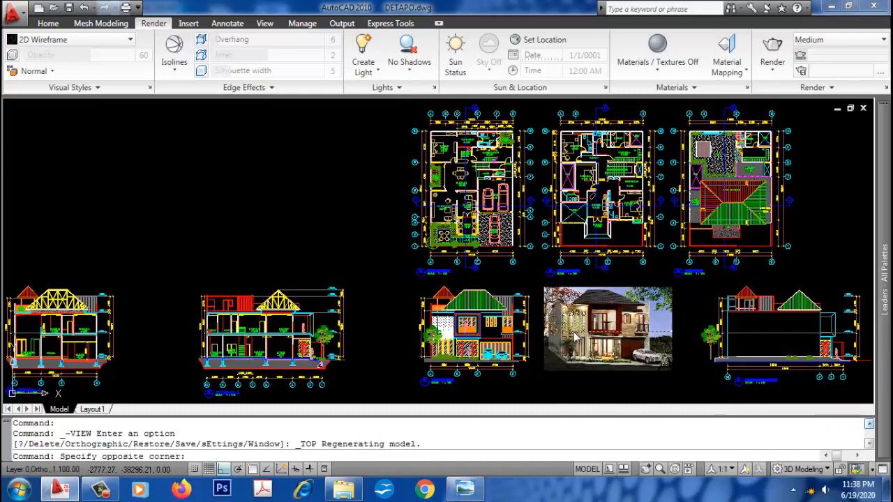
key("Escape")
Step: Review the three floor and roof plans, and compare the front elevation's facade details with the rendered house picture
scroll(521, 263, "up", 4)
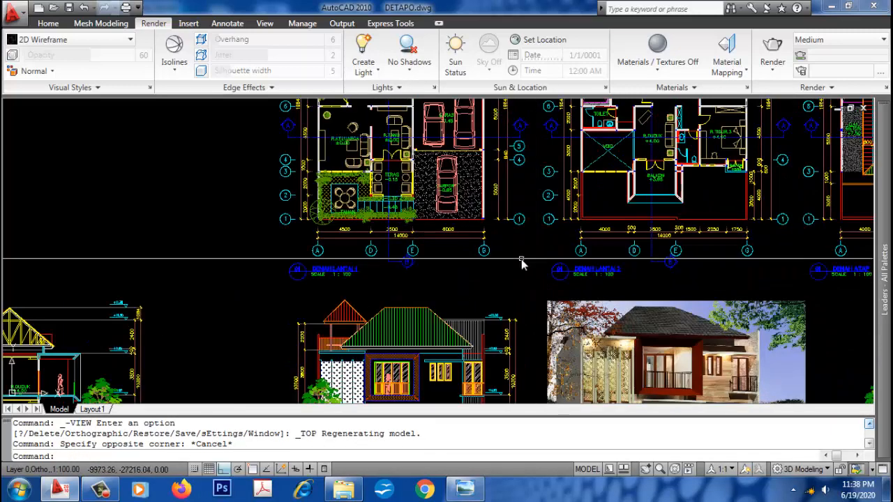
middle_click_drag(522, 262, 504, 349)
scroll(334, 240, "down", 2)
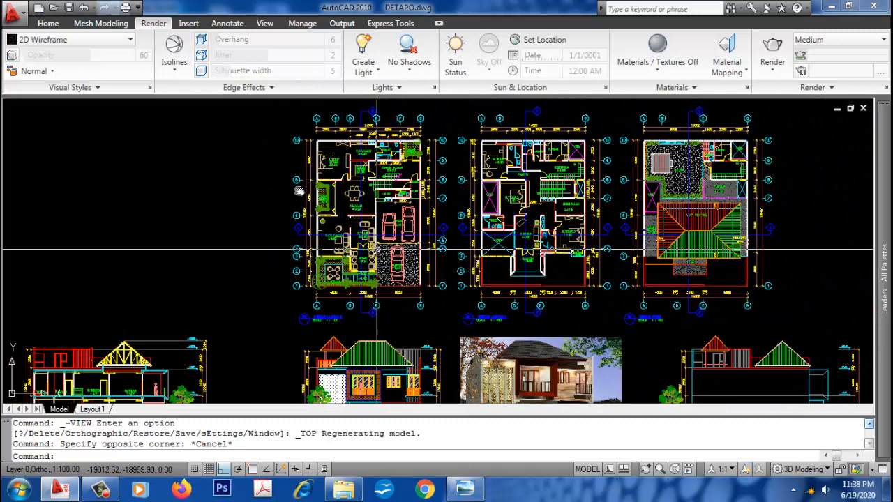
left_click(46, 23)
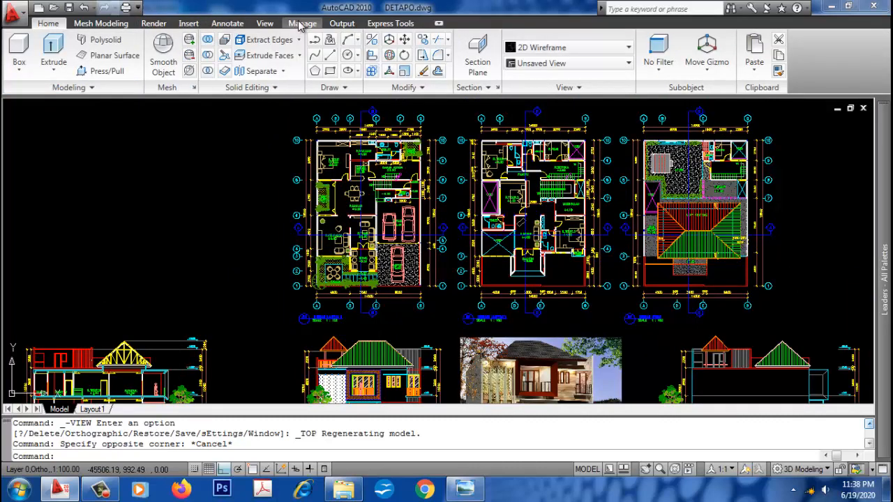
left_click(265, 23)
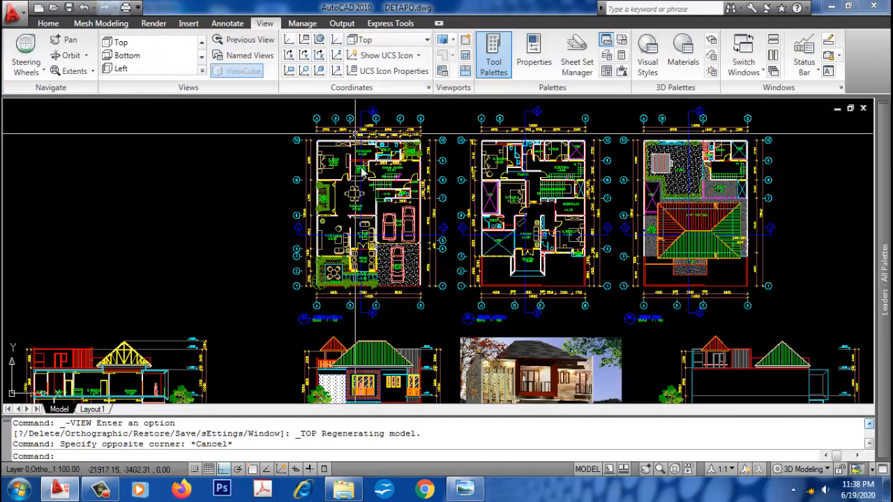
middle_click_drag(383, 284, 347, 249)
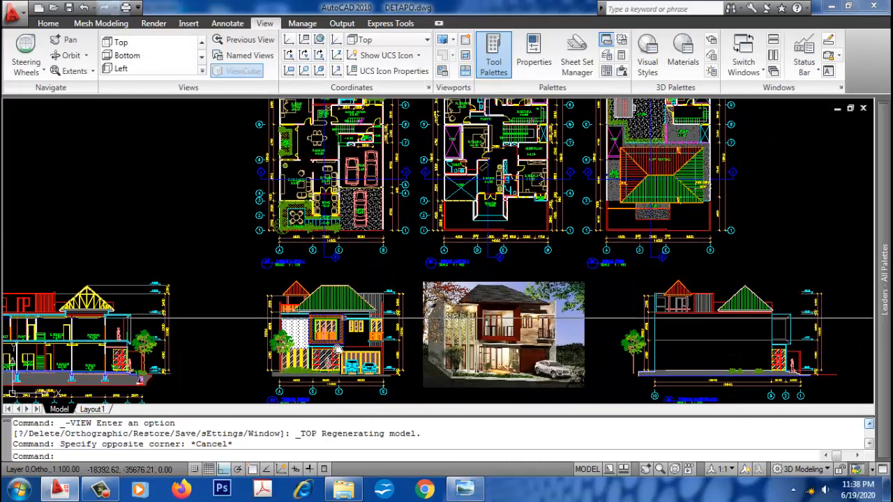
scroll(298, 399, "up", 5)
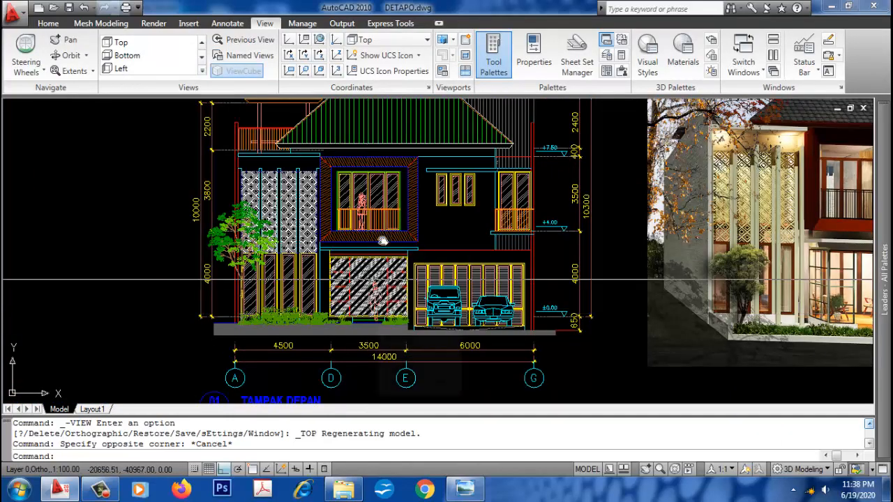
middle_click_drag(391, 225, 385, 255)
scroll(388, 269, "up", 3)
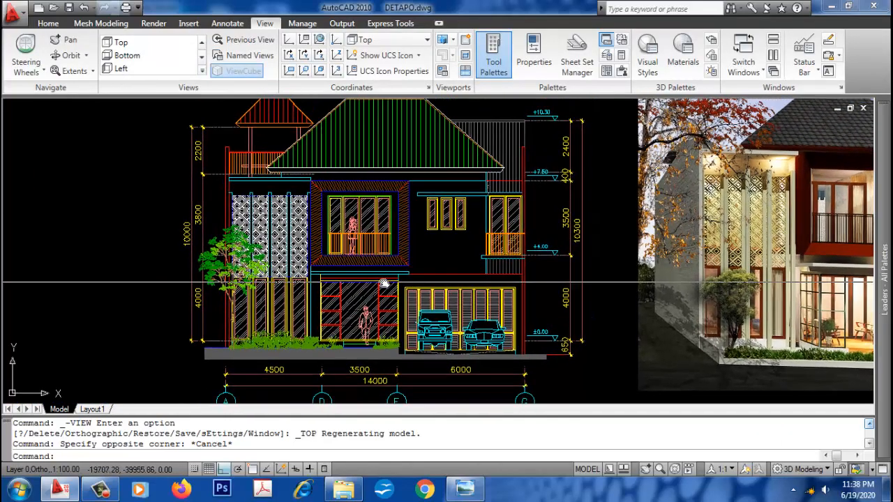
scroll(387, 272, "down", 3)
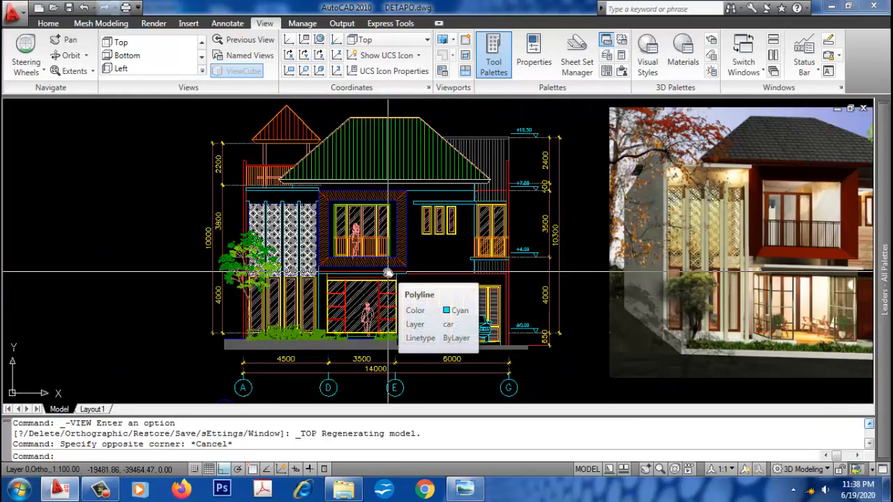
middle_click_drag(757, 279, 506, 282)
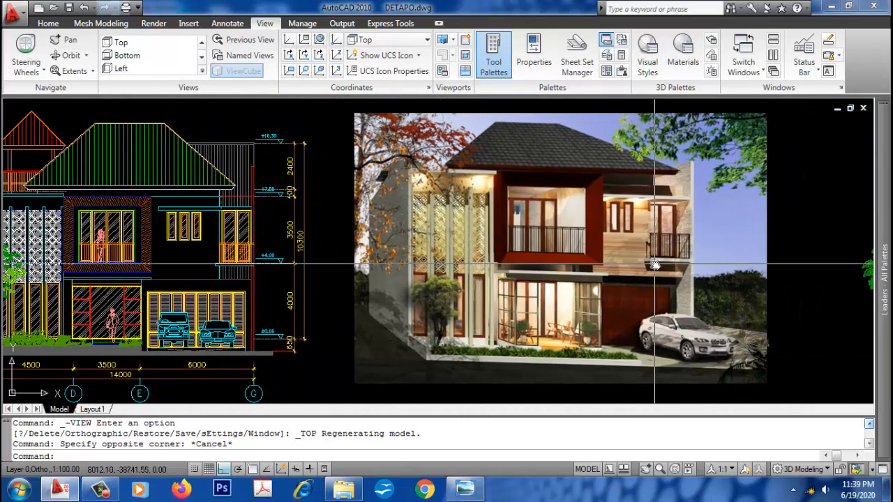
Step: Examine the floor plans, particularly the ground floor around the living room, guest room, terrace and garage
scroll(654, 263, "up", 2)
scroll(654, 263, "down", 5)
middle_click_drag(497, 217, 452, 259)
scroll(451, 259, "down", 1)
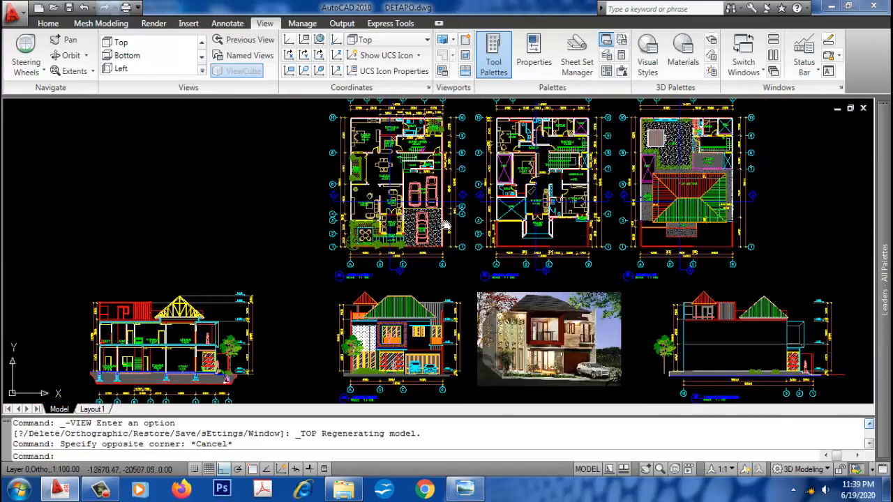
scroll(443, 245, "up", 1)
scroll(432, 208, "up", 1)
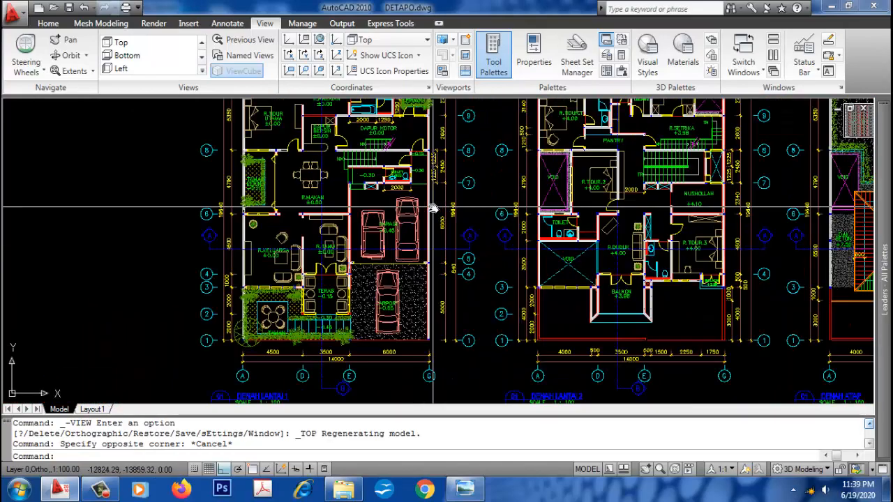
scroll(321, 218, "up", 6)
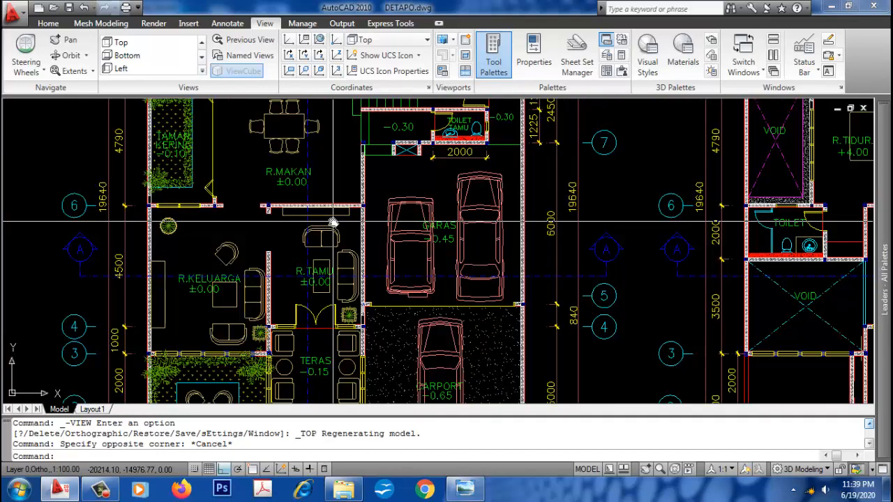
scroll(267, 208, "down", 5)
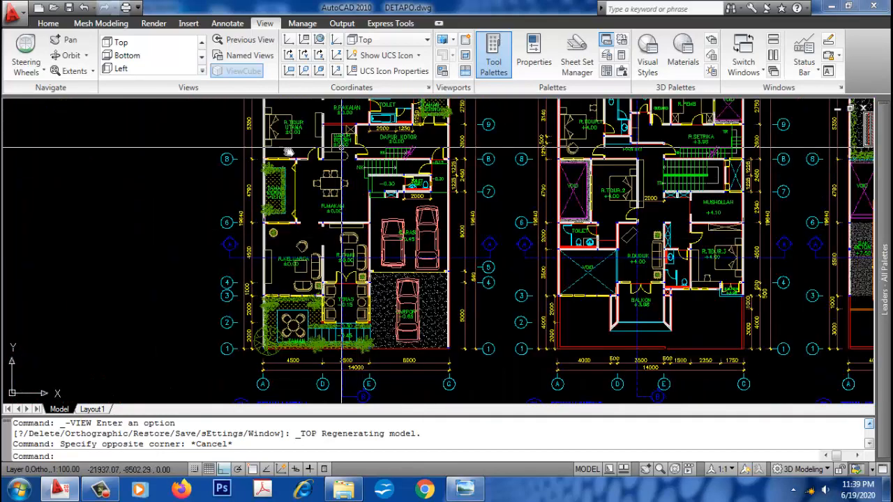
scroll(313, 279, "up", 4)
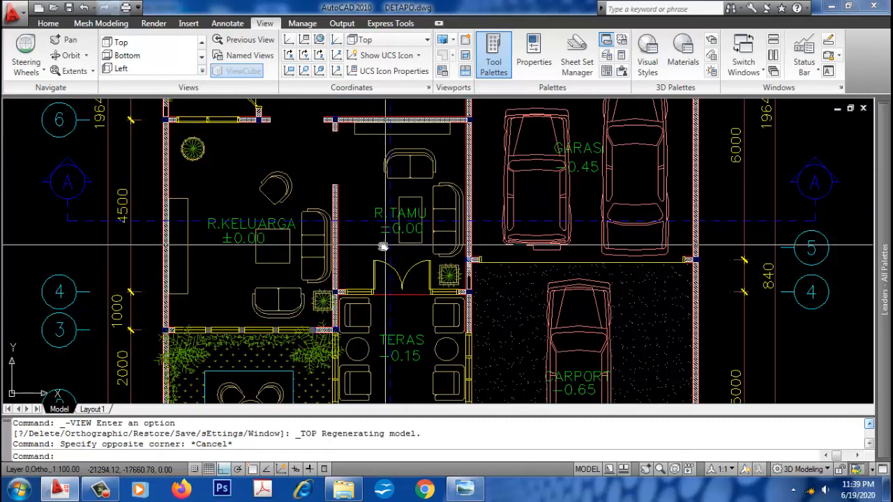
scroll(365, 262, "down", 2)
Step: Freeze the layer of the red wall outlines by picking the wall between R.KELUARGA and R.TAMU with the layer-freeze entity option
key("Escape")
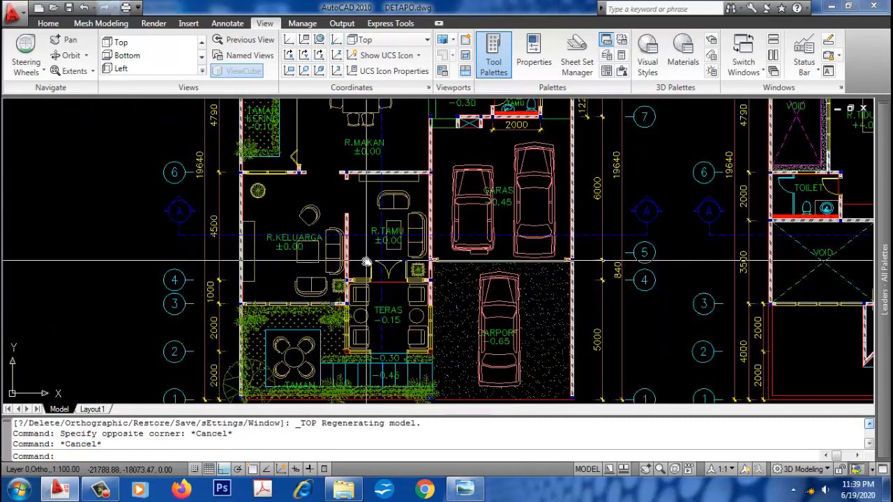
type("lf")
key("Return")
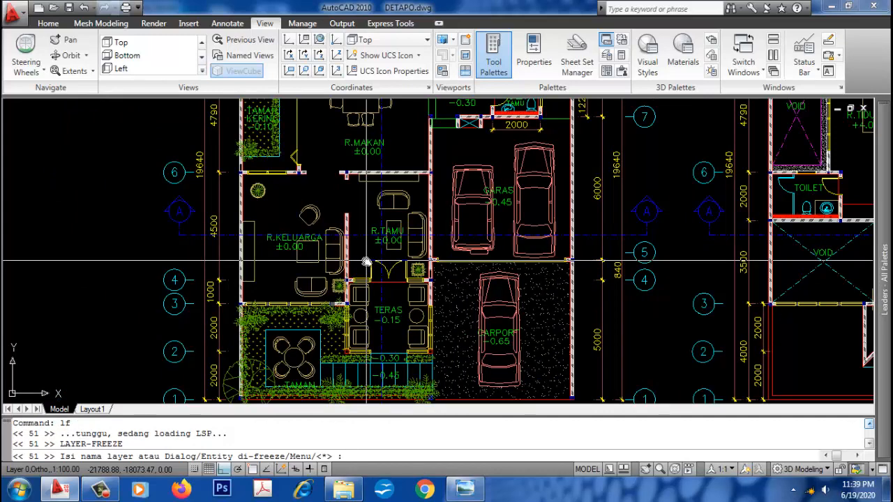
key("Escape")
type("lf")
key("Return")
type("e")
key("Return")
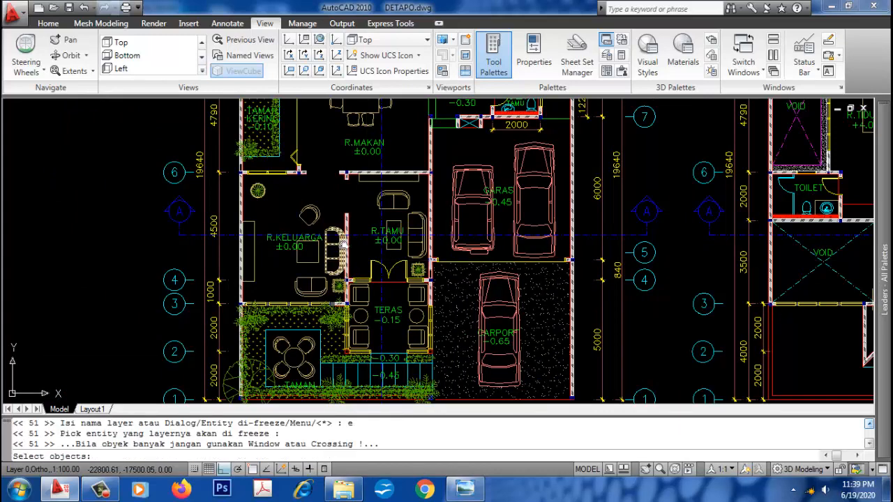
scroll(348, 182, "up", 6)
left_click(348, 272)
key("Return")
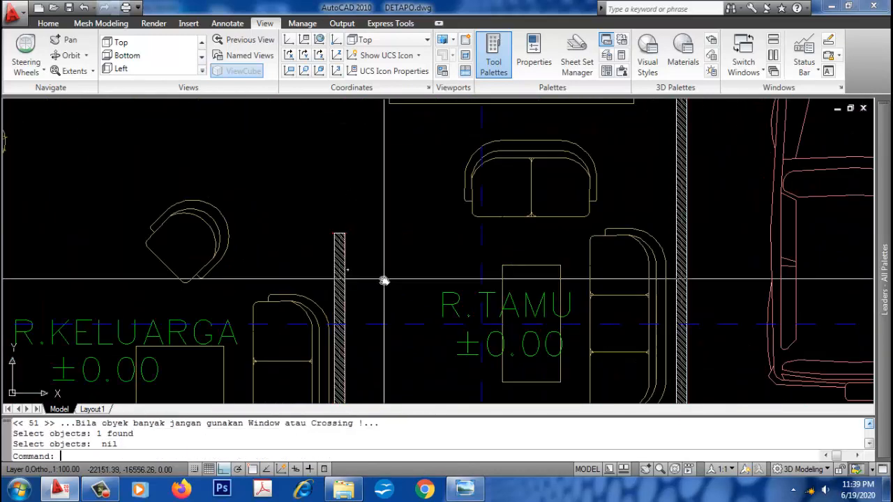
Step: Freeze the column layer by picking the blue column symbol at the corner between R.MAKAN and R.TAMU
scroll(345, 183, "down", 5)
scroll(345, 183, "up", 5)
type("lf")
key("Return")
type("e")
key("Return")
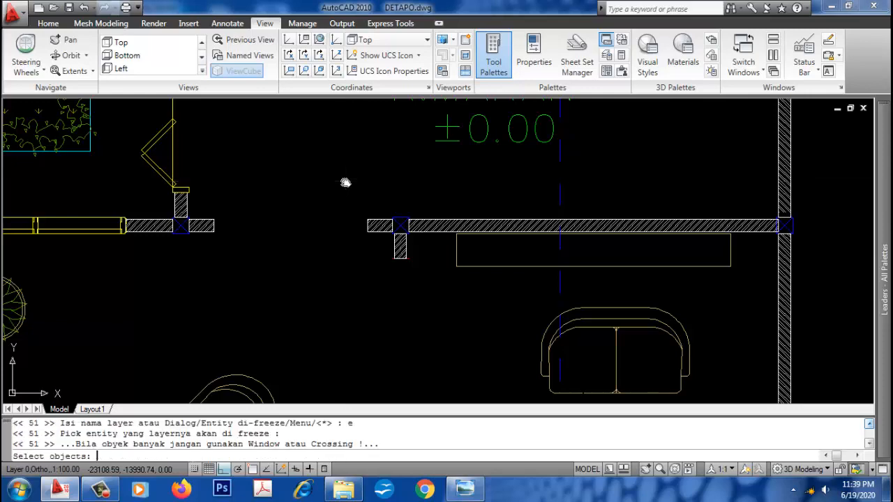
left_click(401, 214)
left_click(400, 213)
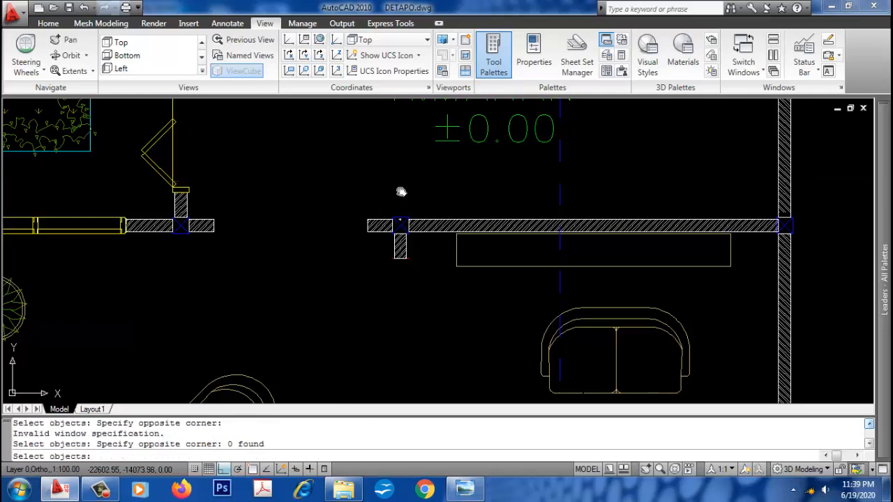
left_click(403, 224)
key("Return")
scroll(403, 223, "down", 5)
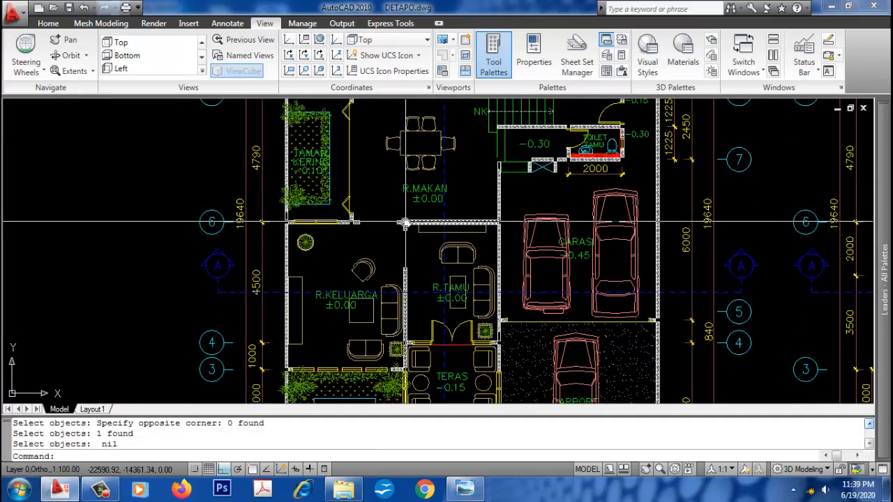
type("lfe")
key("Return")
key("Escape")
key("Escape")
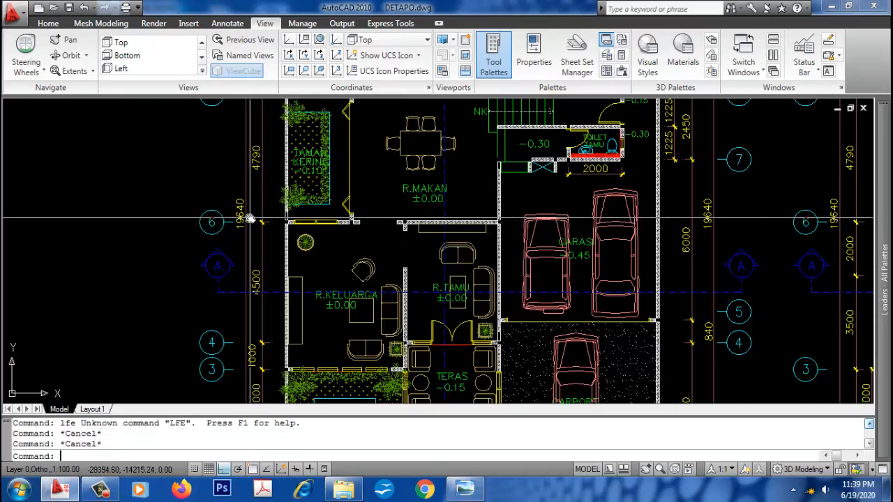
Step: Freeze the dimension and grid bubble layers by picking the 19640 dimension and the grid bubble 6 of the ground floor plan
type("lf")
key("Return")
type("e")
key("Return")
left_click(249, 218)
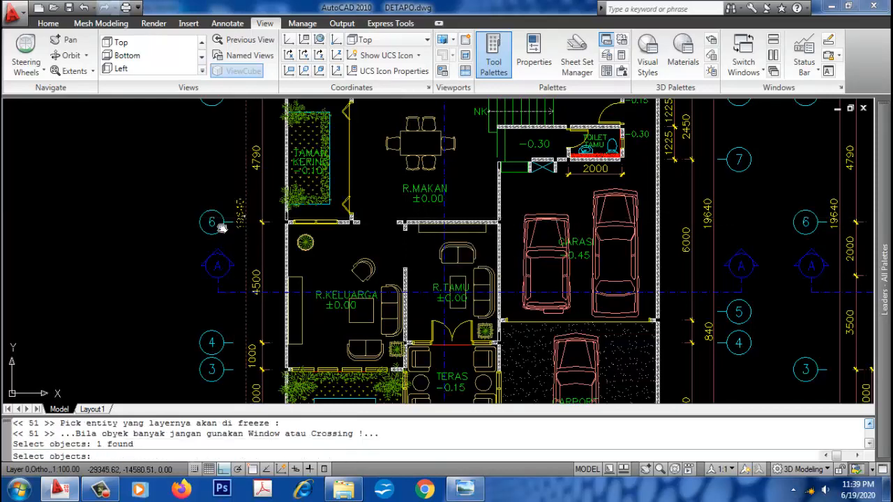
left_click(221, 228)
key("Return")
scroll(230, 230, "down", 4)
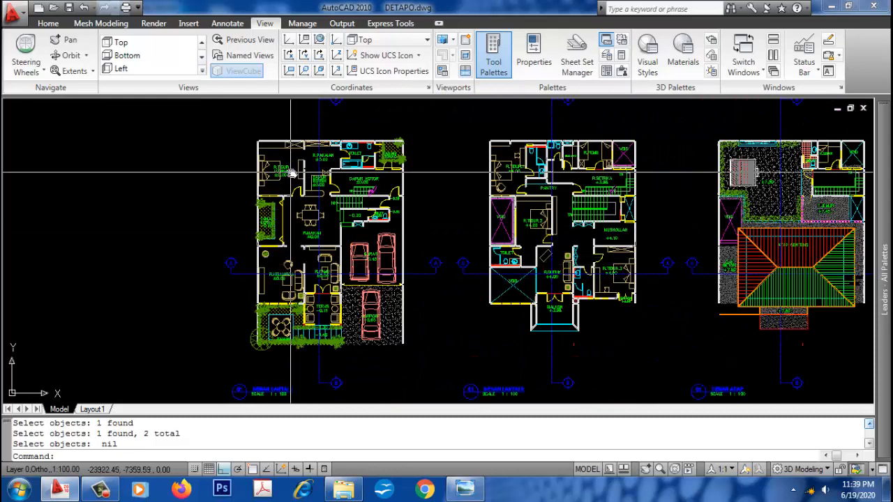
Step: Freeze the door and window layer by picking the door of R.TIDUR UTAMA on the ground floor plan
scroll(314, 169, "up", 4)
type("lf")
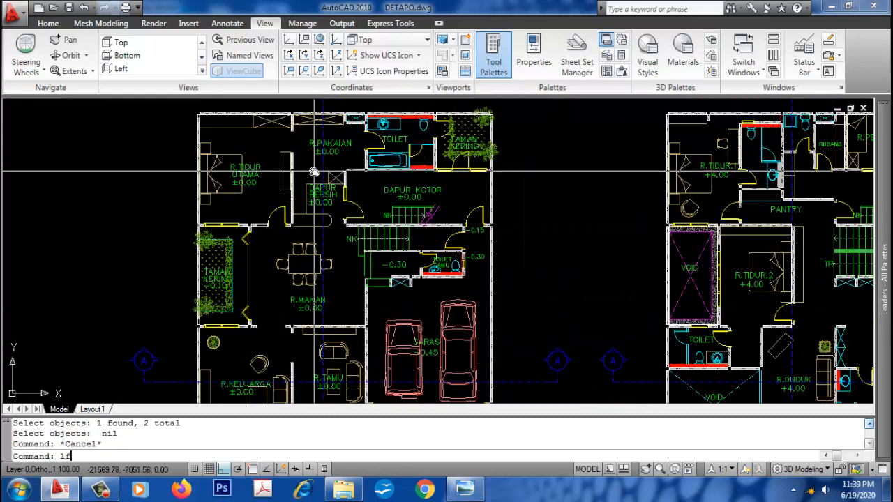
key("Return")
type("e")
key("Return")
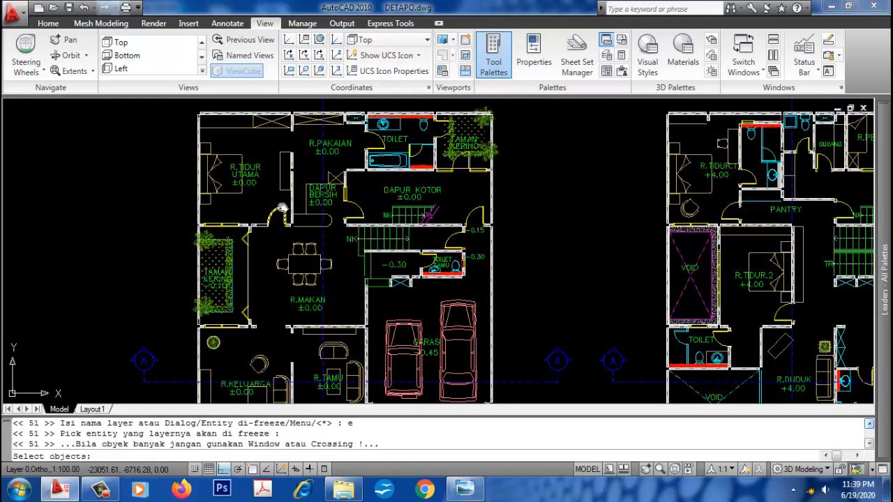
left_click(282, 209)
key("Return")
scroll(317, 184, "down", 5)
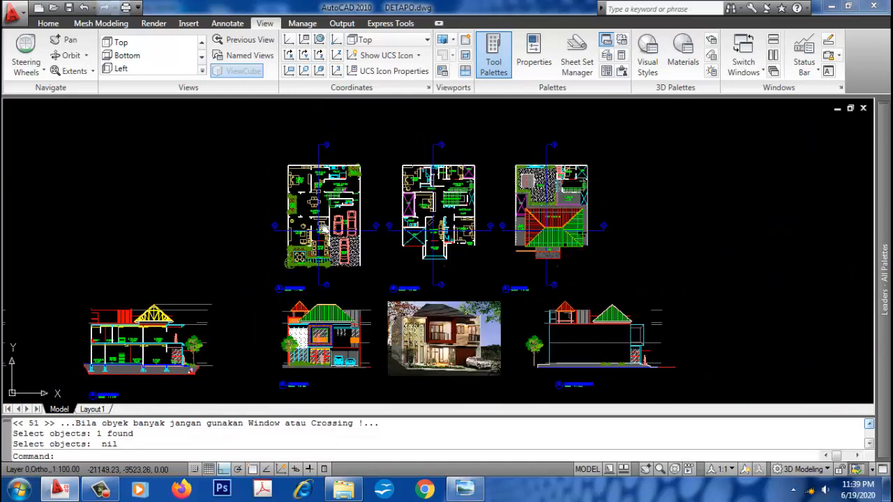
scroll(324, 237, "up", 2)
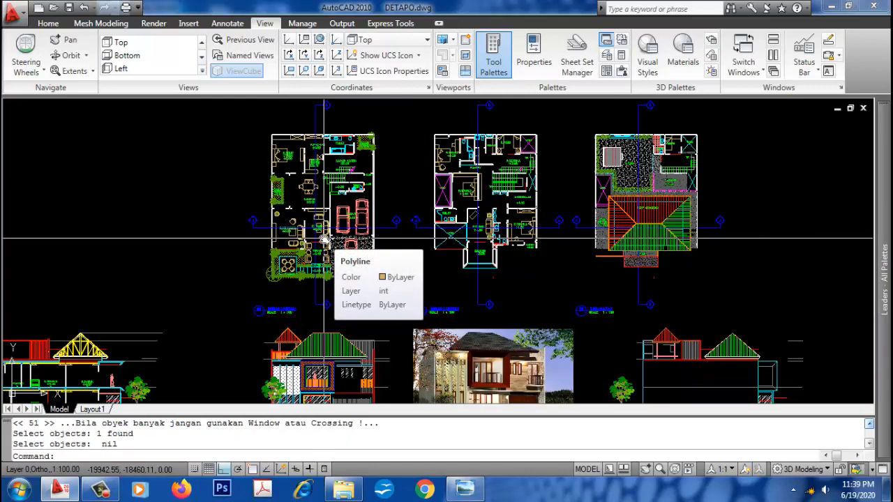
type("e")
key("Escape")
key("Escape")
Step: Freeze the layer of the cyan step lines in front of the terrace by picking one of them with the layer-freeze entity option
scroll(313, 266, "up", 3)
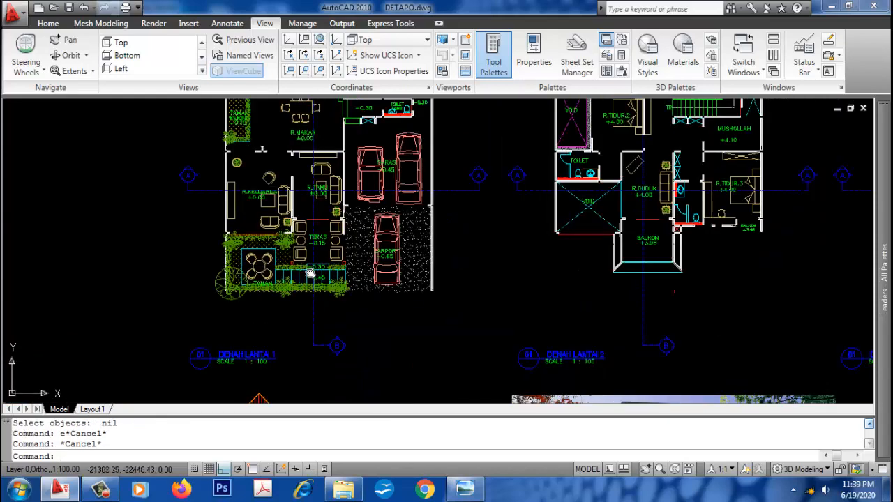
type("lf")
key("Return")
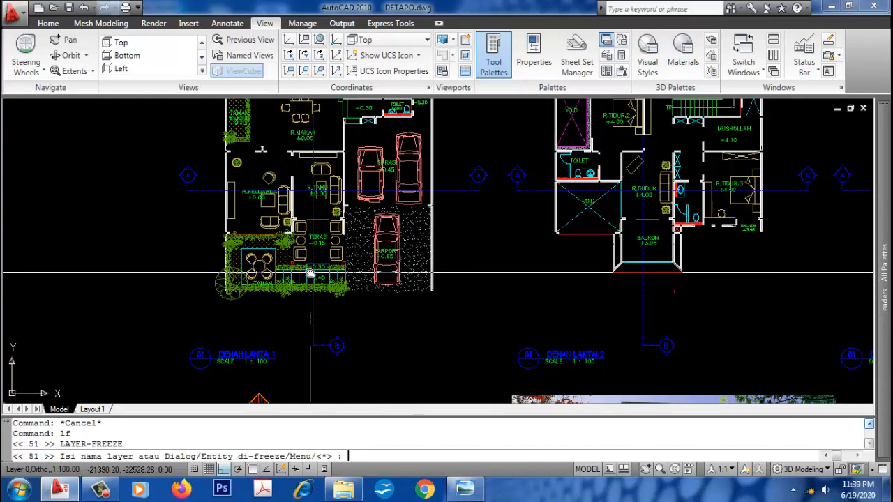
type("e")
key("Return")
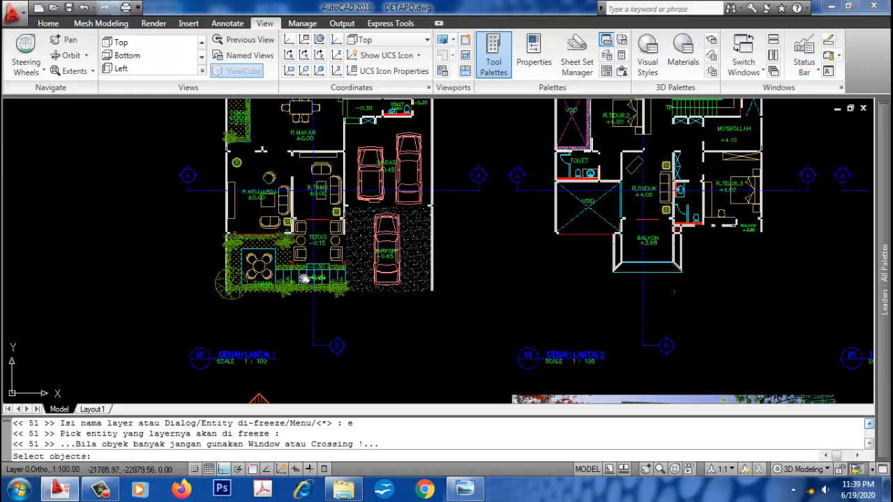
left_click(302, 277)
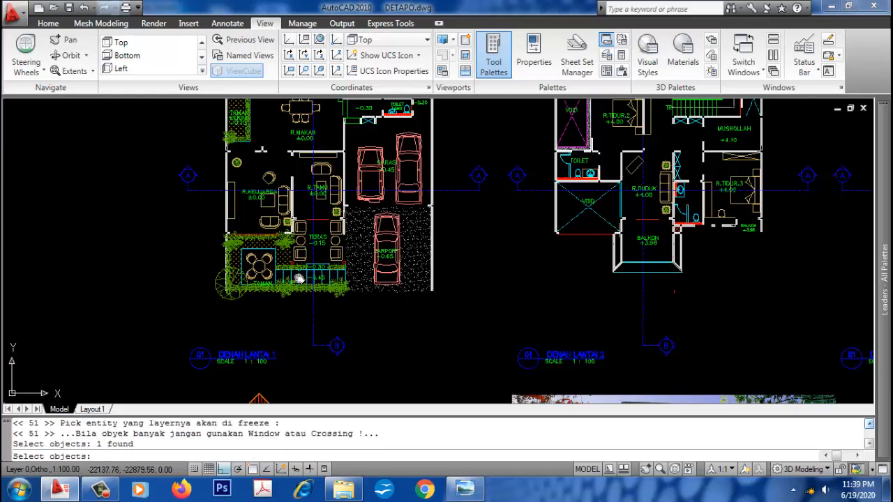
key("Return")
Step: Erase all objects still displayed in the three floor and roof plans with one crossing selection
scroll(296, 291, "down", 2)
type("e")
key("Return")
type("c")
key("Return")
left_click(241, 305)
left_click(655, 149)
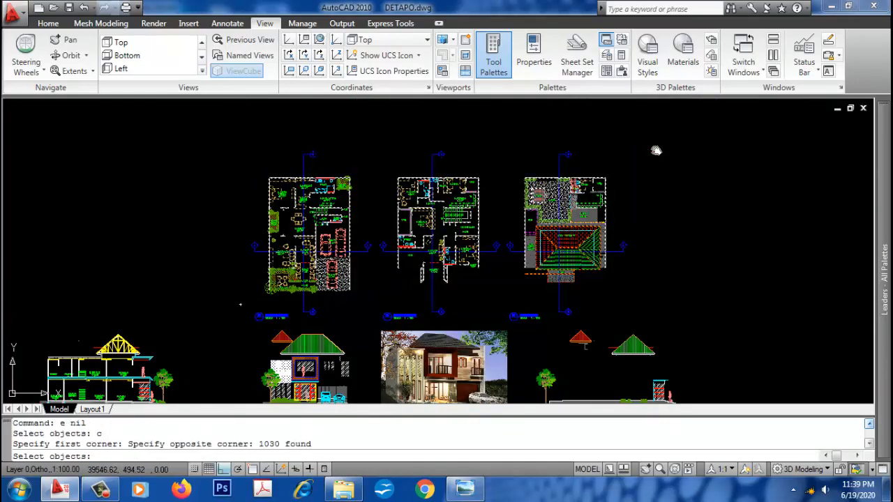
key("Return")
Step: Erase the leftover section marker below the roof plan with a crossing selection
type("e")
key("Return")
type("c")
key("Return")
left_click(581, 316)
left_click(558, 305)
key("Return")
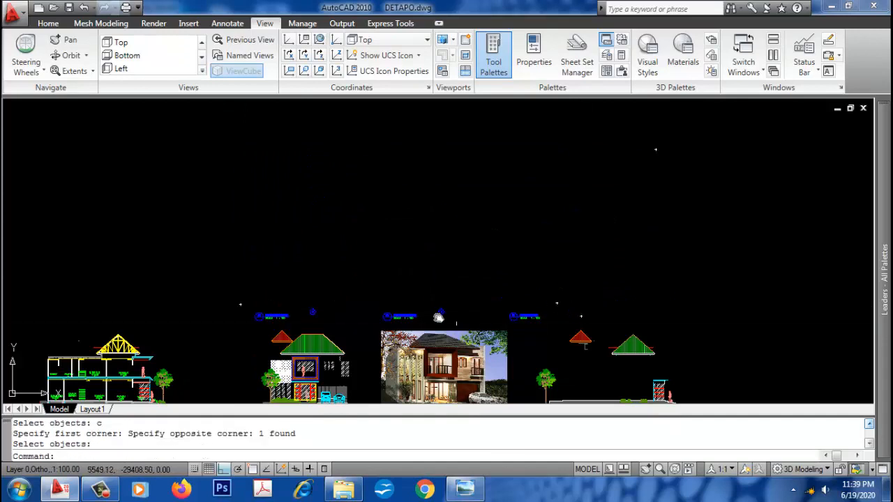
type("c")
key("Return")
left_click(436, 316)
left_click(440, 310)
left_click(434, 309)
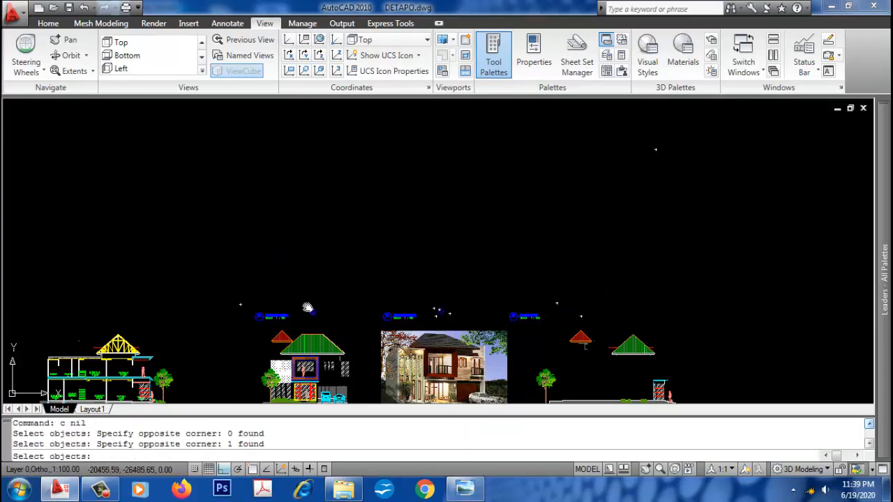
left_click(307, 306)
left_click(305, 330)
left_click(312, 301)
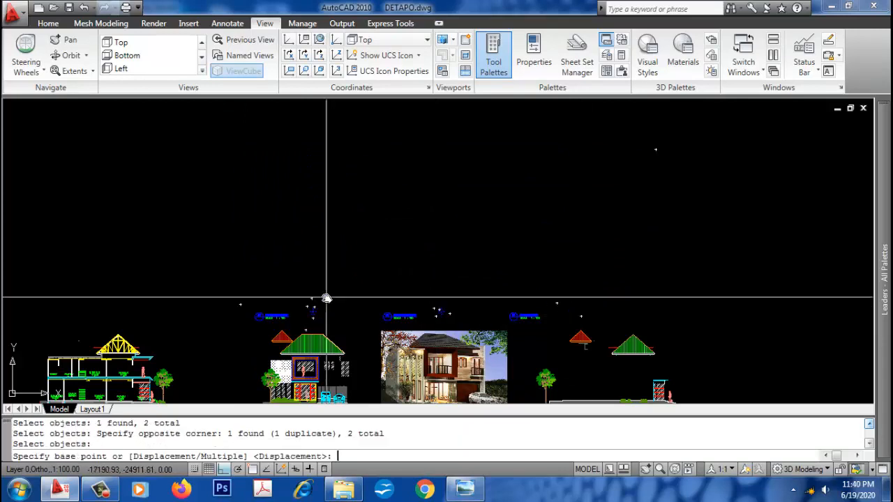
scroll(307, 315, "up", 3)
key("Escape")
Step: Erase the two leftover section markers beside the DENAH LANTAI 1 and DENAH LANTAI 2 titles
type("e")
key("Return")
type("c")
key("Return")
left_click(309, 312)
left_click(334, 286)
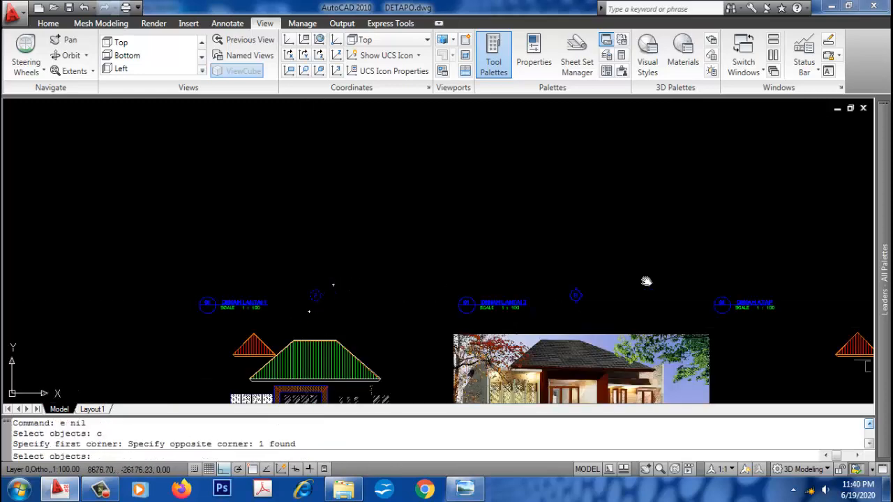
left_click(644, 280)
left_click(574, 305)
key("Return")
Step: Thaw all frozen layers of the drawing with the layer-thaw command's * option
scroll(513, 251, "down", 2)
type("rg")
key("Return")
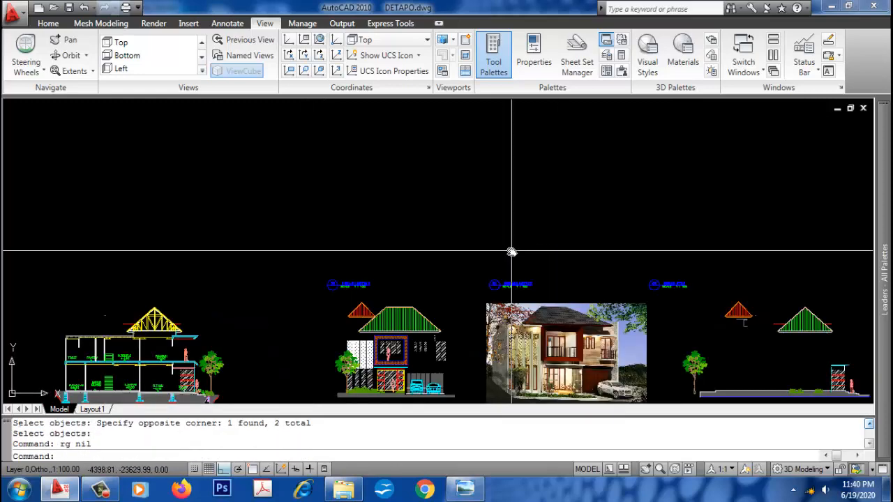
type("lt")
key("Return")
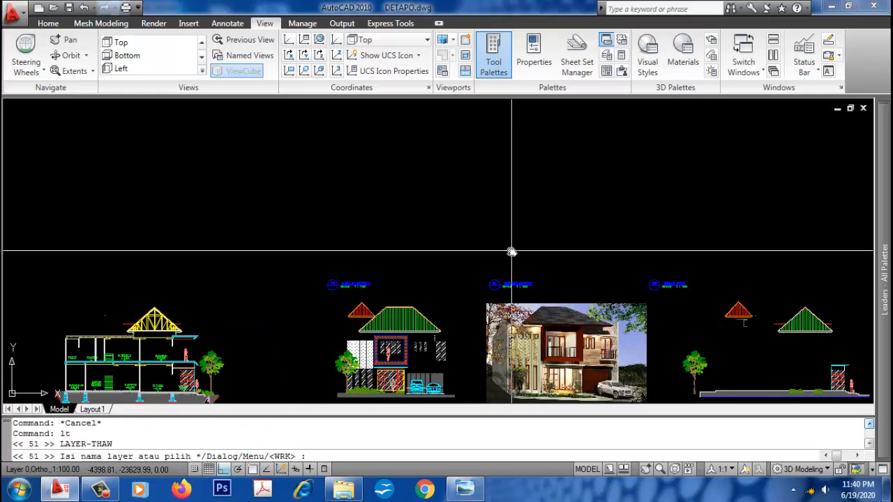
key("Return")
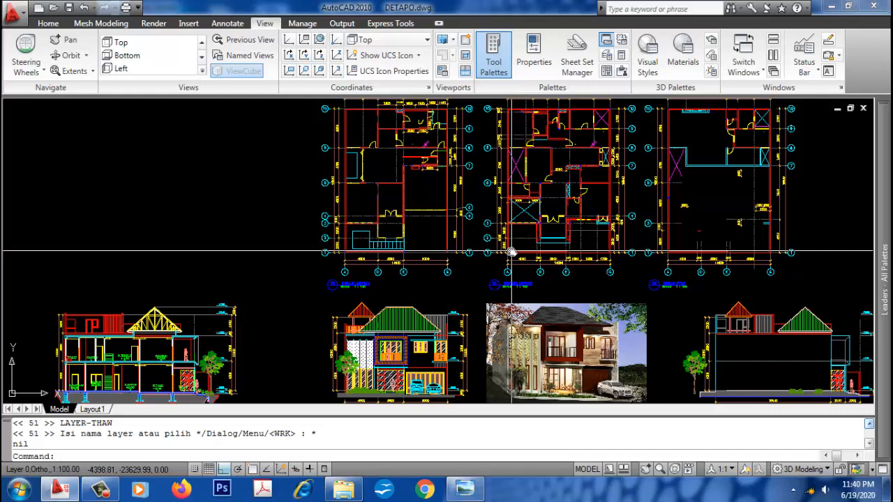
Step: Examine the walls, doors and grid lines of the ground floor plan, and return to the overview of all three plans
scroll(374, 164, "up", 7)
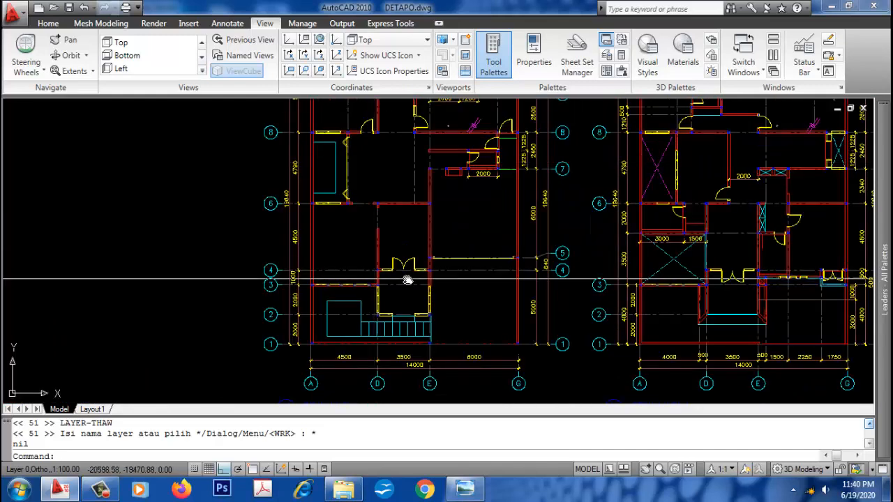
middle_click_drag(384, 233, 390, 260)
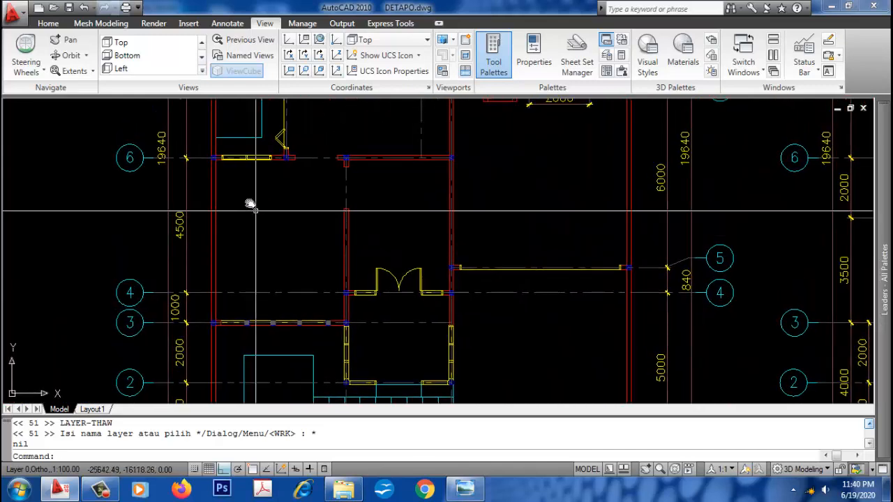
scroll(245, 200, "up", 2)
scroll(247, 230, "down", 6)
scroll(286, 231, "down", 4)
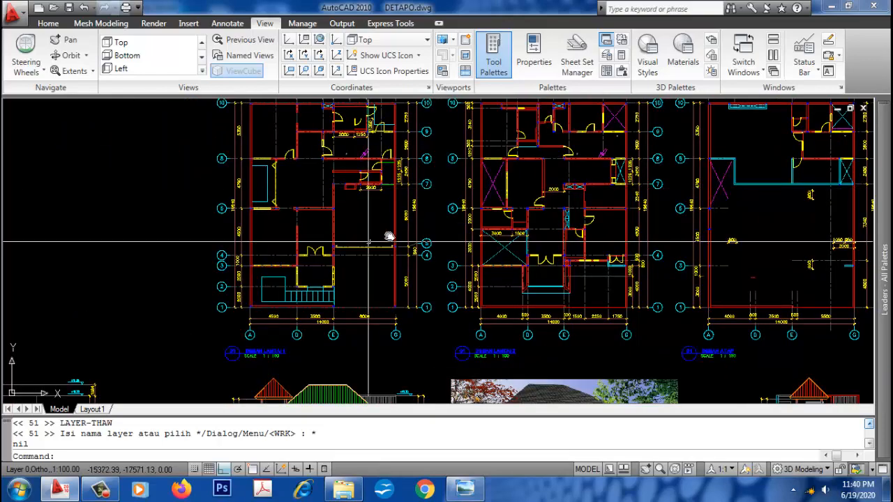
mouse_move(324, 303)
middle_mouse_down()
mouse_move(356, 235)
mouse_move(351, 289)
middle_mouse_up()
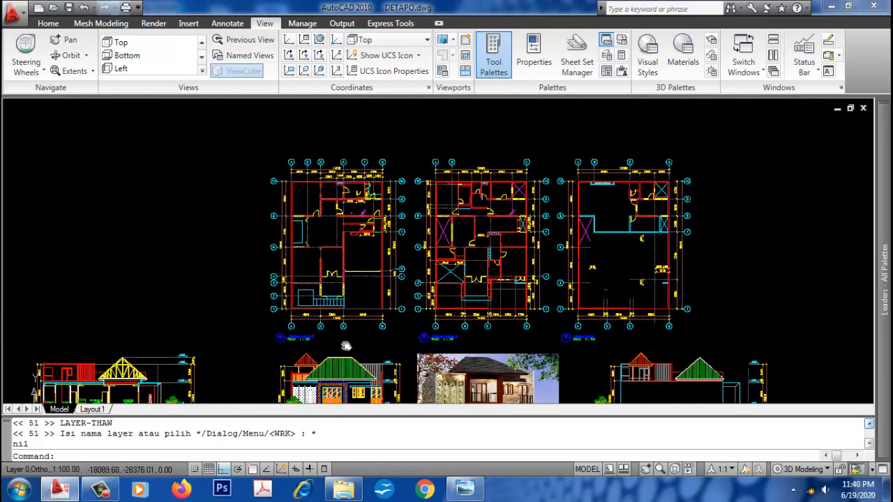
Step: Switch the drawing to the SW Isometric view
scroll(249, 247, "up", 3)
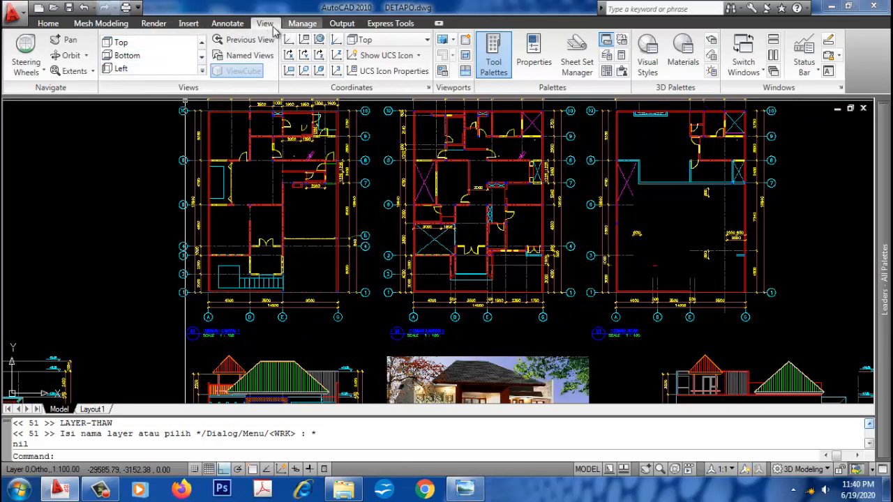
left_click(201, 72)
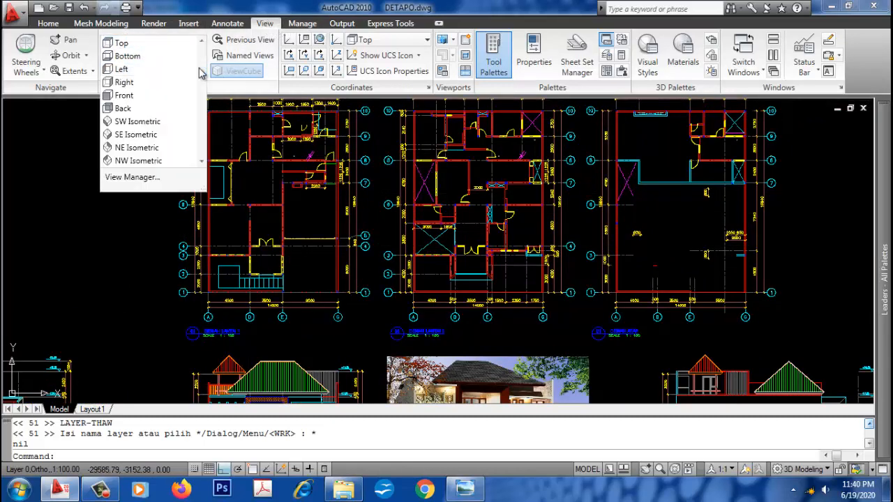
left_click(166, 122)
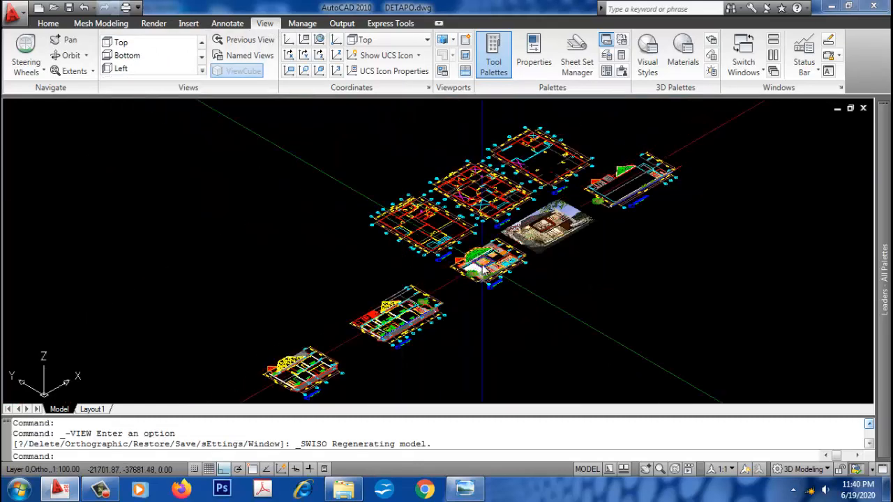
key("Escape")
key("Escape")
type("a")
key("Return")
type("w")
key("Return")
left_click(365, 261)
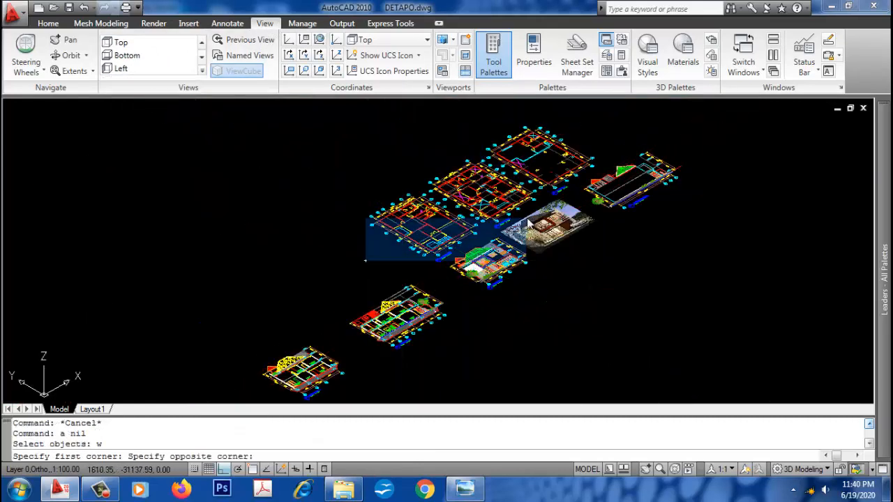
left_click(528, 218)
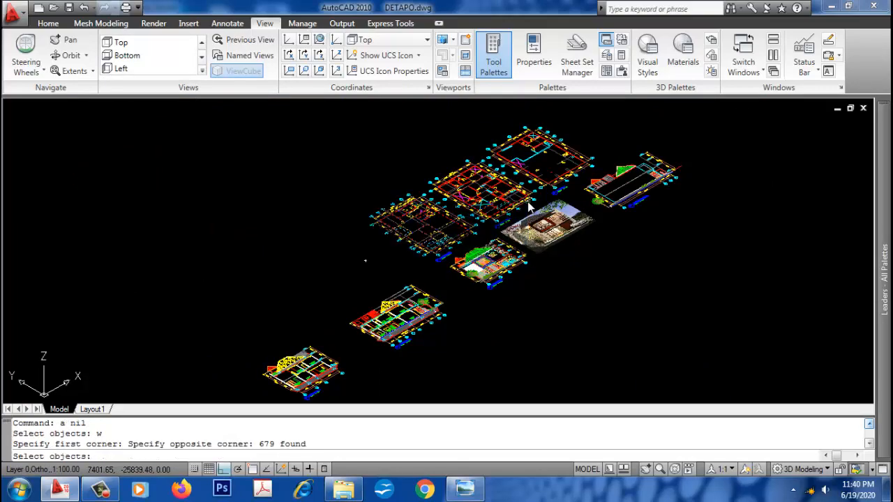
key("Escape")
key("Escape")
Step: Enlarge the ground floor plan in the isometric view with two successive zoom windows
type("z")
key("Return")
type("w")
key("Return")
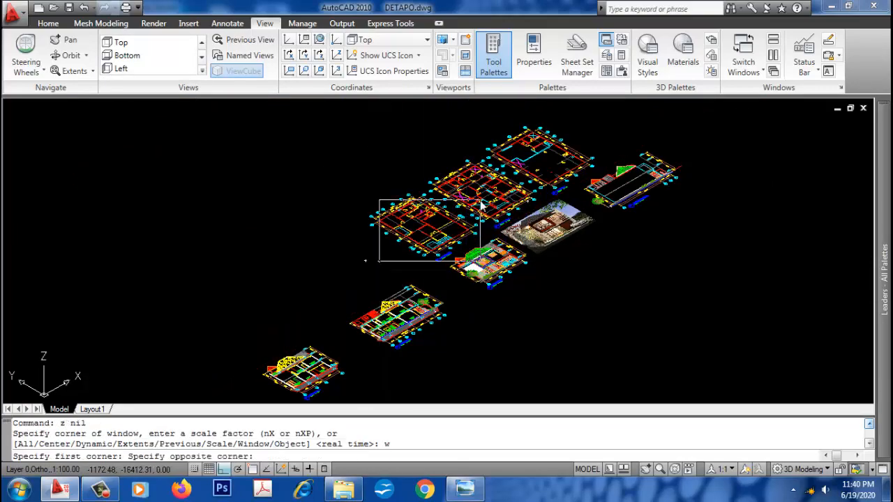
left_click(481, 204)
type("v")
key("Return")
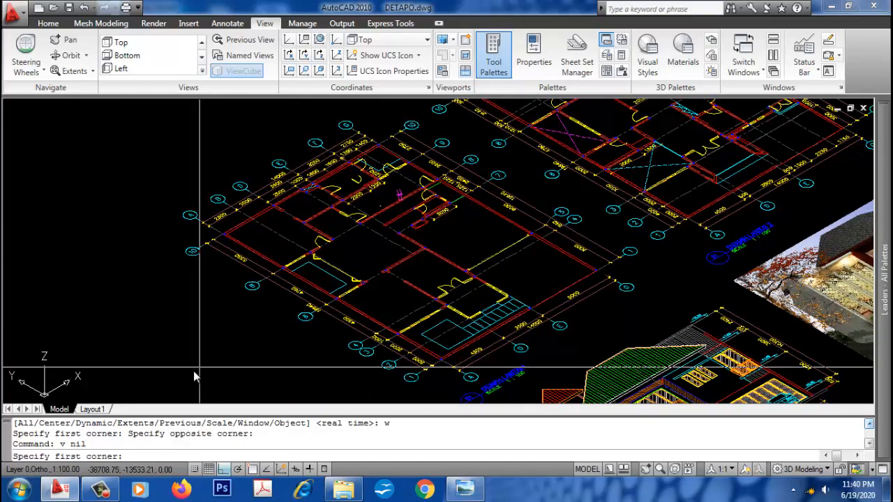
left_click(559, 184)
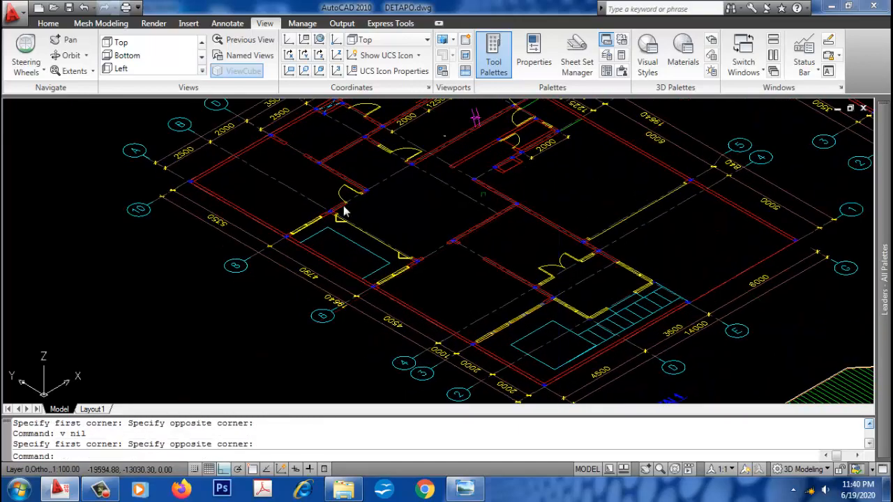
Step: Return to the Top view and examine the floor slabs, level marks and storey heights in the POTONGAN B-B section
scroll(335, 223, "down", 5)
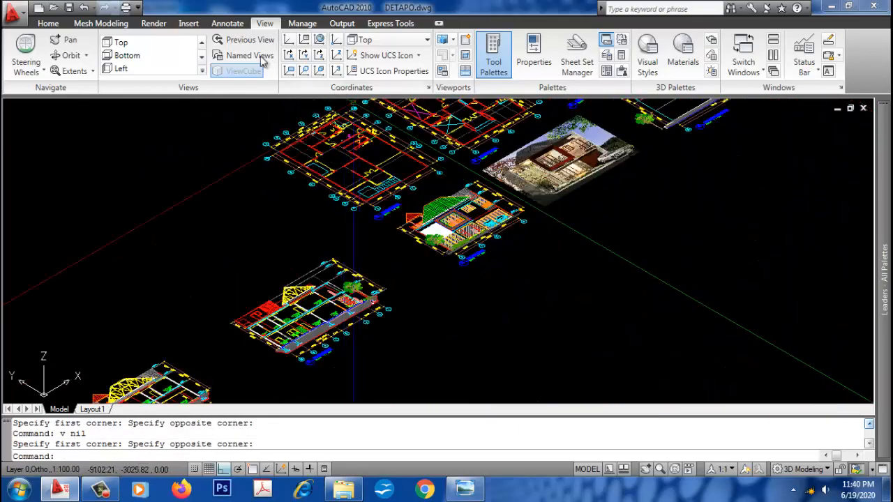
left_click(139, 42)
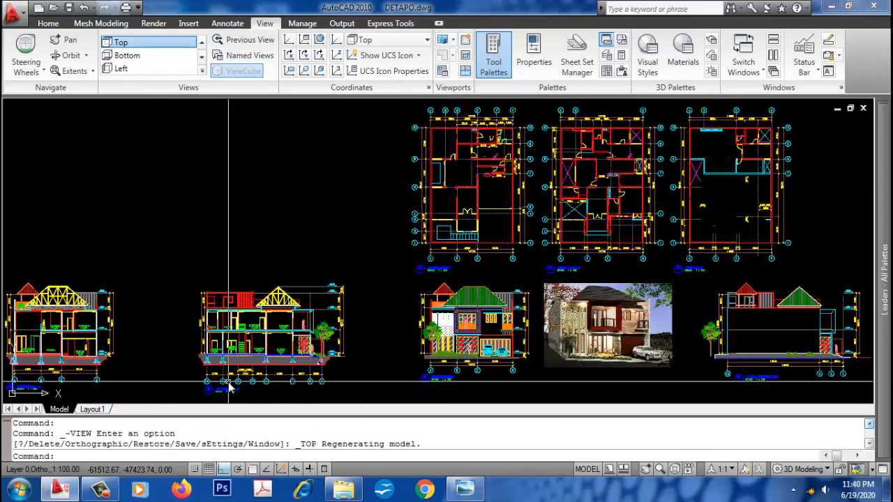
scroll(364, 329, "up", 5)
scroll(363, 329, "up", 2)
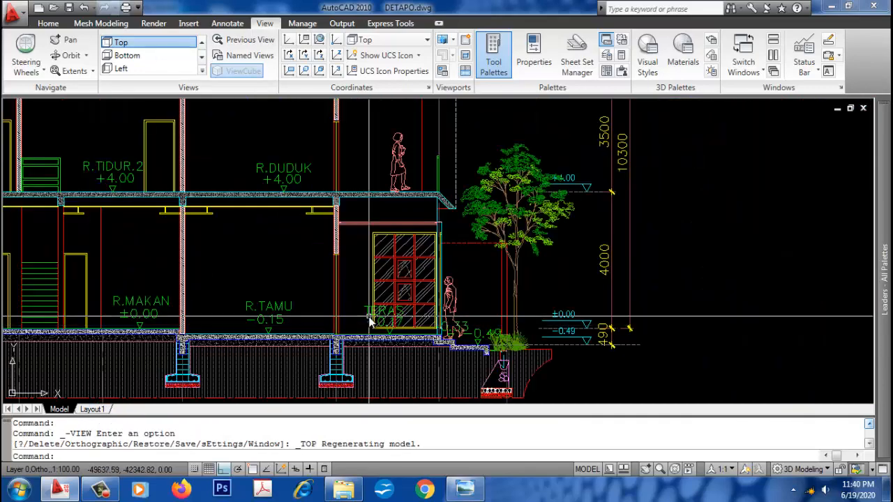
scroll(571, 200, "up", 6)
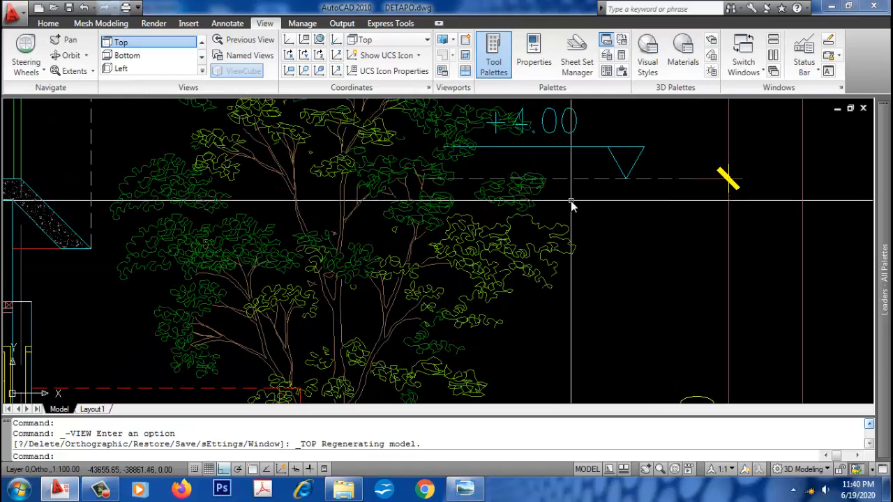
scroll(582, 180, "down", 6)
scroll(203, 185, "up", 4)
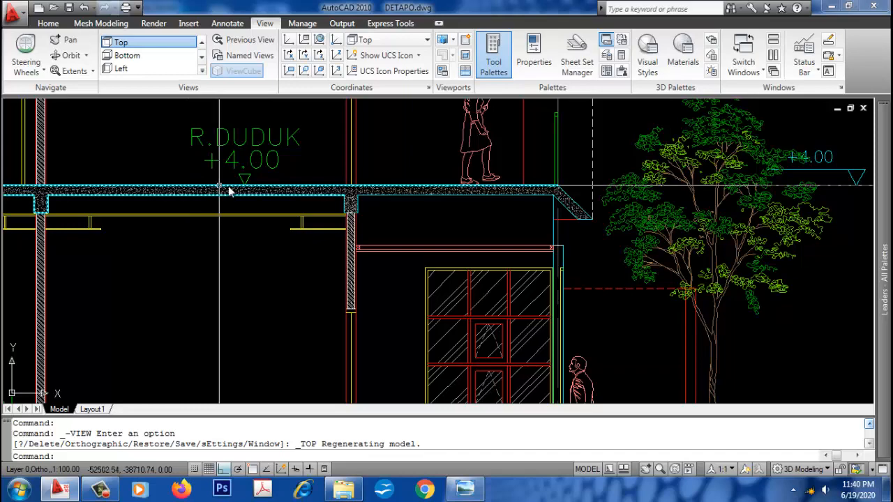
scroll(229, 190, "down", 6)
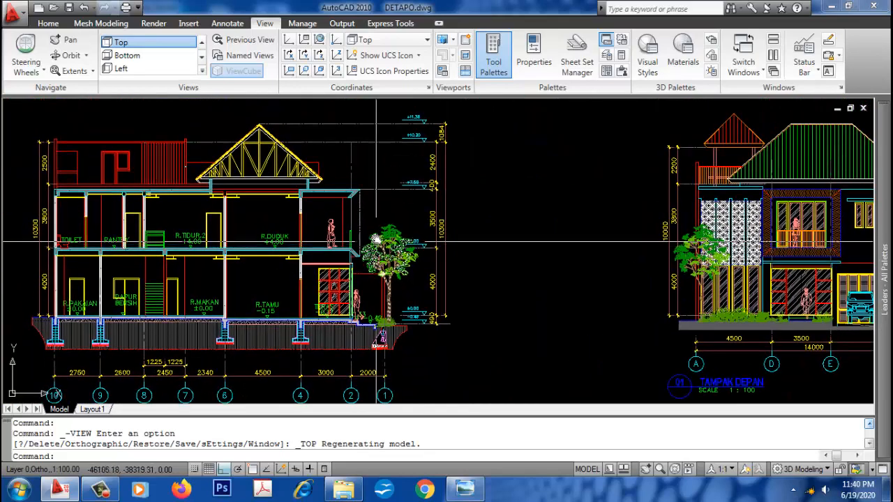
scroll(375, 238, "up", 5)
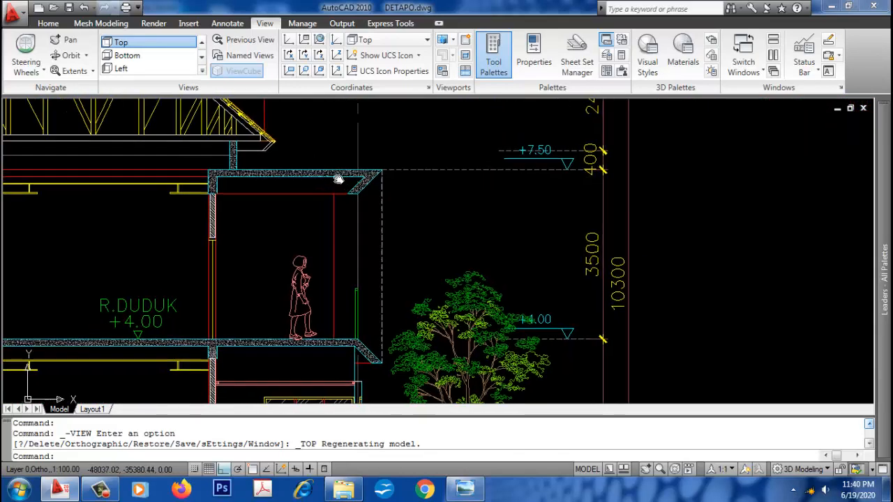
mouse_move(337, 179)
middle_mouse_down()
mouse_move(628, 219)
mouse_move(872, 231)
mouse_move(779, 238)
mouse_move(476, 218)
middle_mouse_up()
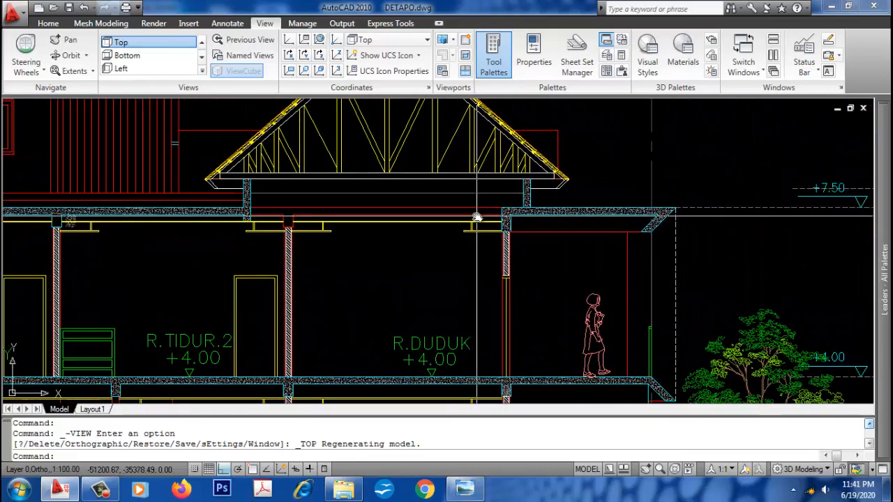
mouse_move(817, 267)
middle_mouse_down()
mouse_move(624, 249)
mouse_move(623, 219)
middle_mouse_up()
scroll(624, 217, "up", 4)
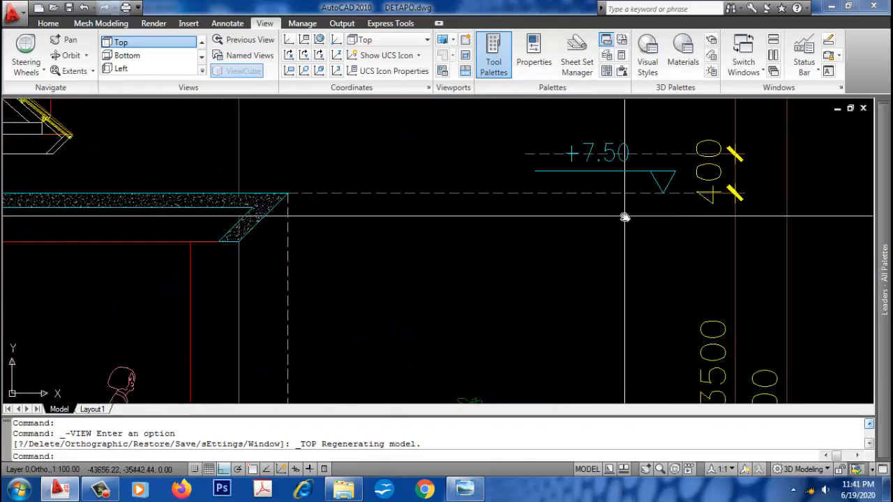
scroll(624, 217, "down", 8)
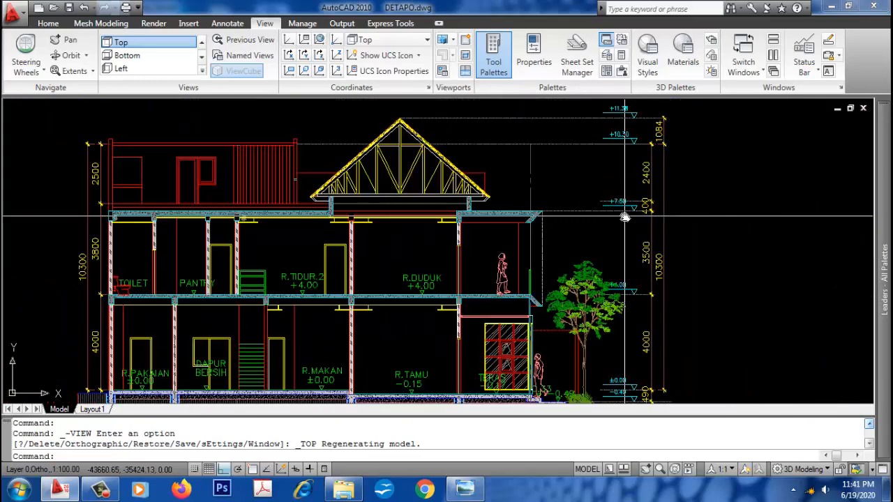
scroll(395, 245, "down", 1)
scroll(396, 245, "up", 3)
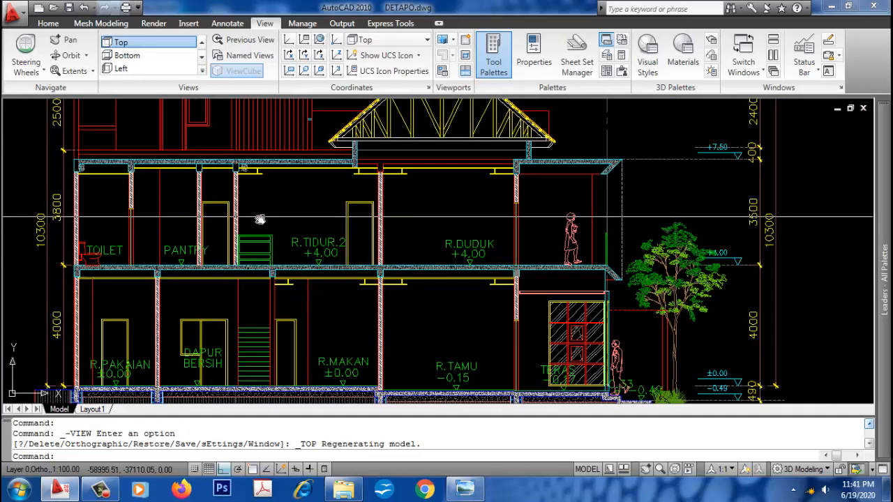
scroll(310, 241, "down", 4)
scroll(441, 272, "up", 2)
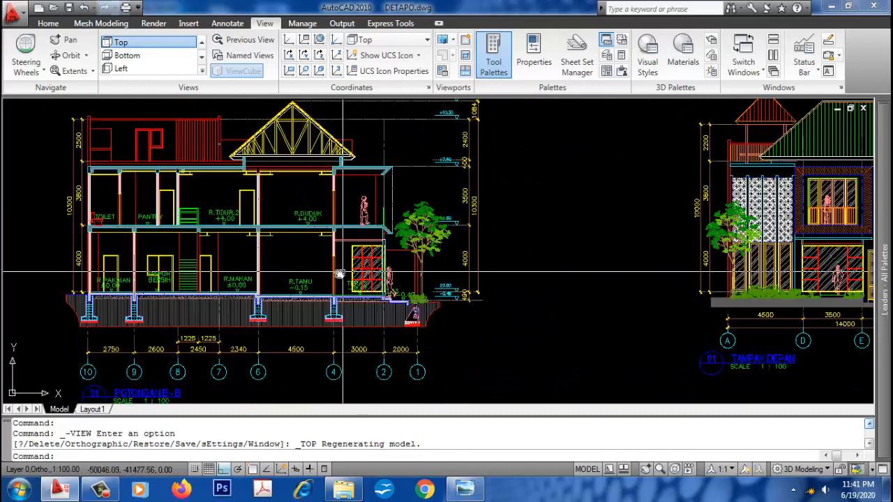
scroll(368, 276, "down", 2)
Step: Examine the TAMPAK DEPAN front elevation and compare it with the rendered house image beside it
scroll(740, 252, "up", 3)
mouse_move(739, 252)
middle_mouse_down()
mouse_move(714, 254)
mouse_move(708, 269)
middle_mouse_up()
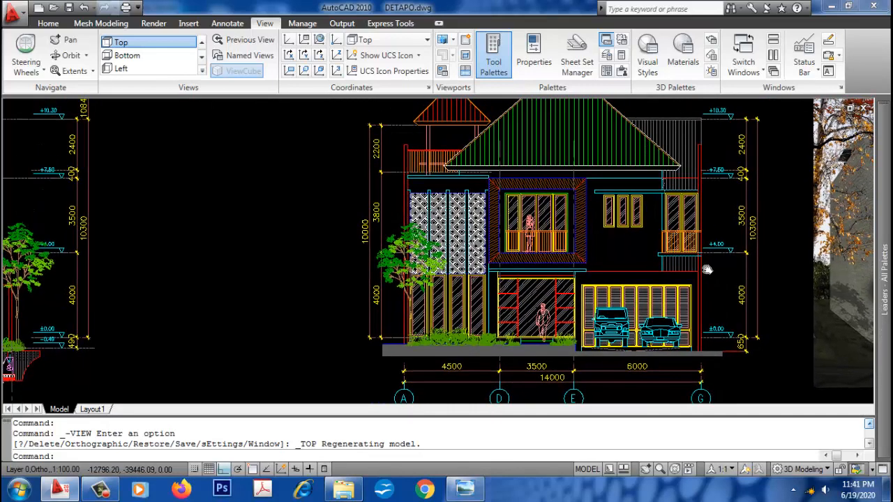
scroll(369, 265, "down", 4)
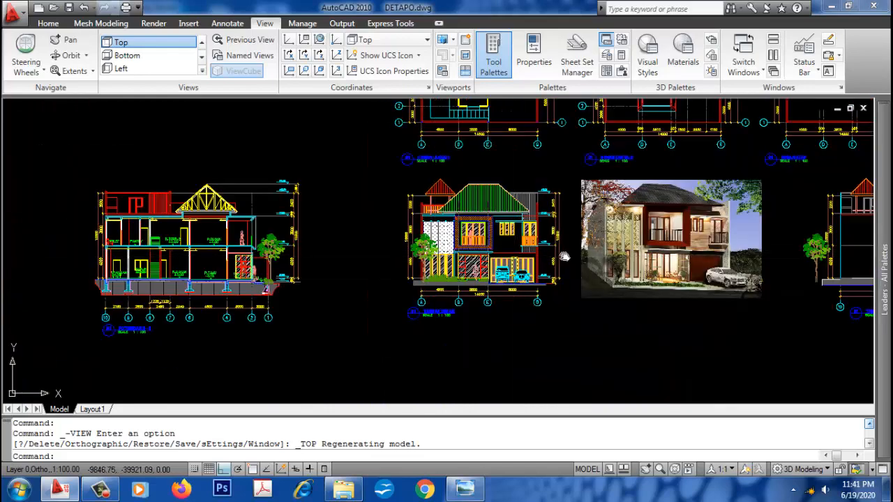
scroll(564, 256, "up", 4)
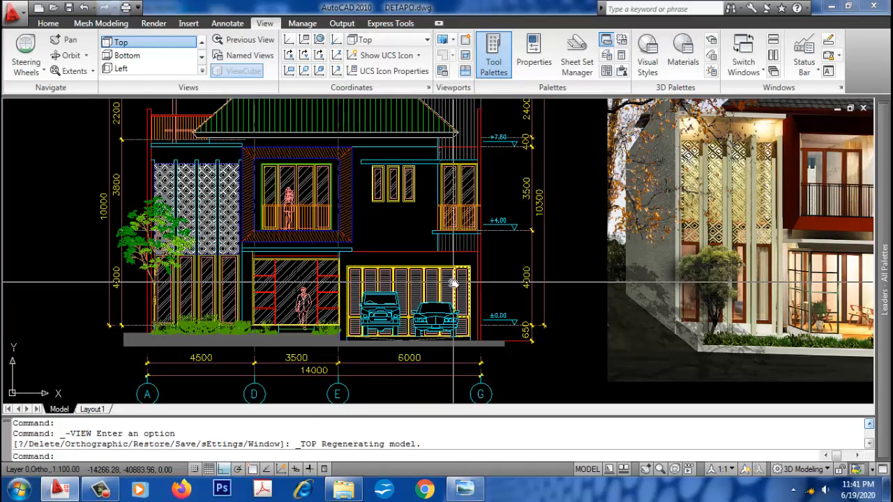
scroll(393, 290, "down", 2)
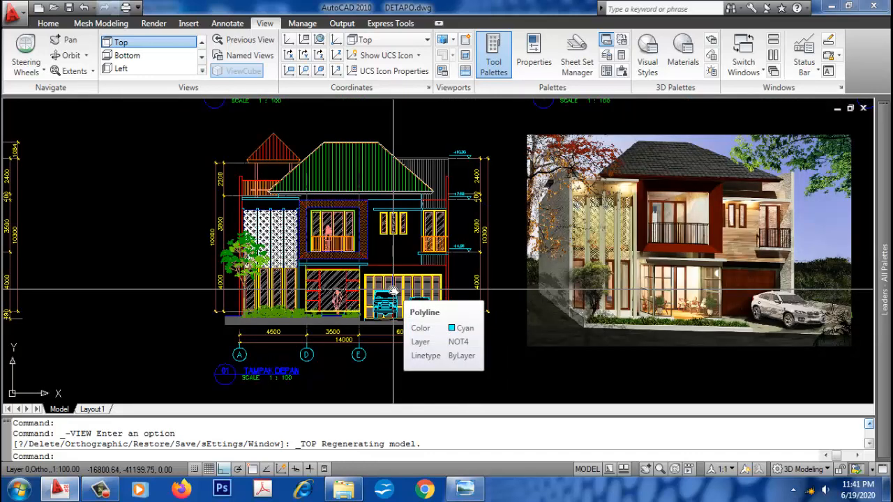
scroll(565, 286, "up", 2)
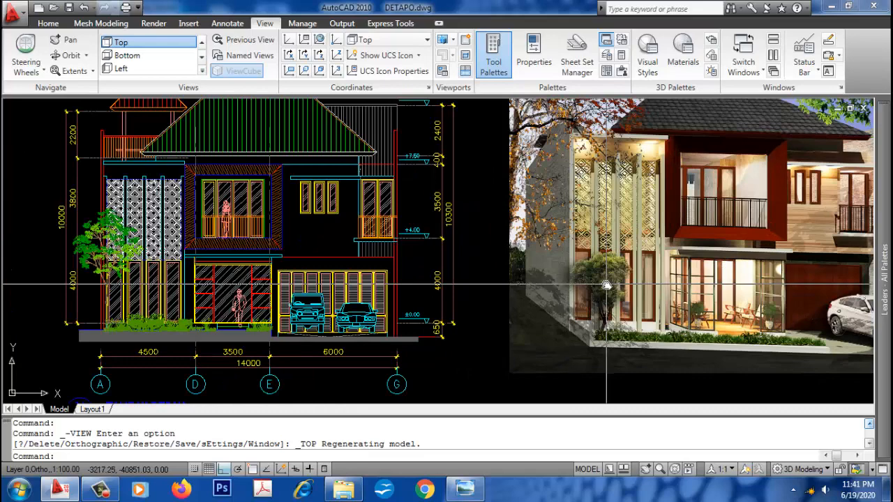
middle_click_drag(606, 285, 498, 316)
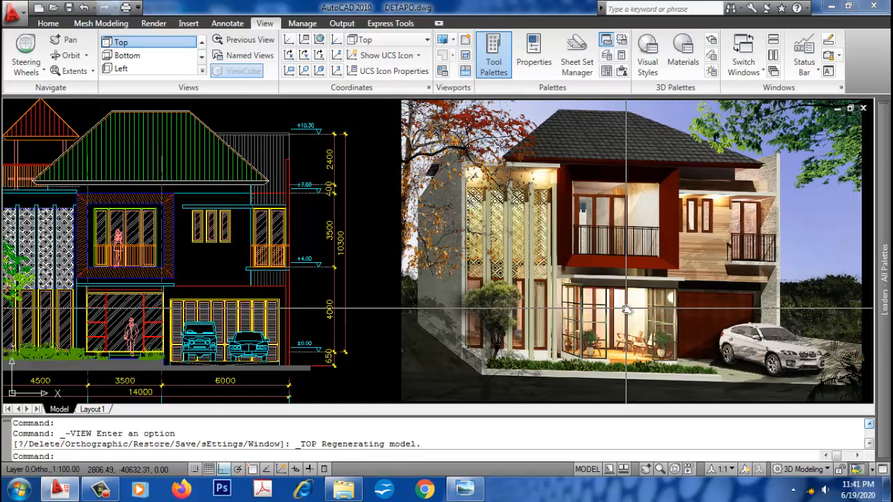
Step: Set the SW Isometric view and frame the DENAH LANTAI 1 ground floor plan with two zoom windows
scroll(626, 309, "down", 8)
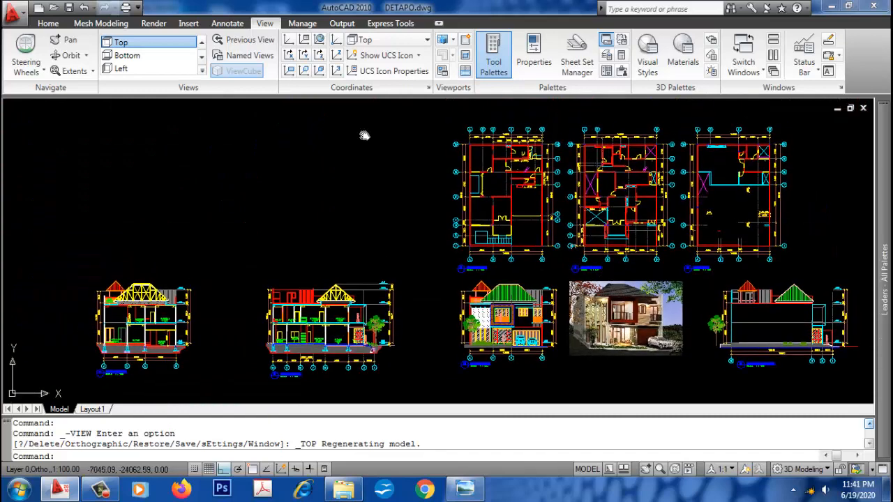
left_click(201, 73)
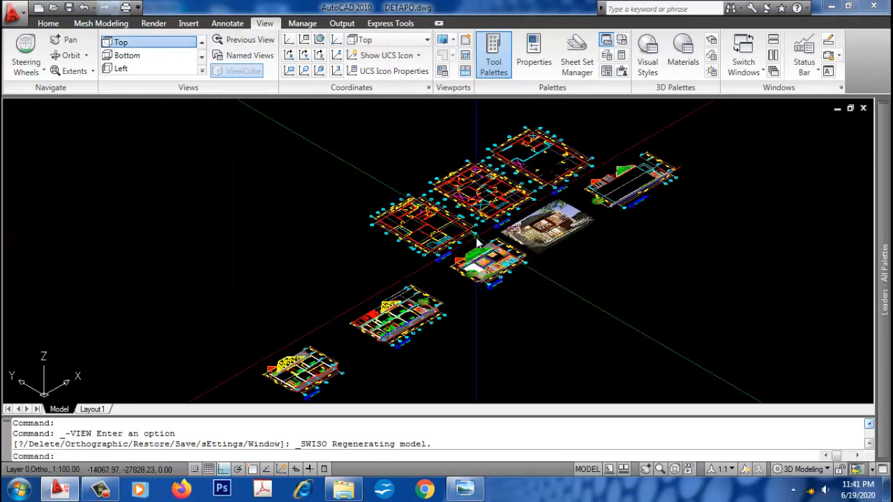
type("z")
key("space")
type("w")
key("space")
left_click(366, 266)
left_click(462, 190)
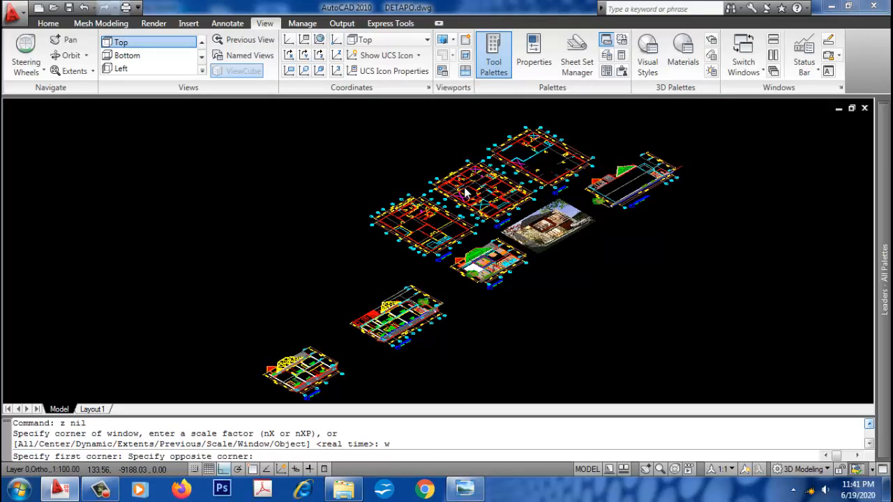
type("v")
key("space")
left_click(265, 374)
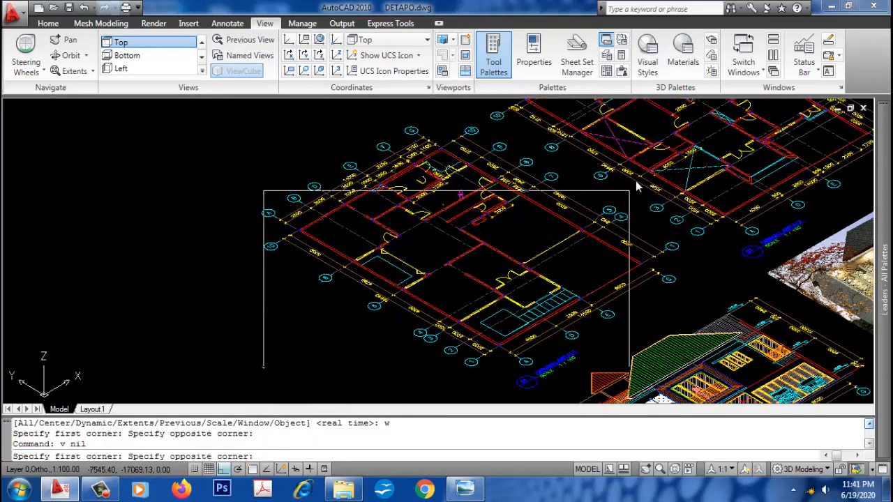
left_click(660, 150)
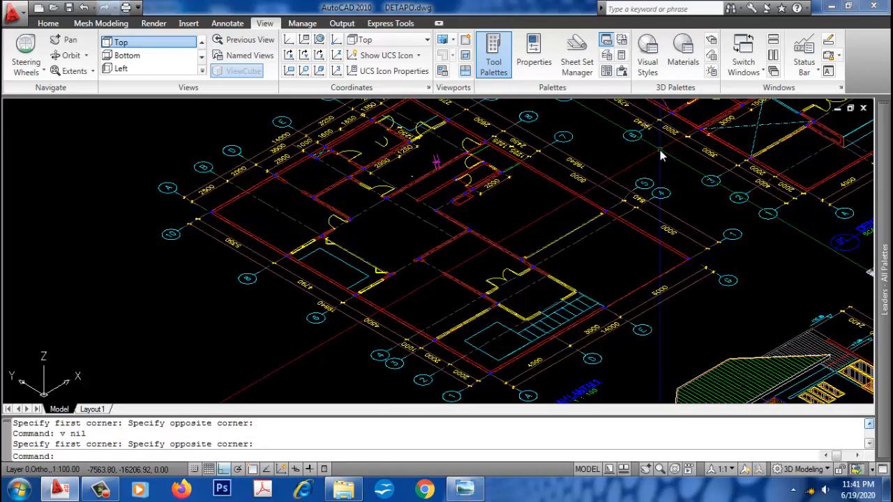
Step: Create a layer named wall1 with the layer-make command and give it the magenta color
key("space")
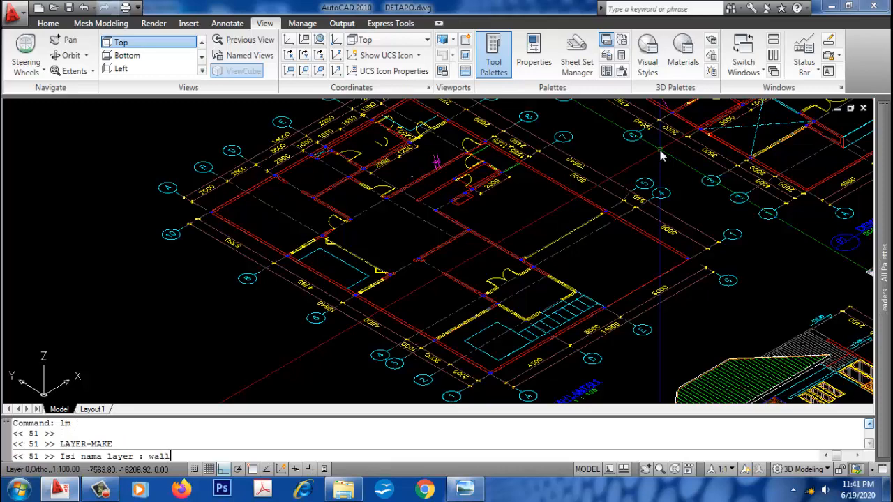
type("1")
key("Return")
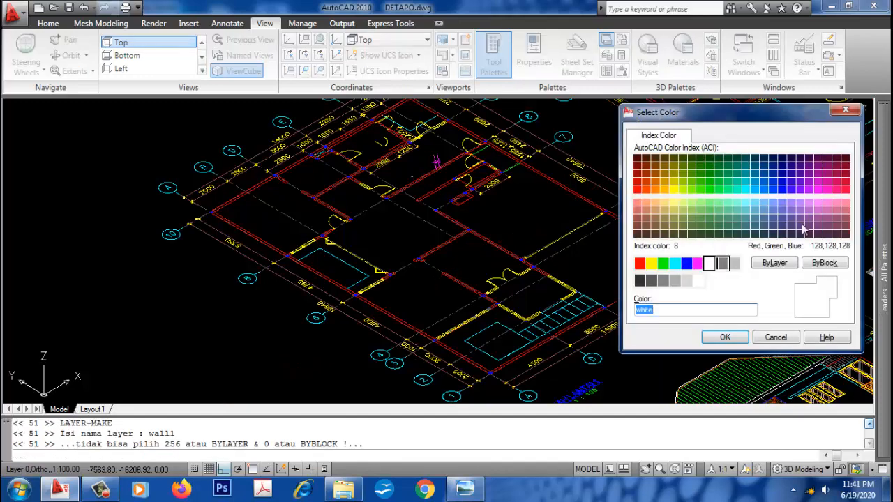
left_click(697, 263)
left_click(725, 337)
scroll(488, 373, "up", 2)
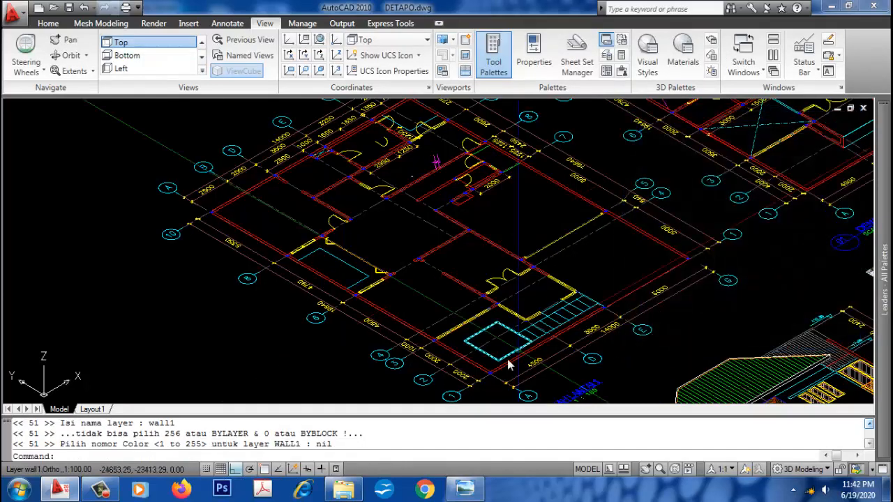
key("Escape")
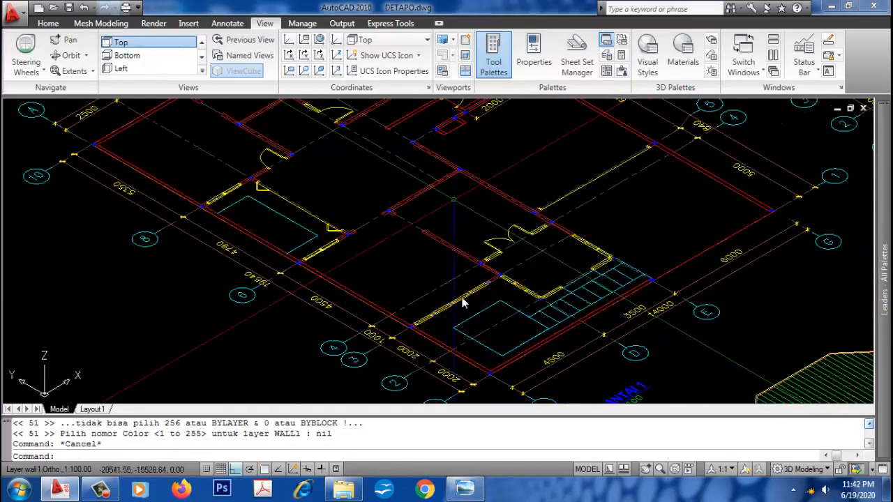
scroll(480, 361, "up", 1)
scroll(395, 328, "up", 1)
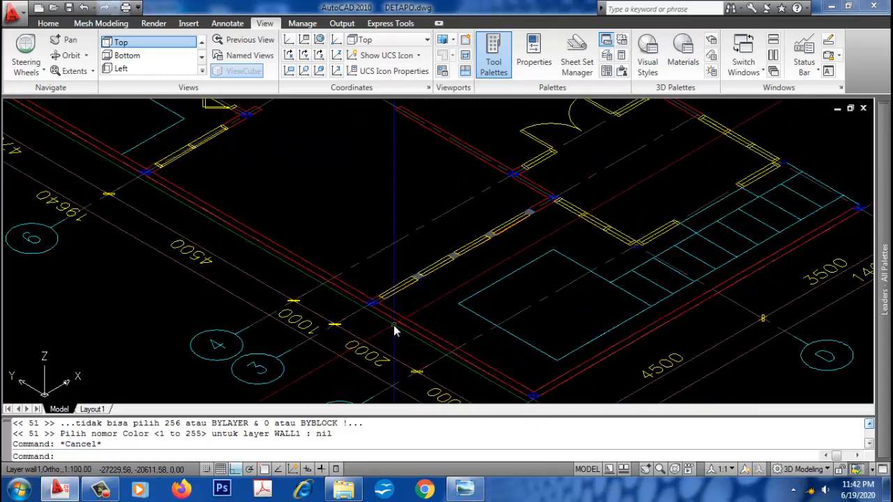
type("rec")
key("Return")
scroll(381, 314, "up", 4)
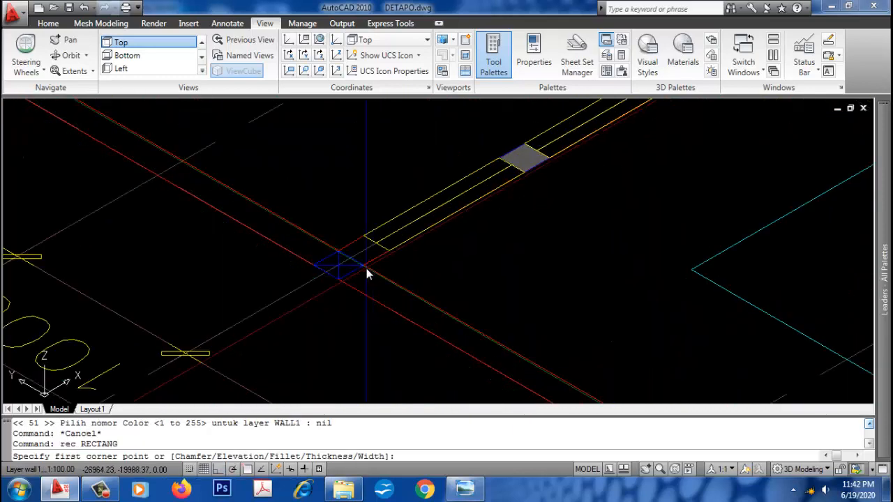
type("ende")
key("Return")
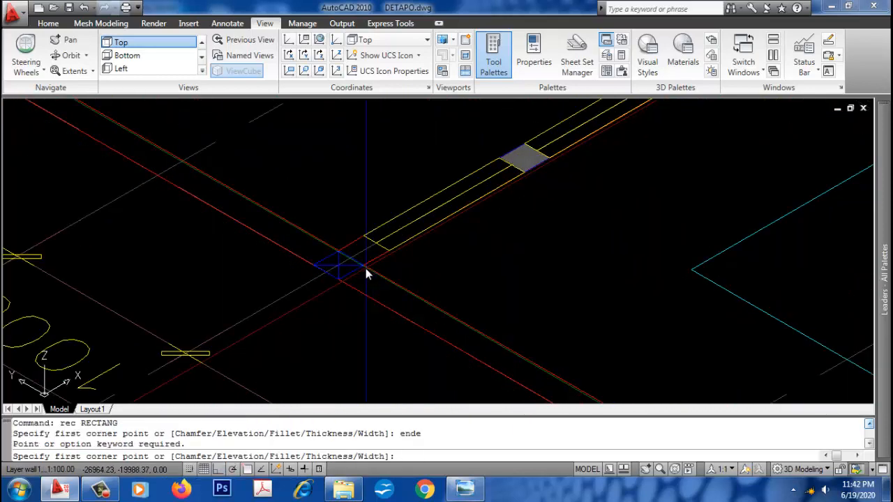
key("Escape")
type("rec")
key("Return")
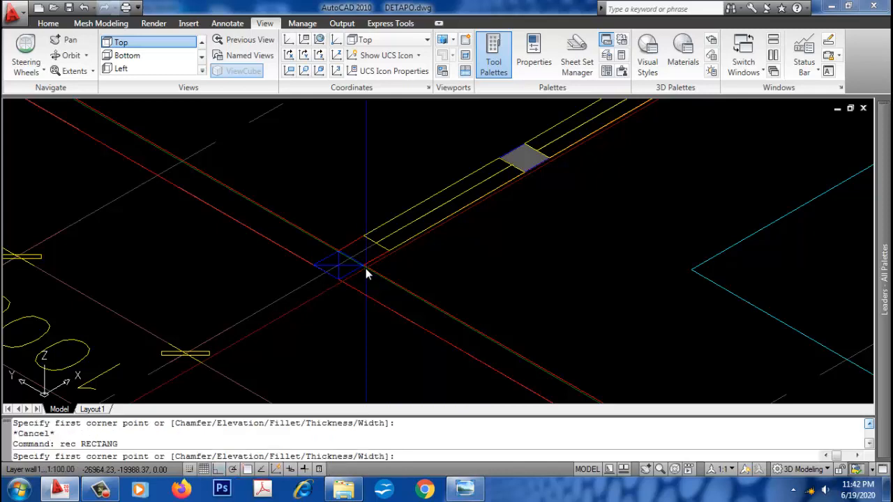
type("eb")
key("Return")
key("Escape")
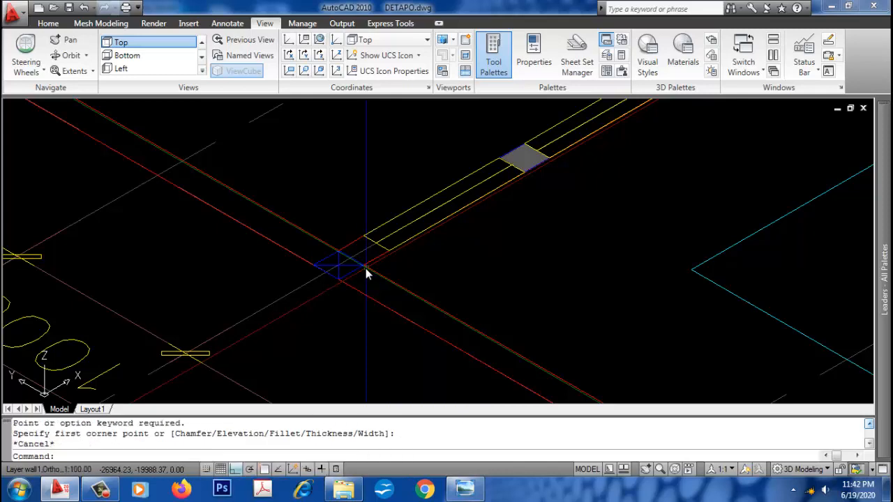
Step: Draw a wall rectangle with endpoint snaps over the outer wall along axis A, from the axis 3 column to the axis 10 corner
type("rec")
key("Return")
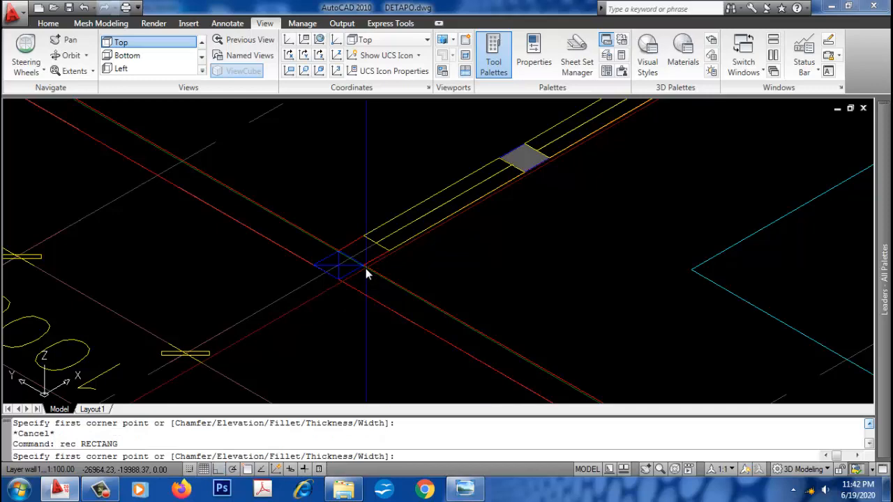
type("end")
key("Return")
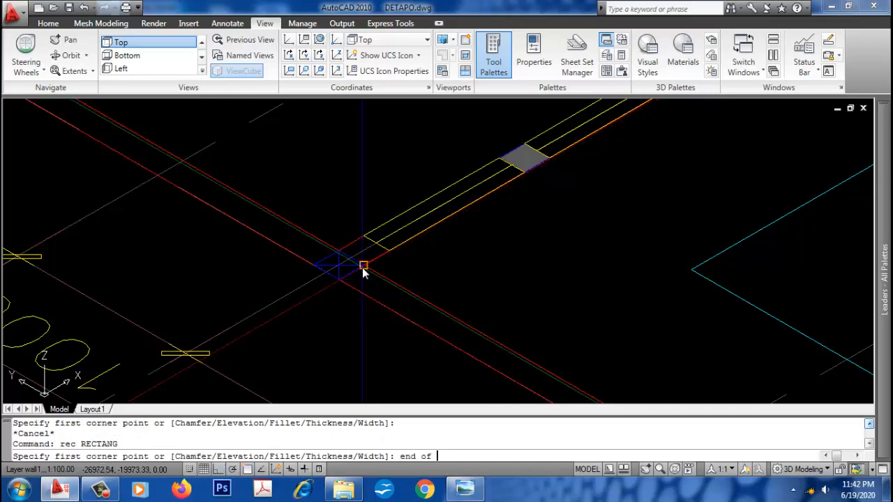
left_click(362, 267)
scroll(477, 267, "down", 5)
scroll(446, 233, "up", 7)
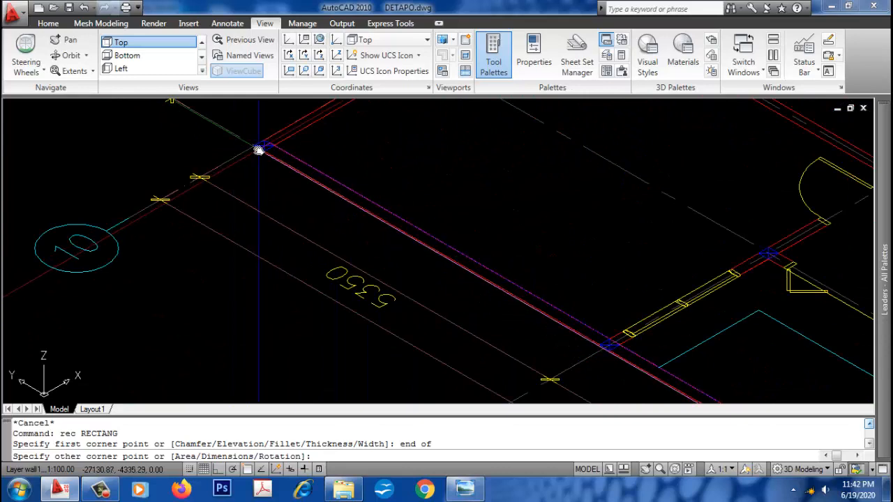
key("F8")
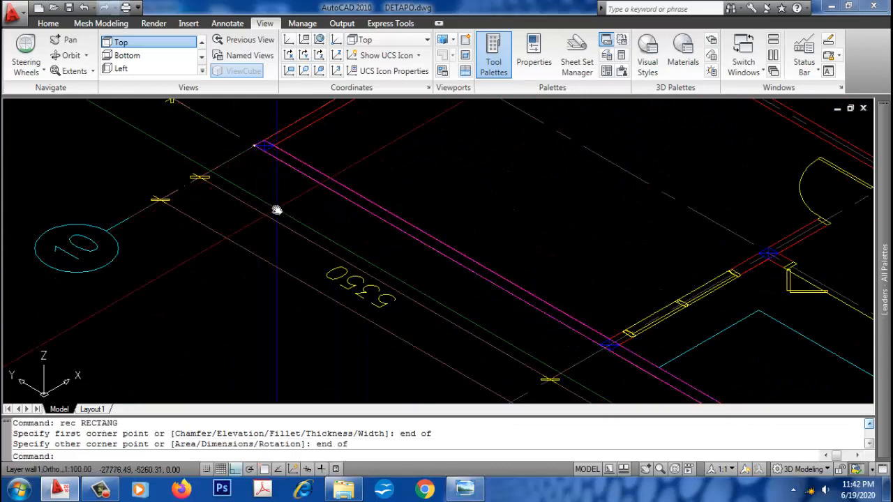
Step: Enable the Endpoint mode in the running object snap settings
key("Escape")
type("osnap")
key("Return")
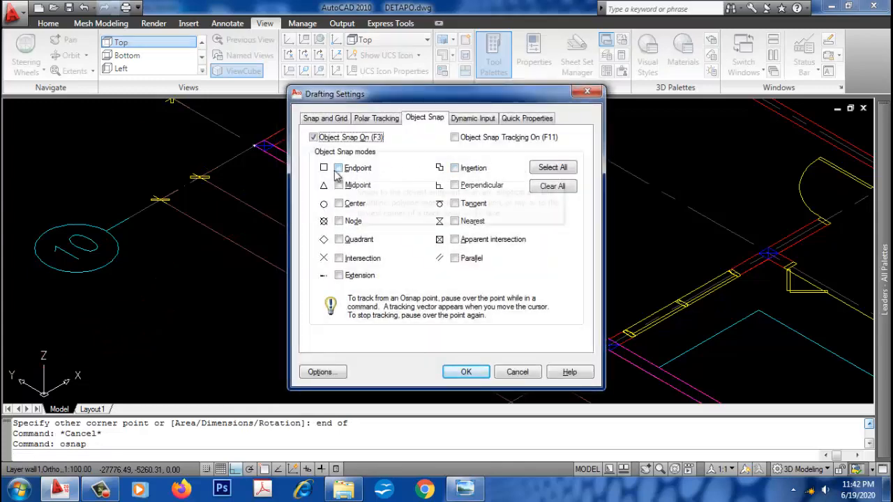
left_click(338, 168)
left_click(466, 373)
Step: Draw a wall rectangle over the whole outer wall along axis 10, from the axis A corner to the opposite corner column
scroll(256, 331, "down", 4)
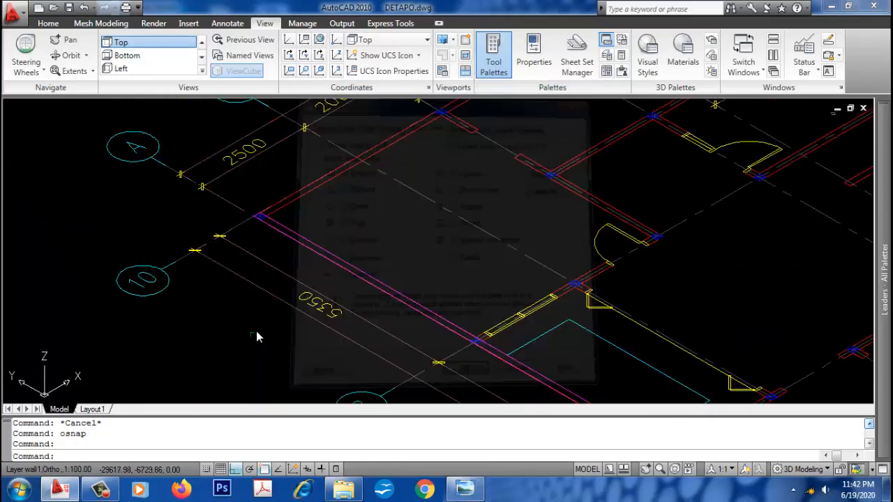
type("r")
scroll(239, 230, "up", 4)
type("ed")
key("Return")
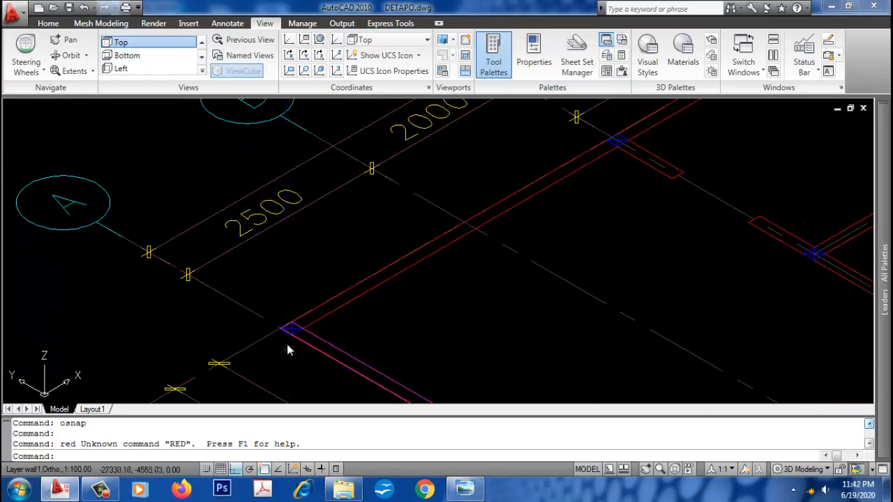
type("rec")
key("Return")
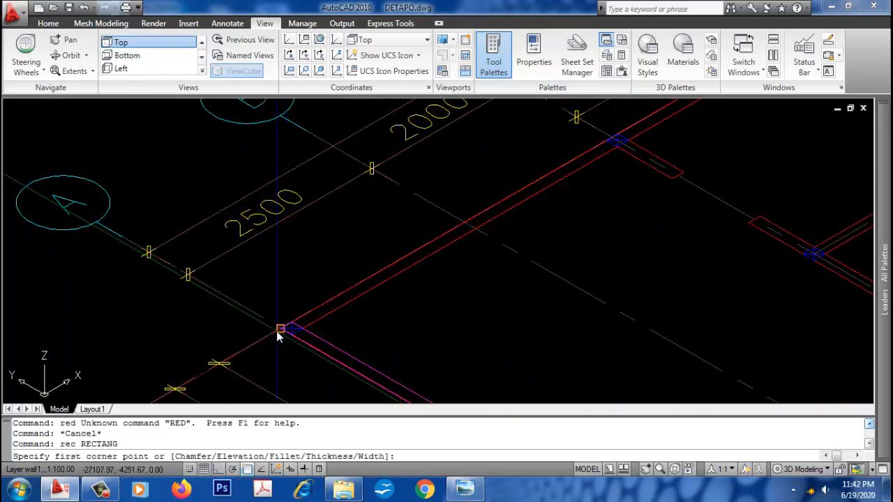
left_click(290, 329)
scroll(276, 338, "down", 3)
scroll(276, 339, "up", 4)
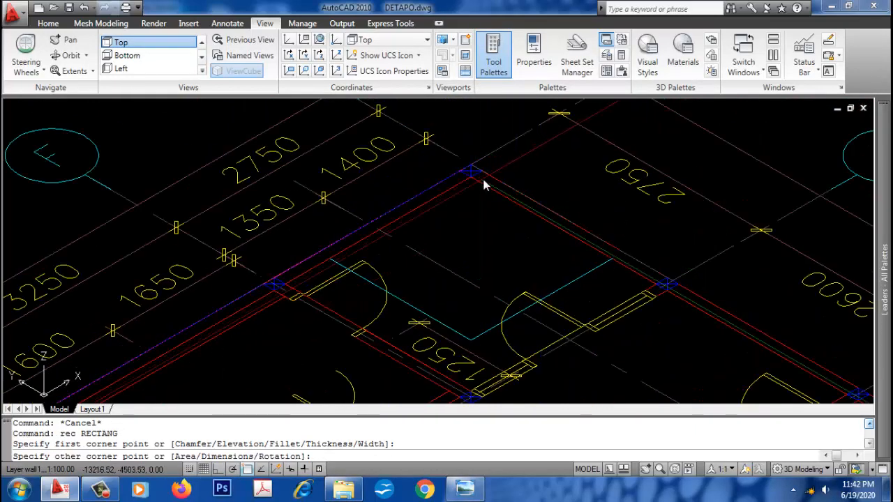
left_click(483, 183)
Step: Draw a wall rectangle over the outer wall opposite axis A, from the axis 5 column back to the axis 10 corner
scroll(482, 182, "down", 4)
scroll(523, 271, "up", 5)
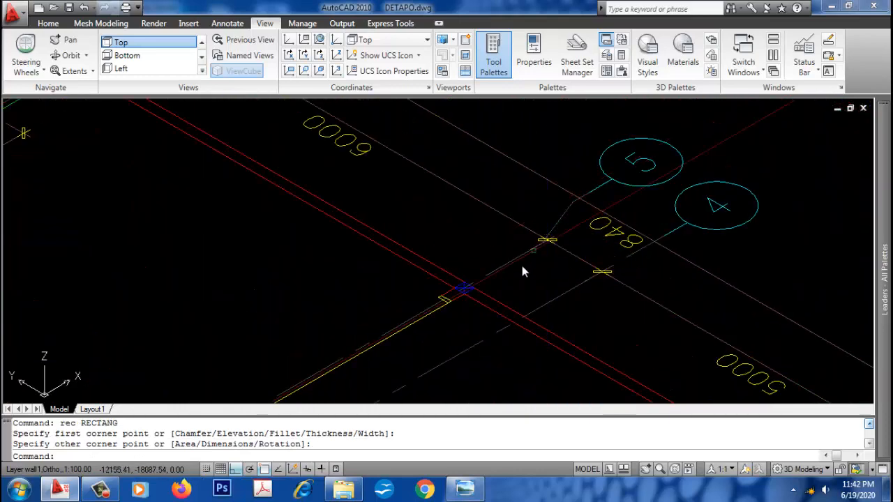
scroll(520, 270, "up", 5)
key("Escape")
key("Escape")
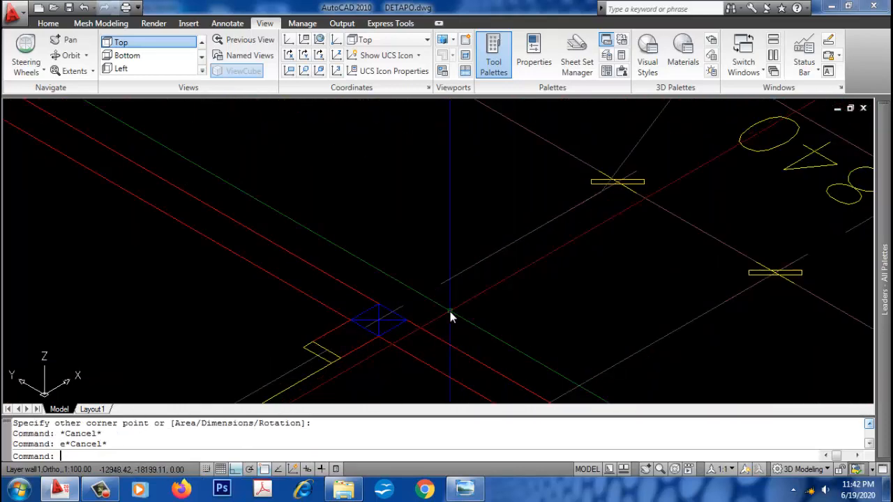
type("rec")
key("Return")
left_click(415, 324)
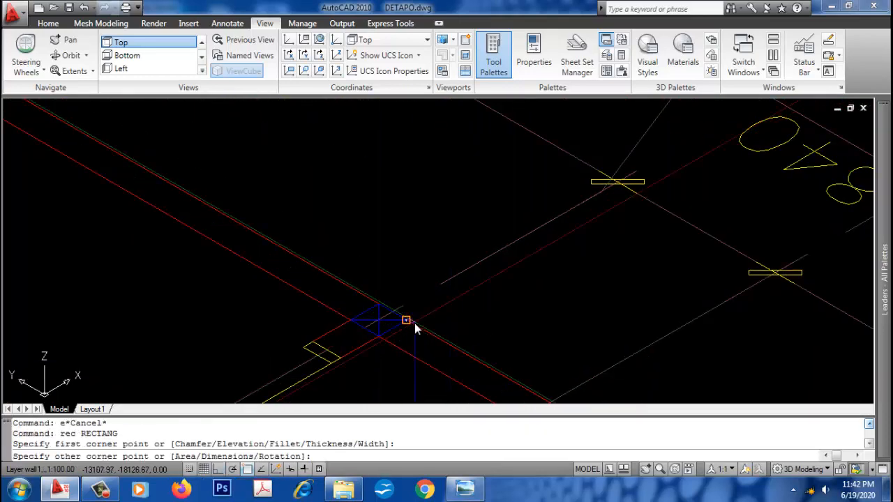
scroll(433, 325, "down", 5)
scroll(143, 140, "up", 8)
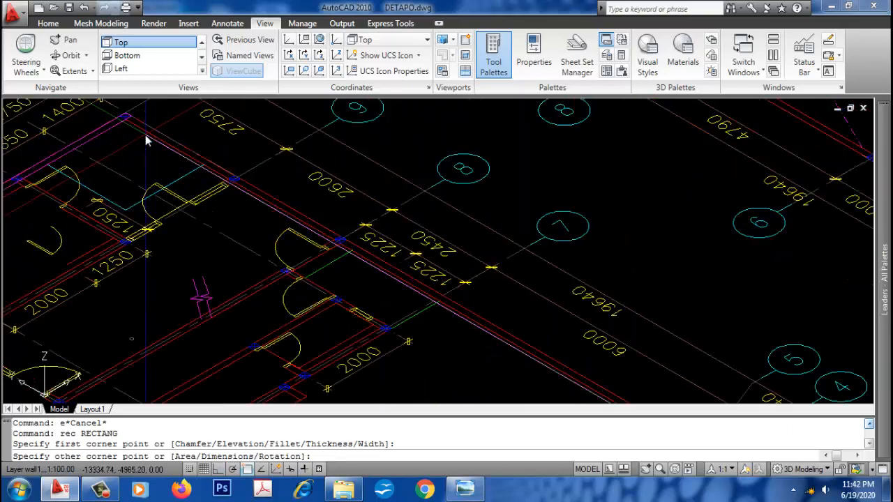
left_click(206, 318)
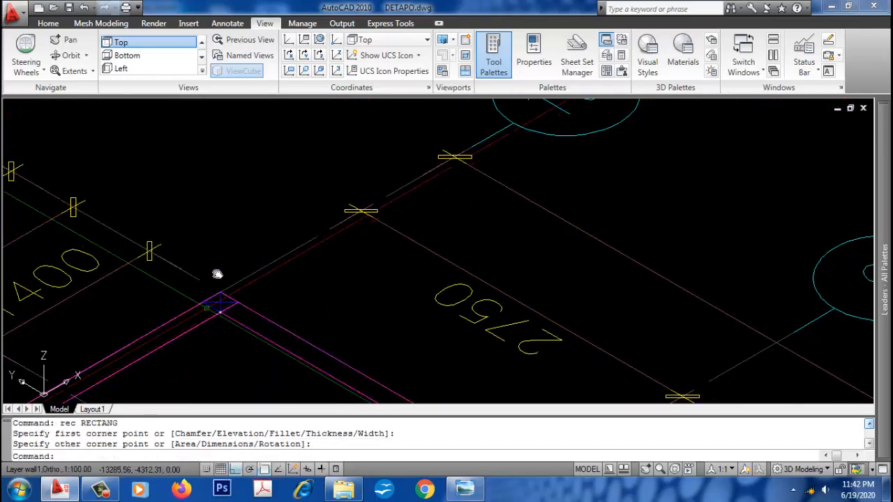
Step: Hide the layer of the dashed axis lines with the lf command by picking one of the lines in the ground floor plan
scroll(206, 318, "down", 6)
scroll(299, 312, "up", 6)
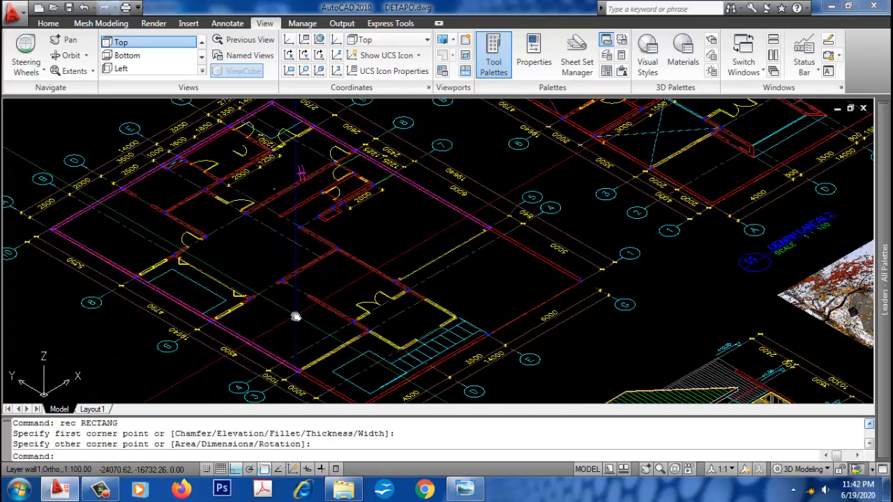
middle_click_drag(295, 314, 353, 327)
type("ff")
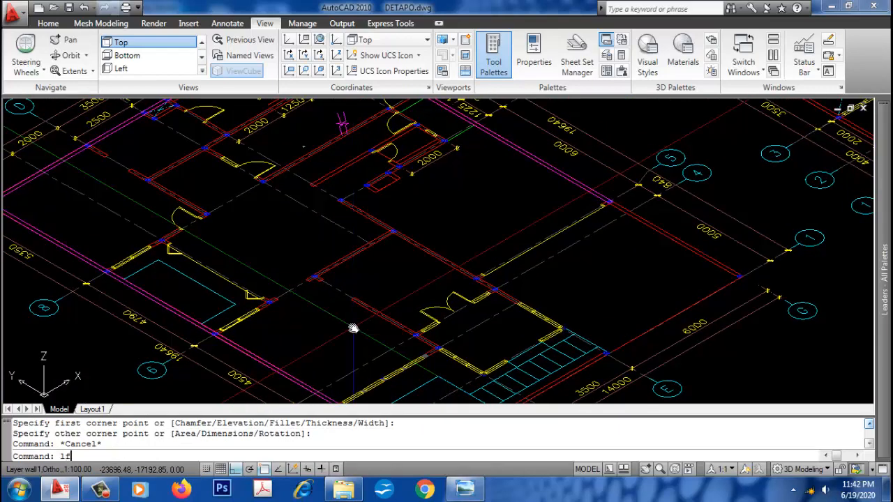
key("Return")
type("e")
key("Return")
left_click(289, 290)
key("Return")
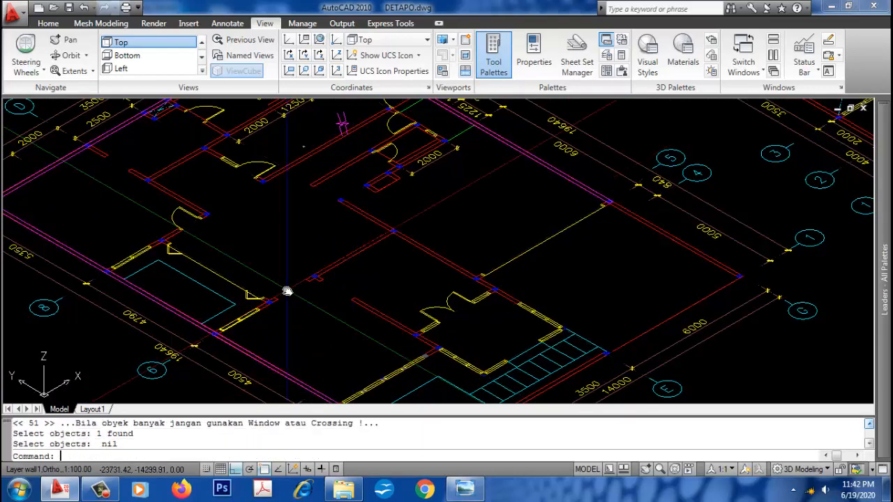
Step: Draw a wall rectangle over the interior wall beside the double-door entrance, from the column at the front windows to the wall's free end
scroll(326, 245, "down", 3)
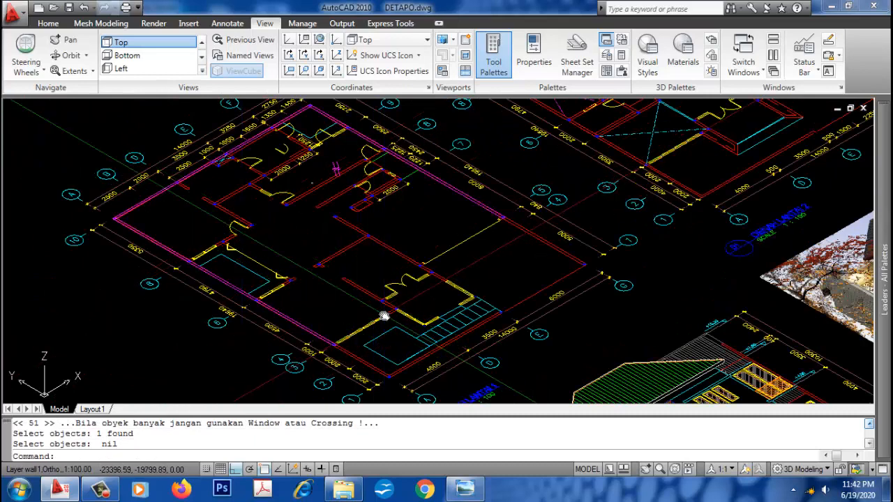
scroll(384, 313, "up", 4)
type("recd")
key("Return")
scroll(386, 312, "up", 3)
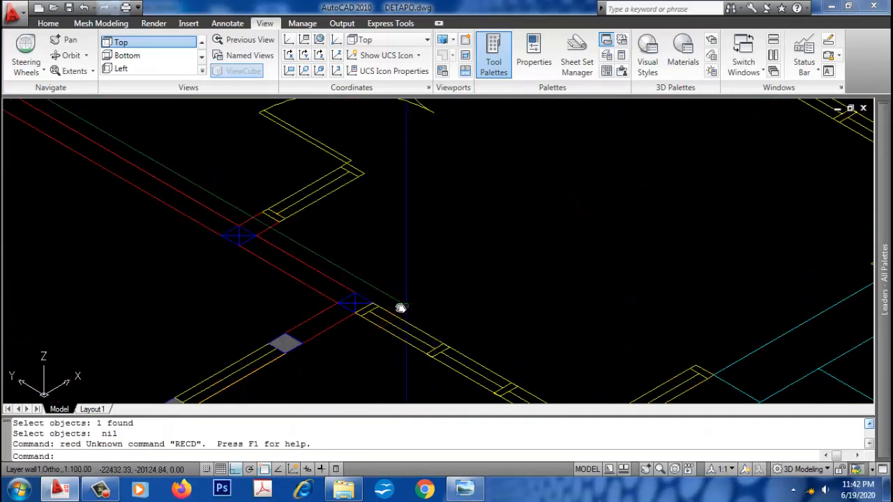
key("Escape")
type("rec")
key("Return")
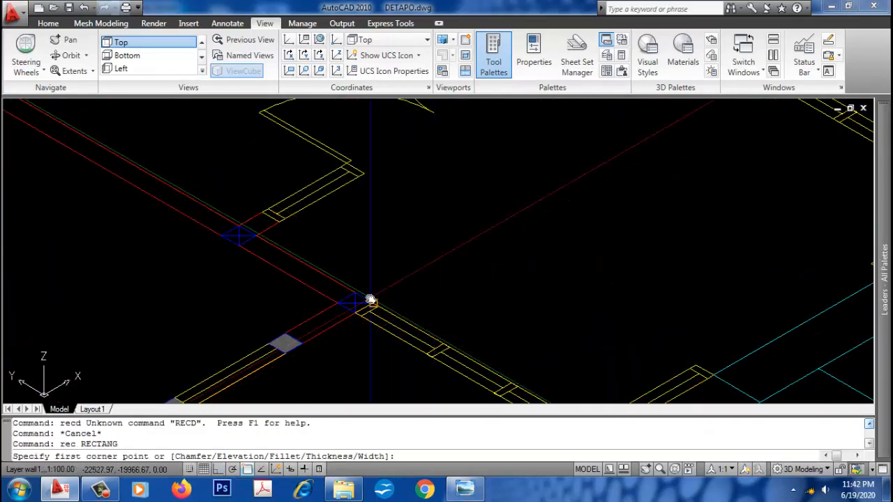
left_click(370, 300)
scroll(370, 300, "down", 3)
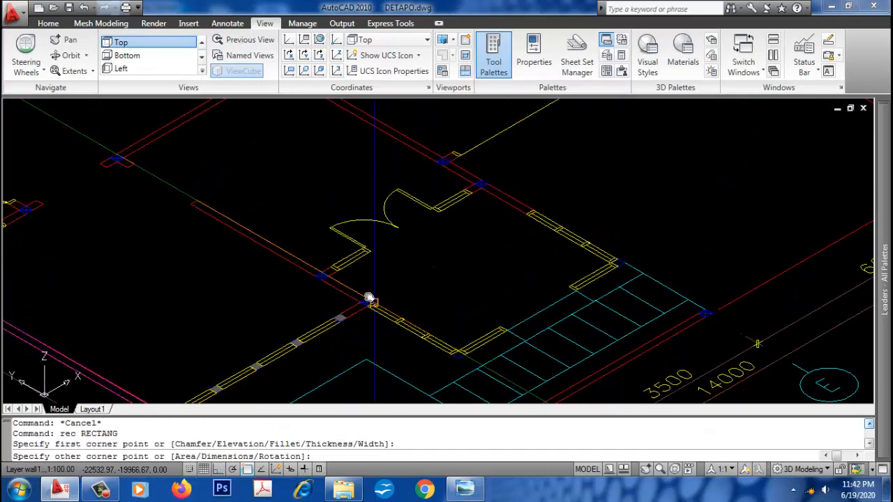
left_click(194, 208)
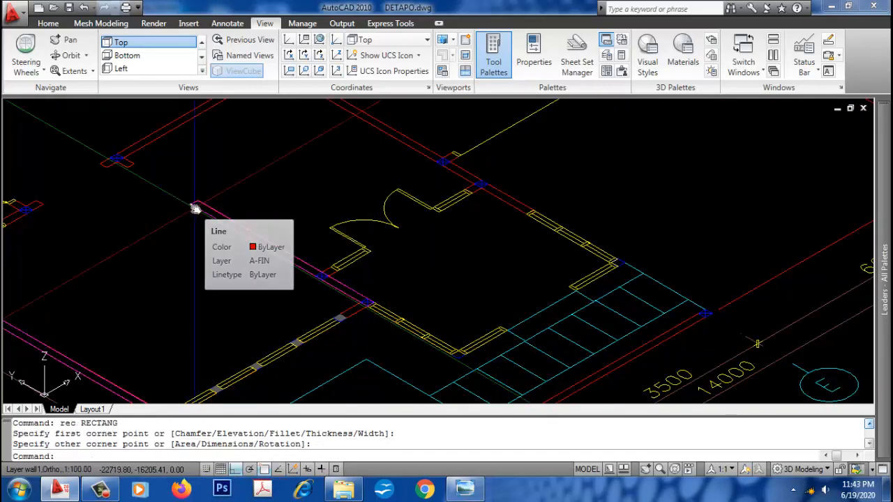
Step: Draw a wall rectangle over the parallel interior wall across the entrance, from the end at the corner window to the far inner column
scroll(330, 228, "down", 4)
scroll(352, 200, "up", 6)
key("Return")
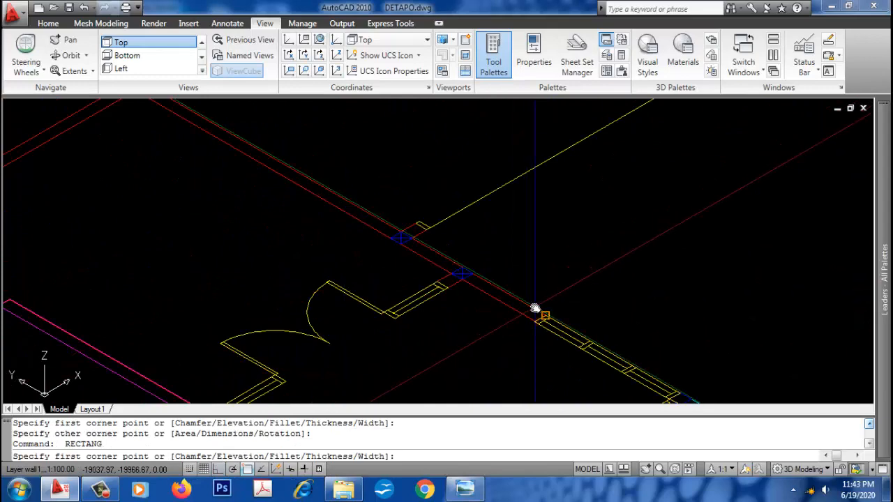
scroll(534, 309, "down", 2)
left_click(473, 271)
scroll(472, 271, "down", 5)
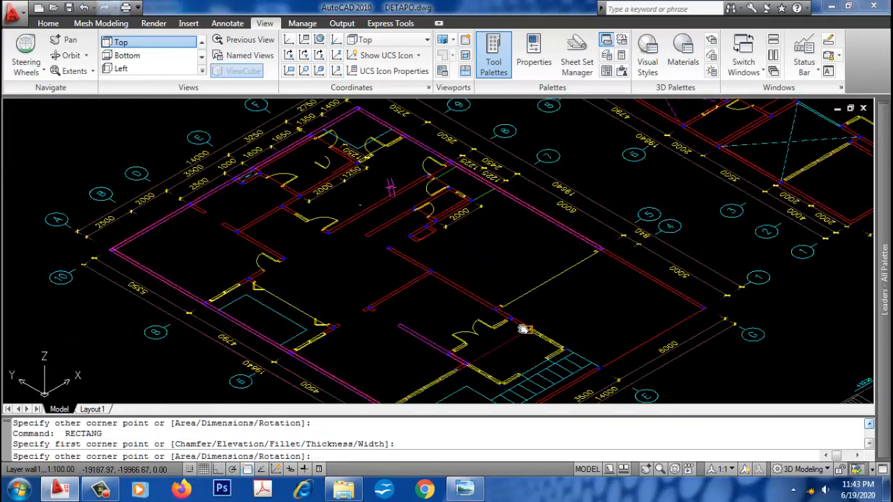
scroll(403, 246, "up", 5)
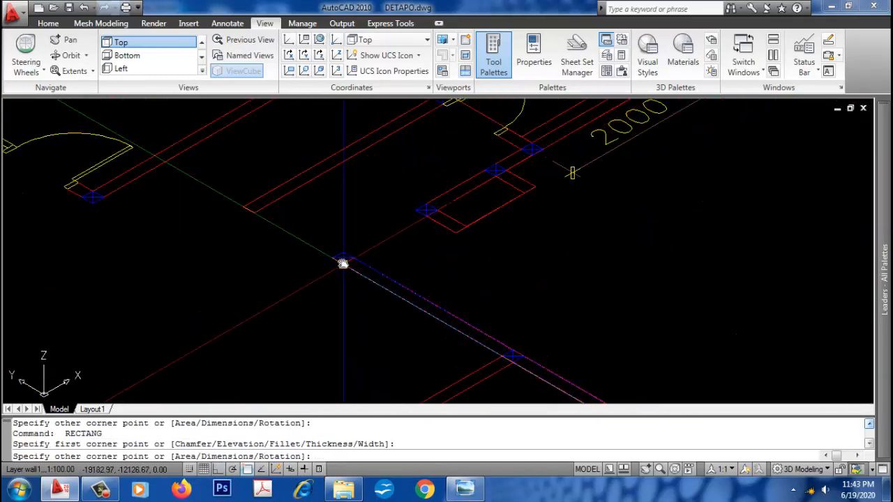
left_click(365, 167)
Step: Draw a wall rectangle over the interior wall and its door opening, from the inner column by the door to the axis 10 outer wall
scroll(378, 167, "down", 6)
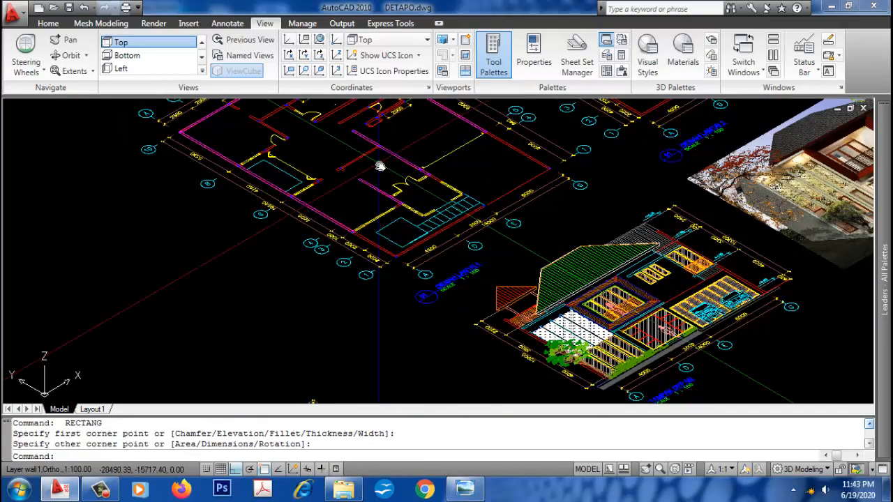
scroll(417, 300, "up", 6)
key("Return")
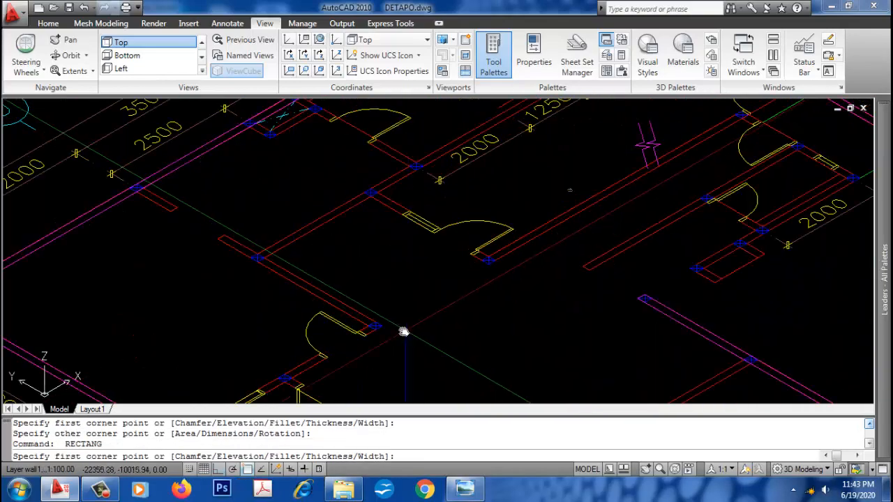
left_click(382, 327)
scroll(167, 193, "up", 5)
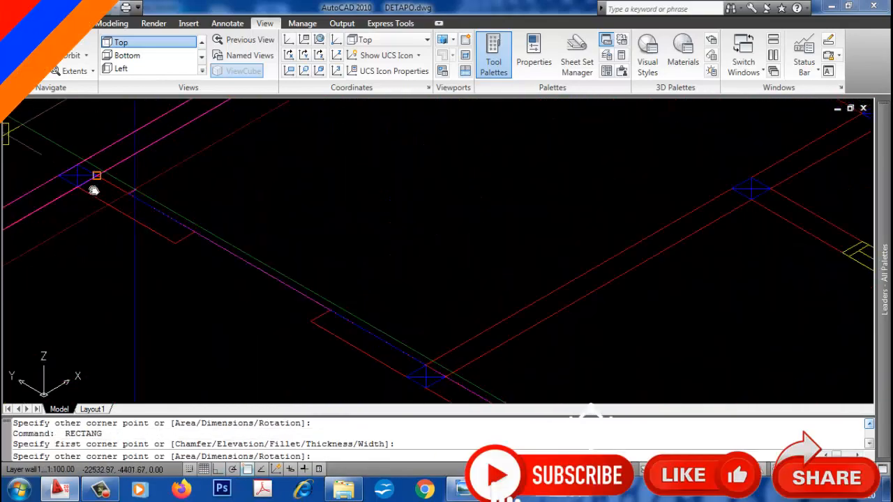
left_click(82, 188)
Step: Draw a wall rectangle over the windowed interior wall and its door opening, from the axis 8 outer wall column to the far door column
scroll(274, 124, "down", 7)
scroll(303, 276, "up", 6)
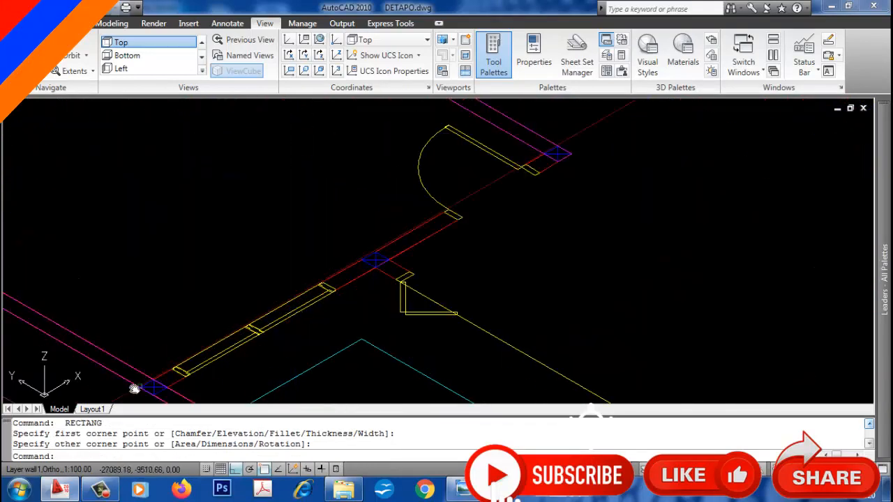
key("Return")
left_click(168, 388)
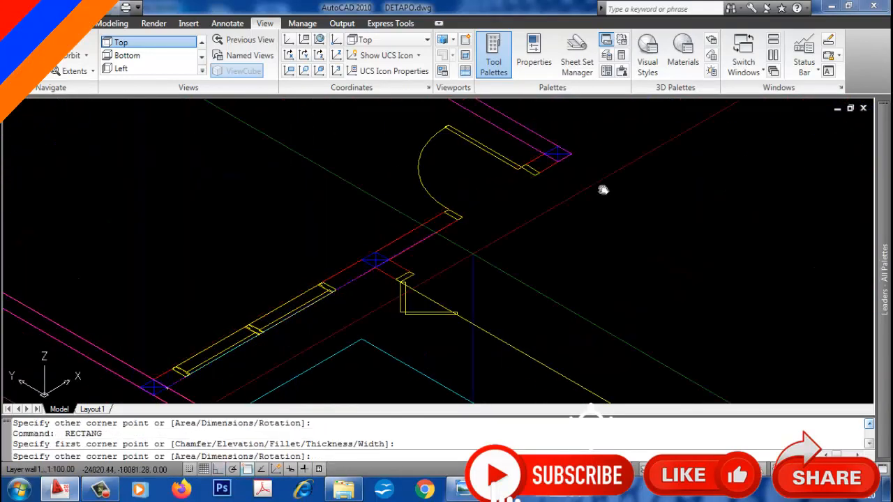
left_click(547, 152)
Step: Draw a wall rectangle over the interior wall with a window and door, from the column at the long wall's end to the opposite inner column
scroll(492, 209, "down", 4)
scroll(498, 279, "up", 6)
key("Return")
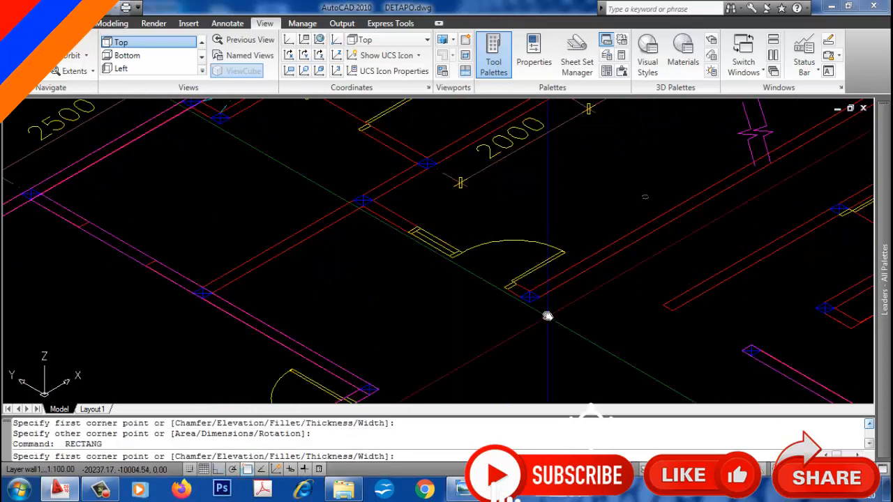
left_click(531, 298)
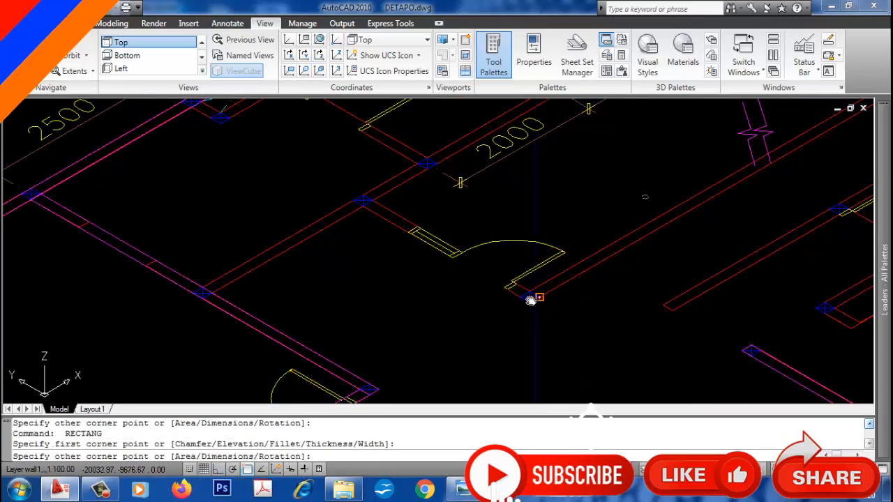
left_click(370, 204)
Step: Draw a wall rectangle from the inner column at the start of the 2000 dimension to the column on the traced room wall
key("Return")
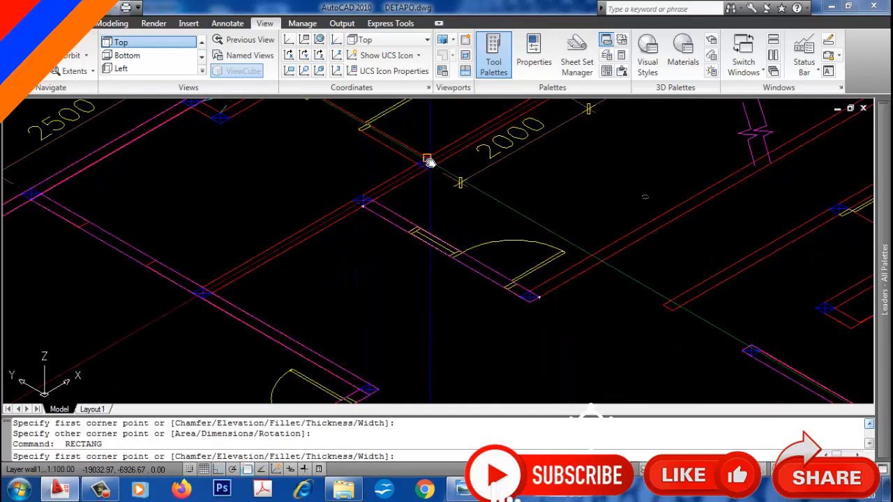
left_click(432, 165)
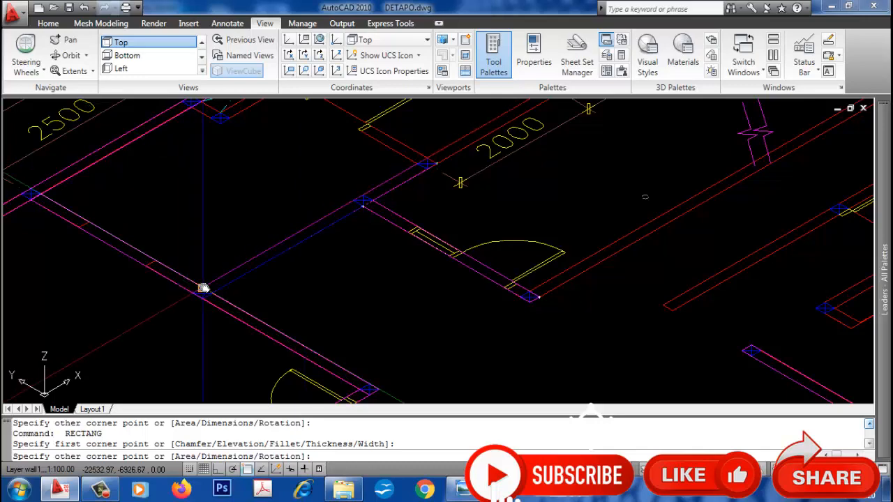
left_click(204, 288)
Step: Draw a wall rectangle along the 2000 and 1250 dimensions, from the corner column by the window to the inner column
scroll(233, 358, "down", 4)
scroll(359, 269, "up", 3)
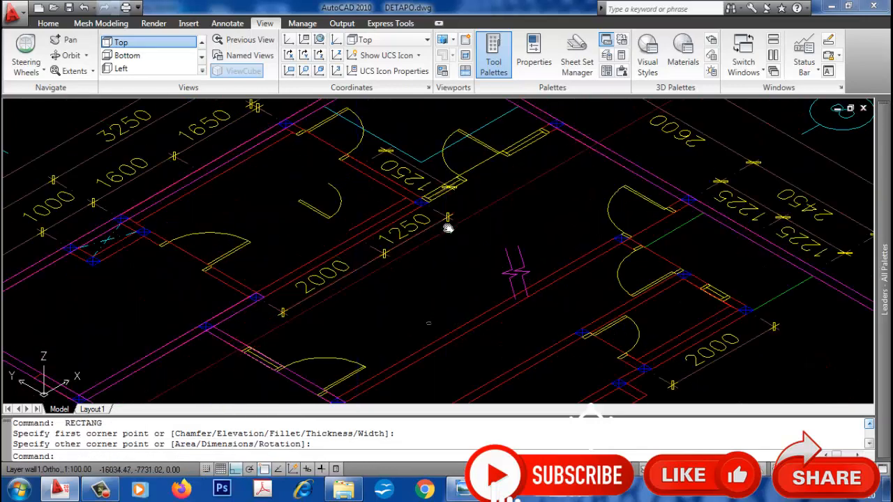
key("Return")
left_click(429, 201)
scroll(249, 295, "up", 3)
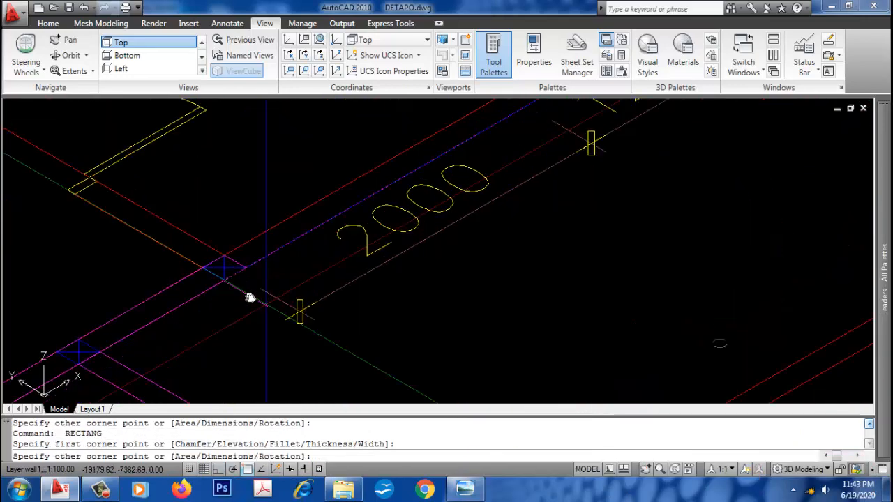
scroll(222, 268, "down", 3)
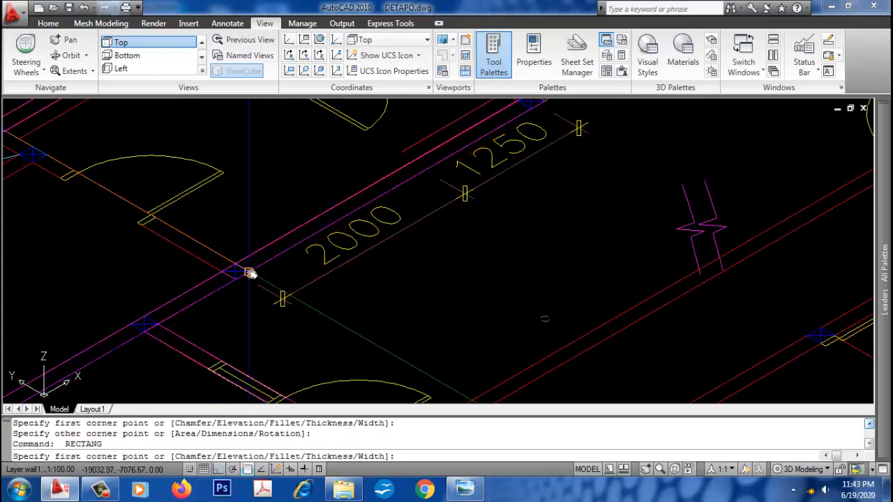
Step: Draw a wall rectangle over the interior wall with the door, from the inner column by the 2000 dimension to the axis 10 outer wall
scroll(251, 274, "down", 2)
scroll(146, 228, "up", 4)
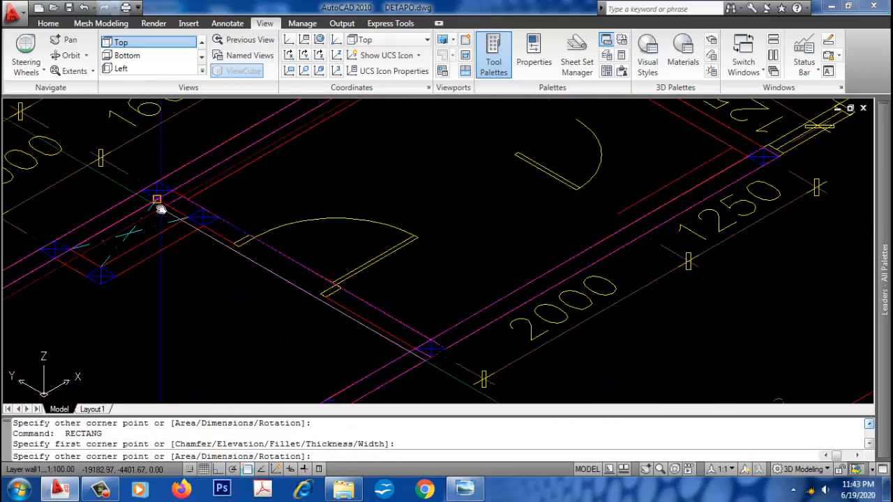
left_click(159, 200)
Step: Draw a wall rectangle from the corner column by the window, past the crosswise 1250 dimension and the door, to the axis 10 outer wall
scroll(255, 291, "down", 2)
key("Return")
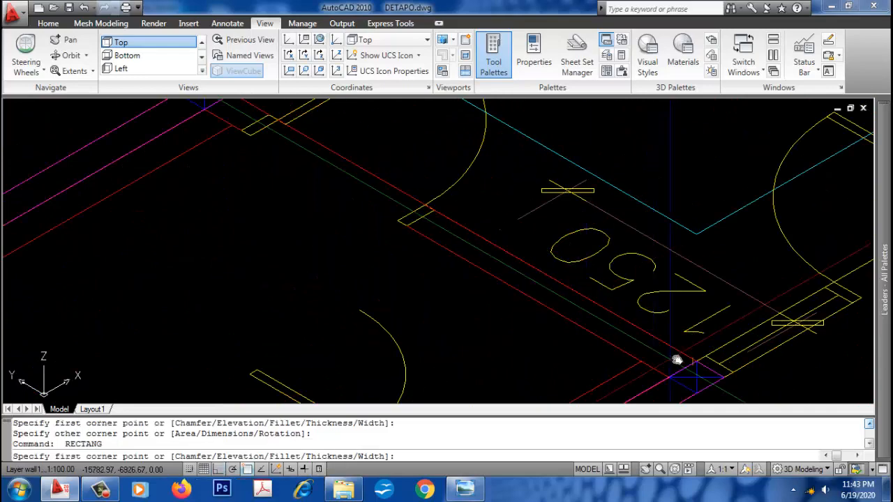
left_click(722, 381)
scroll(698, 370, "down", 4)
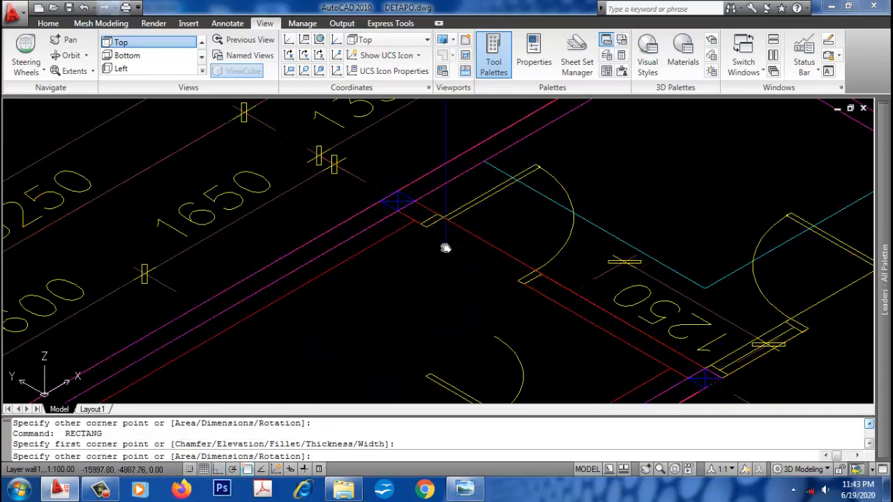
scroll(401, 215, "up", 2)
left_click(400, 213)
Step: Draw a wall rectangle over the long interior wall beside the break symbol, from its end column to the axis G outer wall
scroll(328, 156, "down", 5)
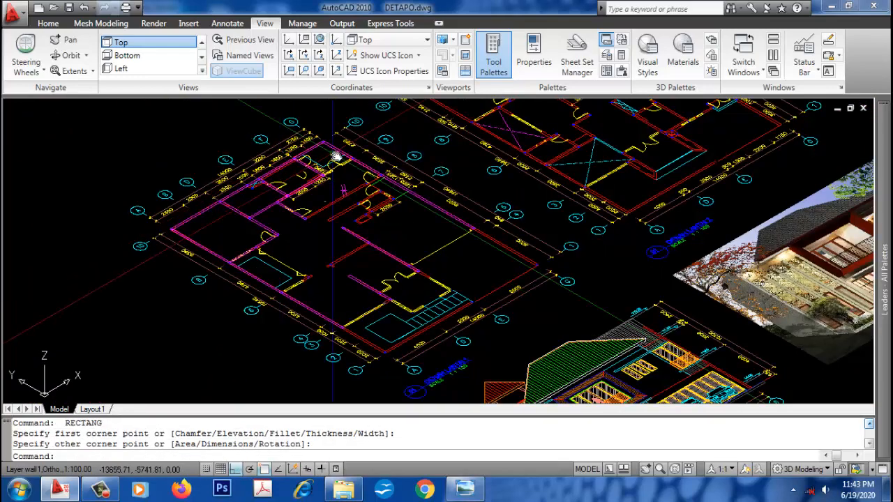
scroll(325, 193, "up", 4)
key("Return")
scroll(179, 207, "up", 2)
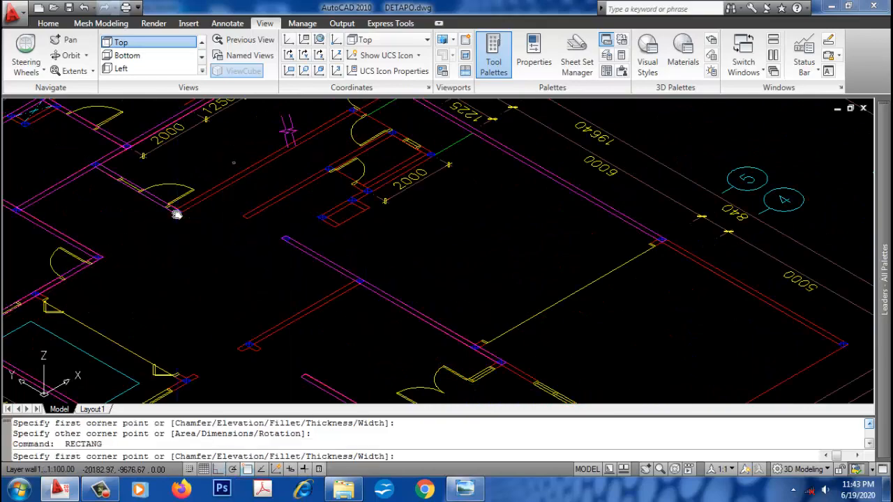
left_click(175, 209)
scroll(325, 249, "up", 2)
scroll(326, 249, "up", 2)
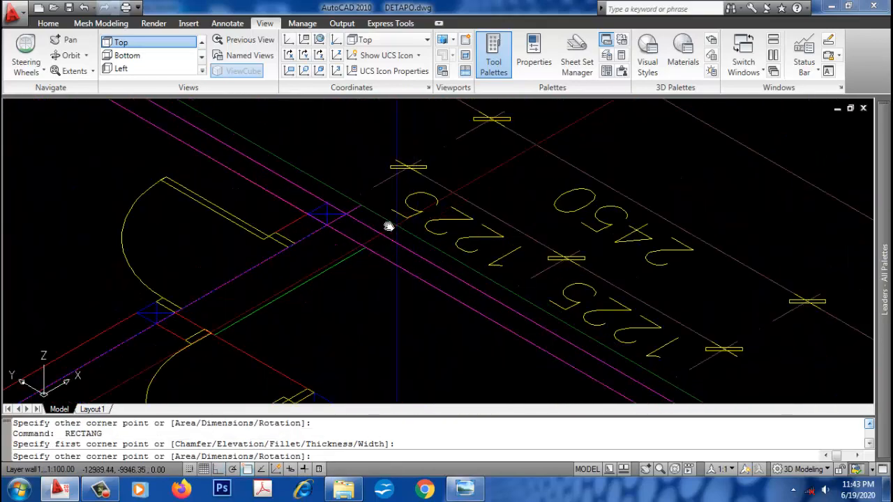
left_click(329, 209)
Step: Draw a wall rectangle from the column on the traced entrance wall, past the windows, to the outer wall column at axis 6
scroll(362, 225, "down", 5)
scroll(362, 225, "down", 3)
scroll(356, 299, "up", 7)
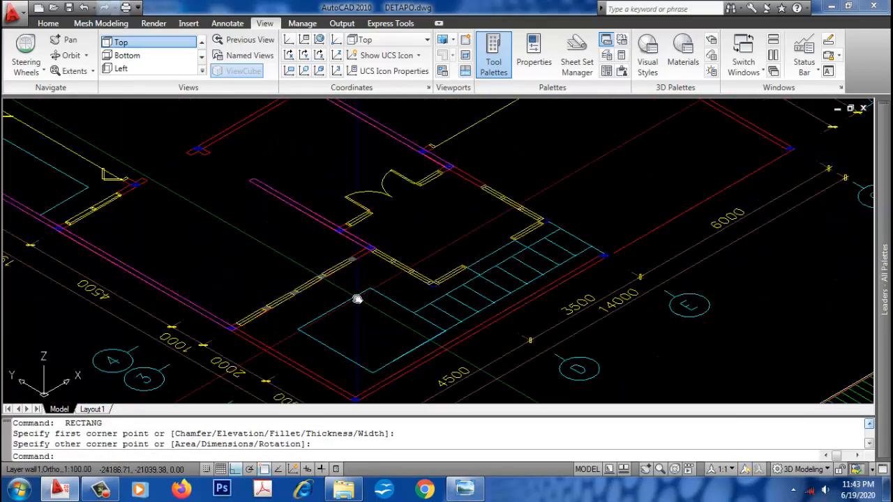
middle_click_drag(259, 175, 375, 287)
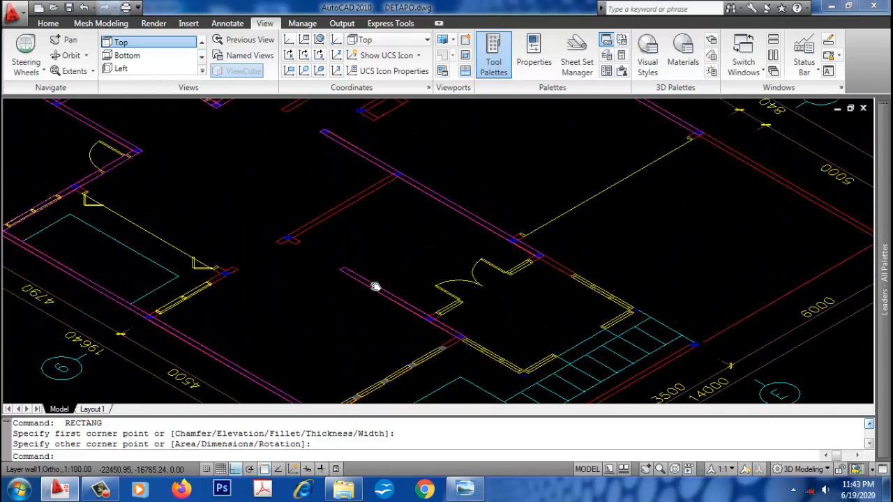
key("Return")
left_click(399, 174)
scroll(169, 291, "up", 5)
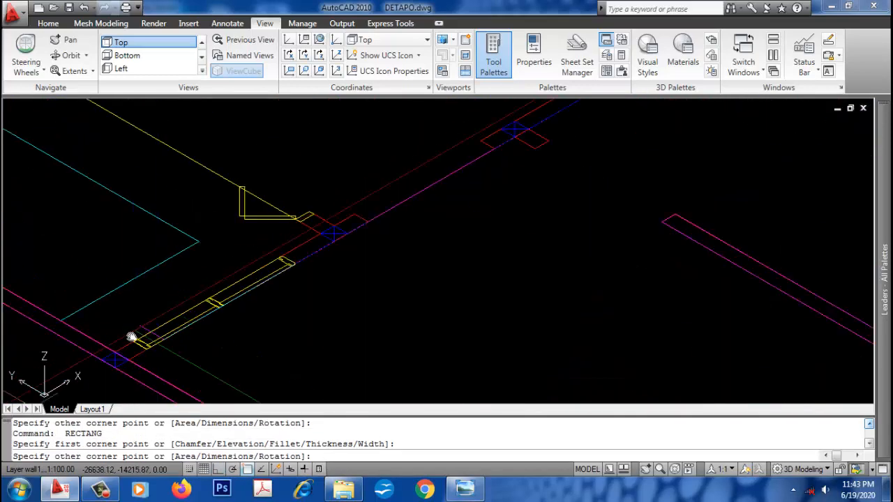
left_click(114, 354)
Step: Draw a wall rectangle over the wall parallel to the long break-symbol wall, from its free end to the column between the door and window
scroll(478, 249, "down", 6)
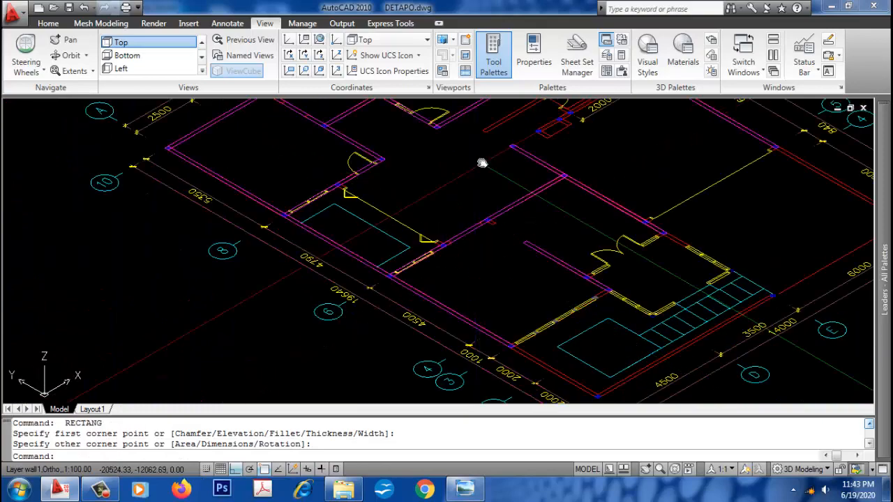
middle_click_drag(504, 132, 428, 333)
scroll(404, 332, "up", 4)
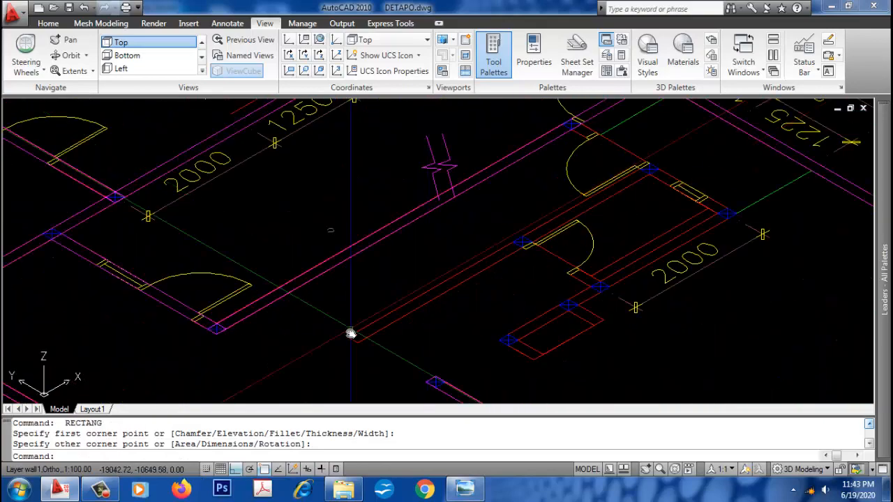
key("Return")
left_click(353, 342)
scroll(645, 164, "up", 5)
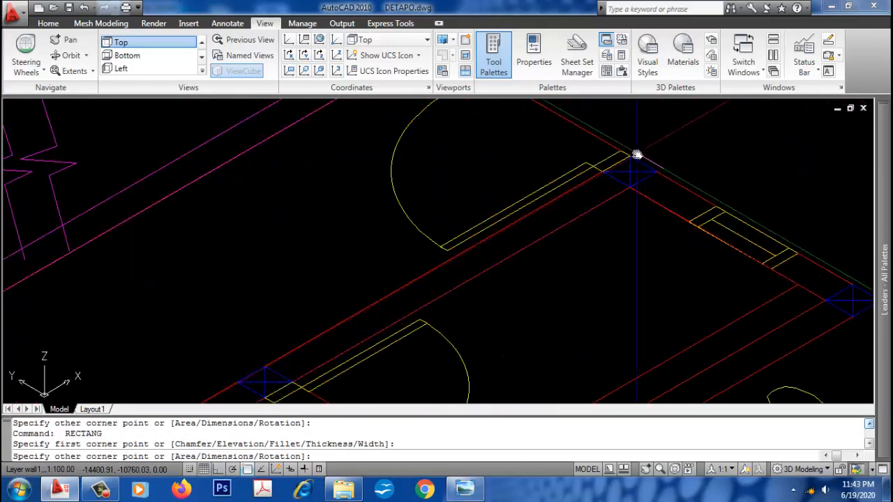
left_click(635, 154)
Step: Draw a wall rectangle over the window and door wall, from the small room's corner column to the column on the long break-symbol wall
scroll(636, 154, "down", 4)
key("Return")
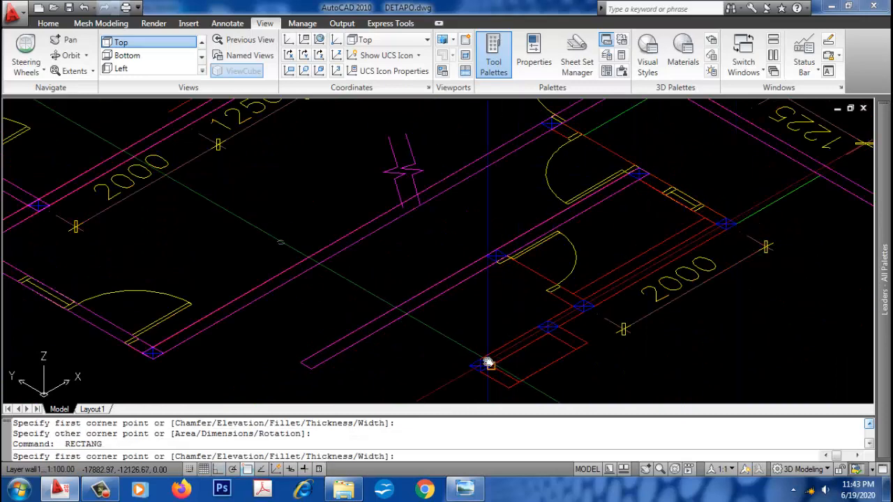
left_click(737, 226)
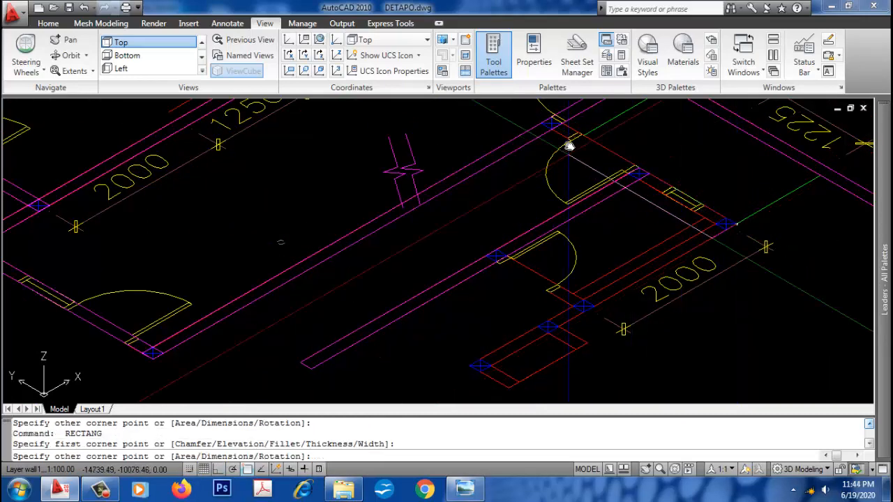
left_click(546, 124)
Step: Draw a wall rectangle along the small room's 2000 dimension, from its corner column to the last column beyond the short stub walls
scroll(504, 144, "down", 5)
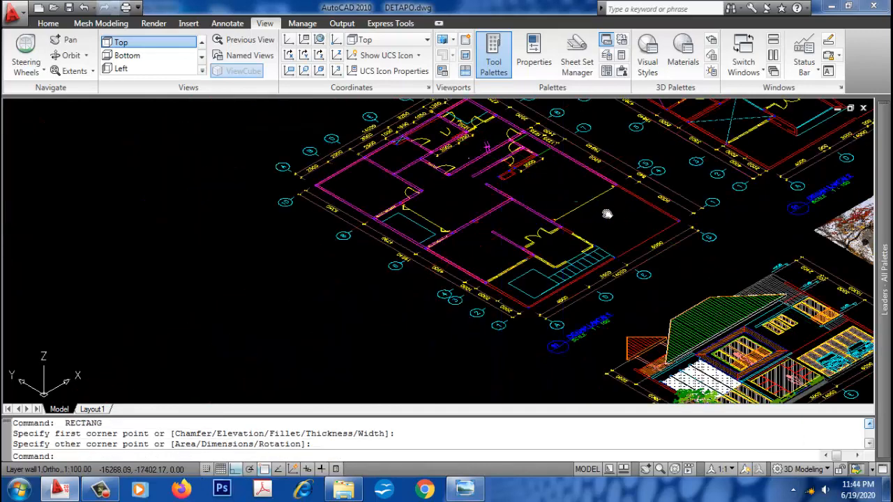
scroll(562, 123, "up", 6)
key("Return")
left_click(459, 258)
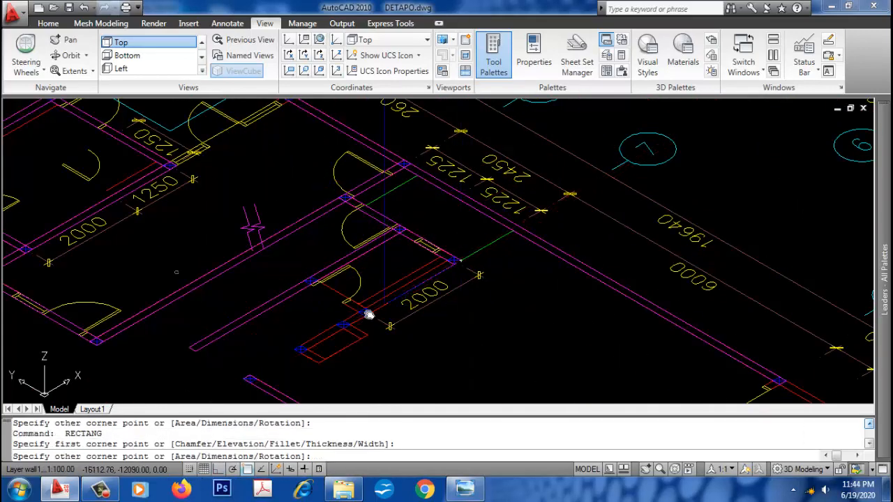
scroll(369, 314, "up", 5)
left_click(238, 366)
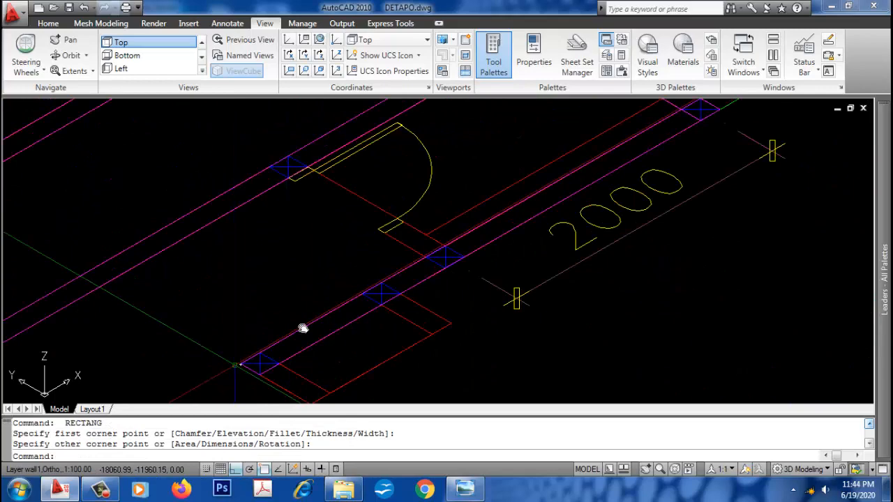
Step: Draw a wall rectangle over the short wall with the door that closes the small room between the two parallel walls
key("Return")
left_click(468, 261)
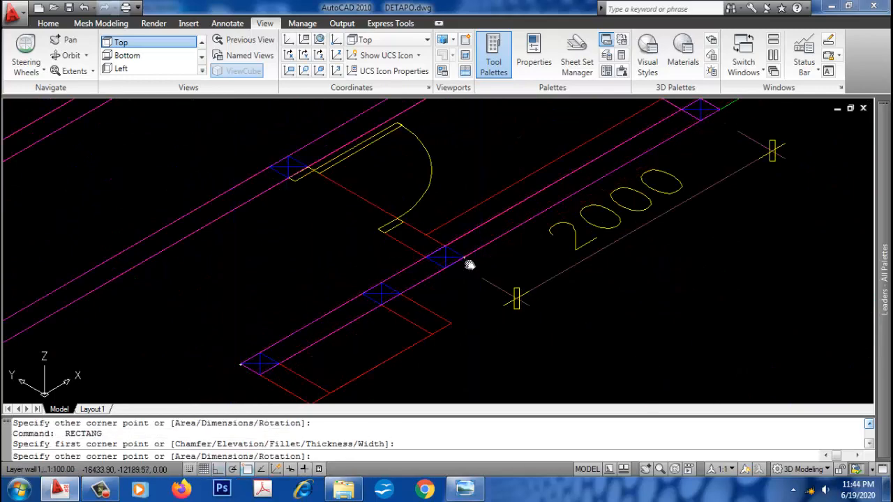
left_click(289, 180)
Step: Draw wall rectangles over the two short parallel stub walls projecting from the columns beyond the small room
scroll(342, 176, "down", 2)
scroll(362, 223, "up", 2)
key("Return")
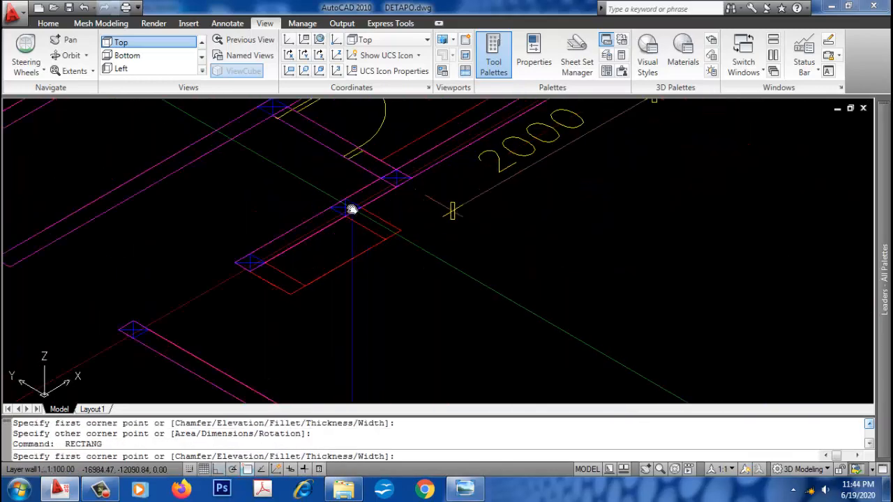
left_click(352, 207)
left_click(385, 238)
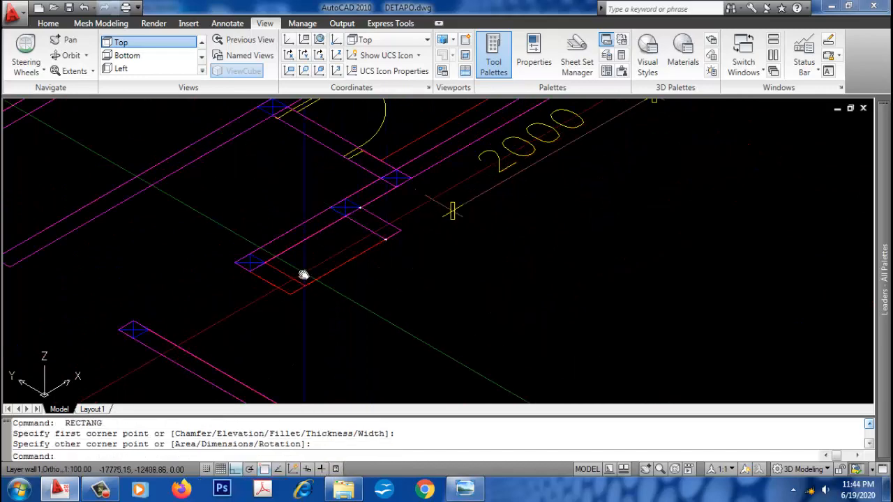
key("Return")
left_click(302, 286)
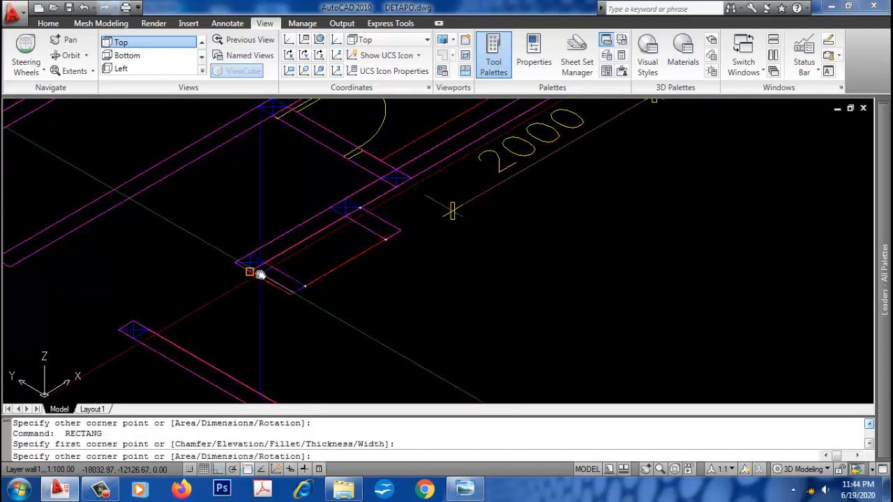
left_click(259, 274)
Step: Freeze all layers except wall1 with the lf command to isolate the traced ground floor wall rectangles
scroll(423, 197, "down", 5)
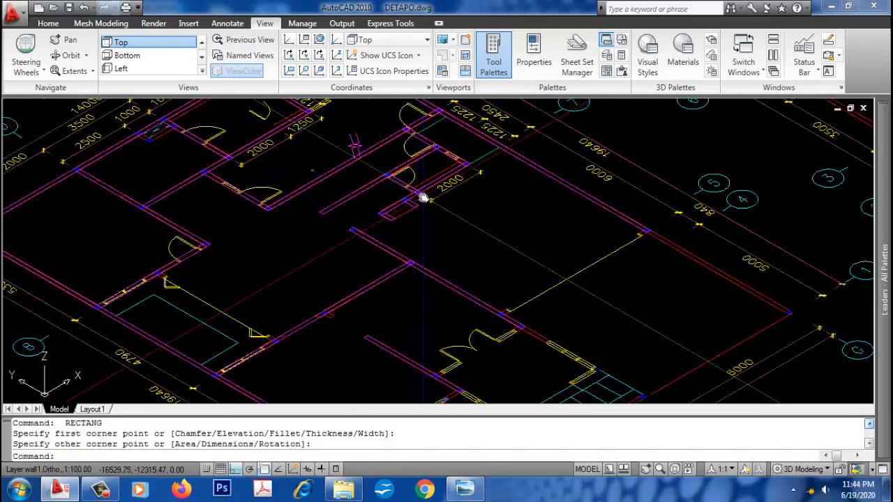
scroll(424, 196, "down", 3)
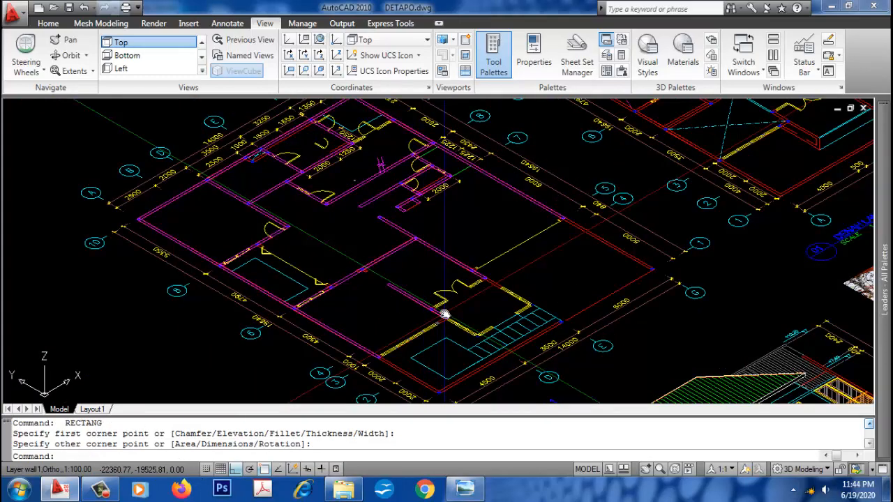
scroll(446, 314, "up", 3)
scroll(444, 313, "down", 4)
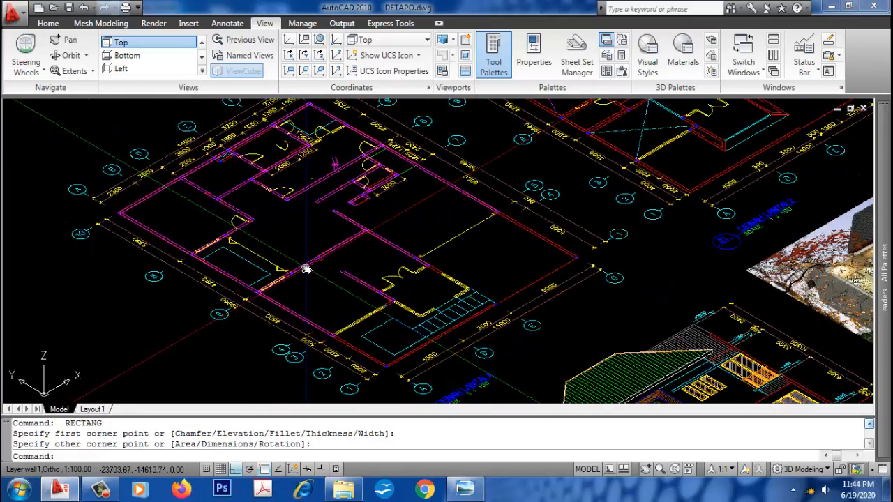
mouse_move(377, 290)
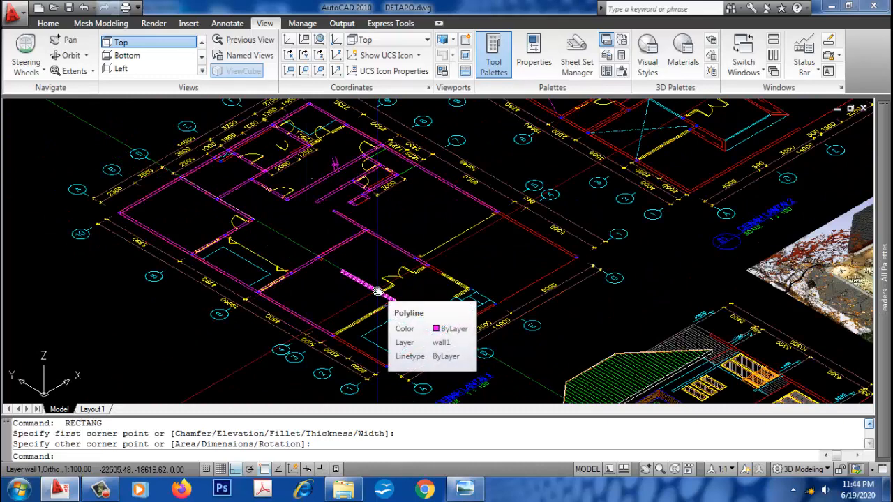
type("lf")
key("Return")
key("Return")
key("Escape")
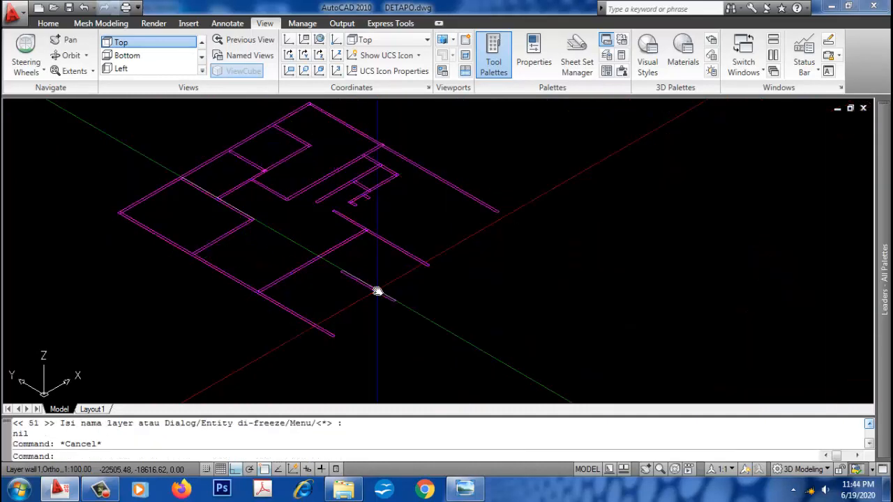
Step: Extrude all the traced ground floor wall rectangles to a height of 4000
type("ext")
key("Return")
type("c")
key("Return")
left_click(79, 291)
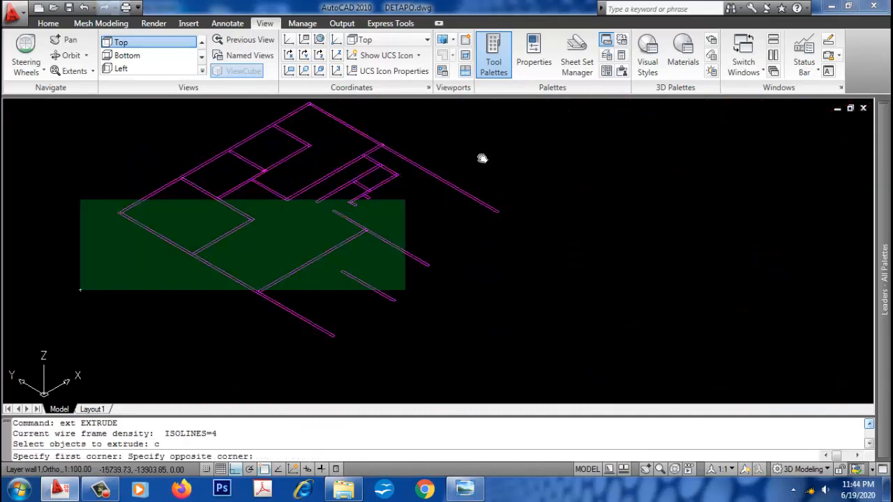
left_click(501, 125)
key("Return")
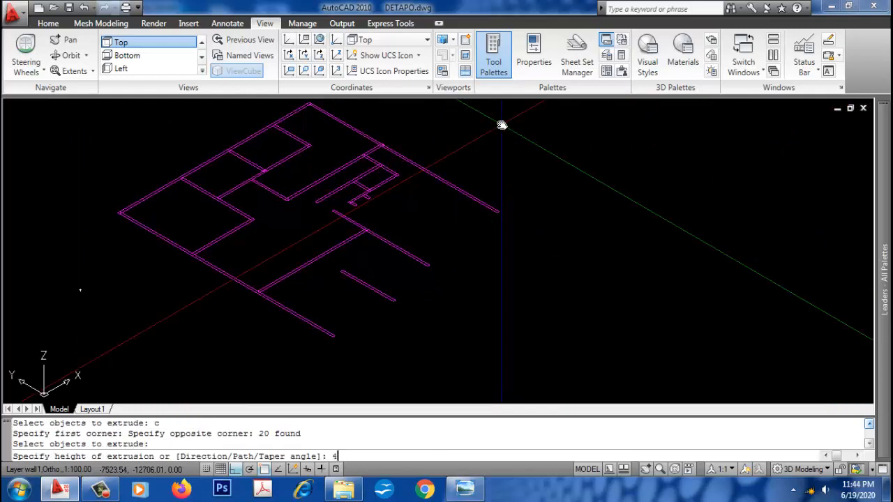
type("4000")
key("Return")
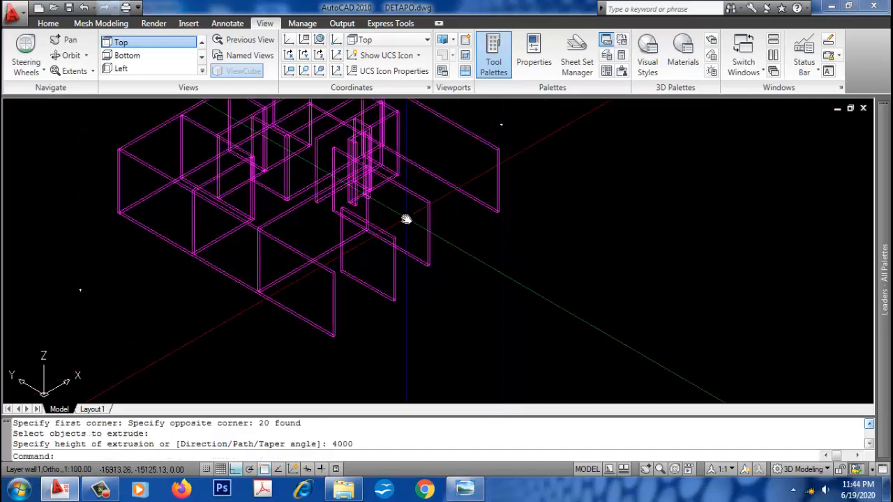
Step: Shade the extruded walls to view them as solid faces
type("shade")
key("Return")
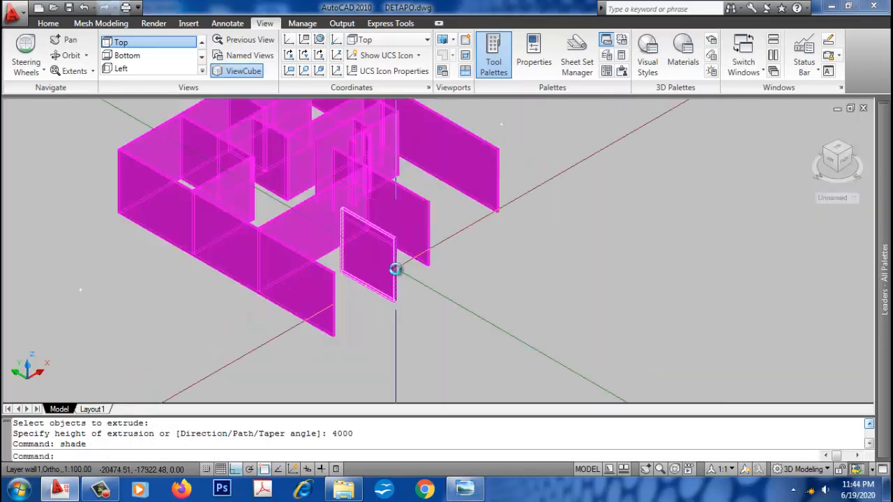
middle_click_drag(394, 270, 475, 313, "shift")
Step: Thaw all frozen layers with the lt command to show the floor plan under the extruded walls
type("lt")
key("Return")
key("Return")
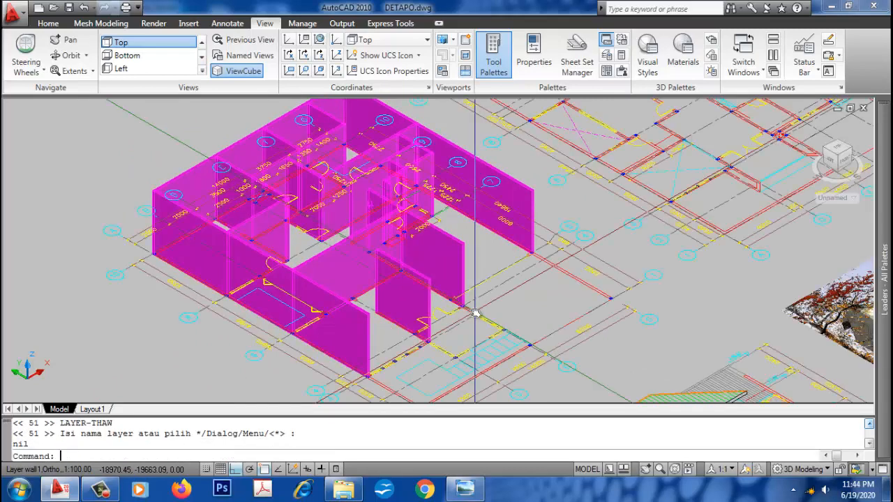
Step: Switch the visual style to Realistic and inspect the extruded walls up close
type("shade")
key("Escape")
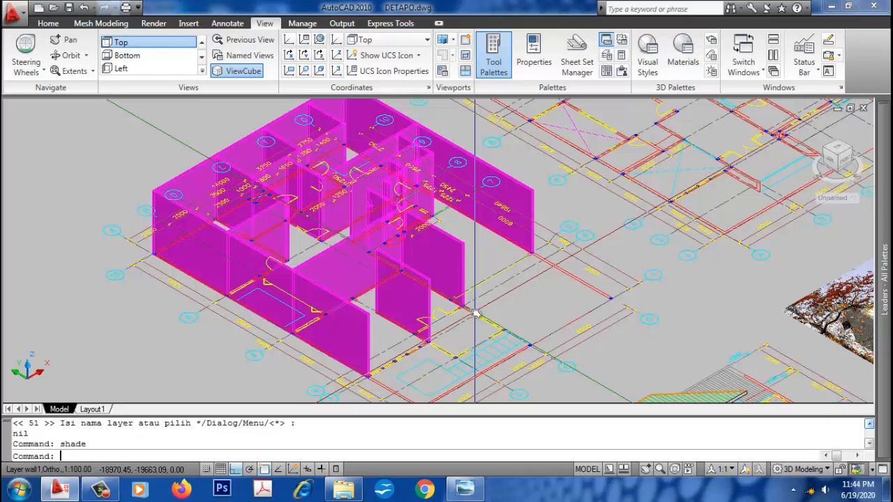
type("sha")
key("Return")
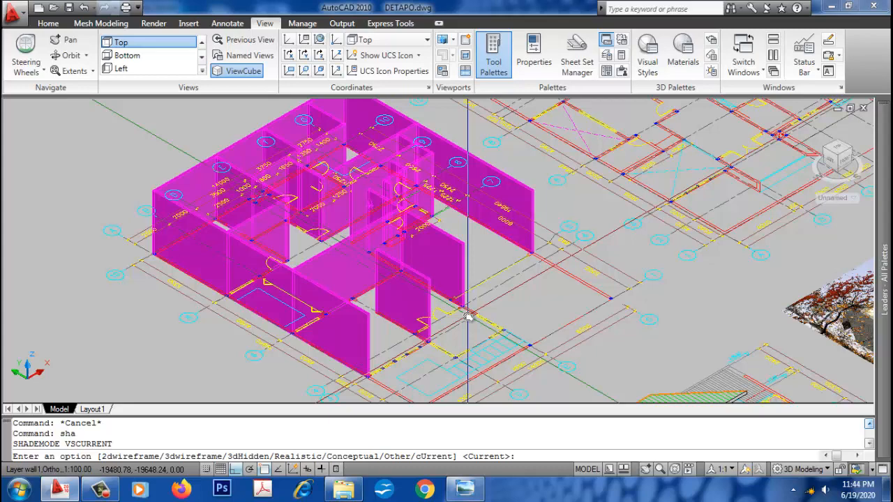
type("r")
key("Return")
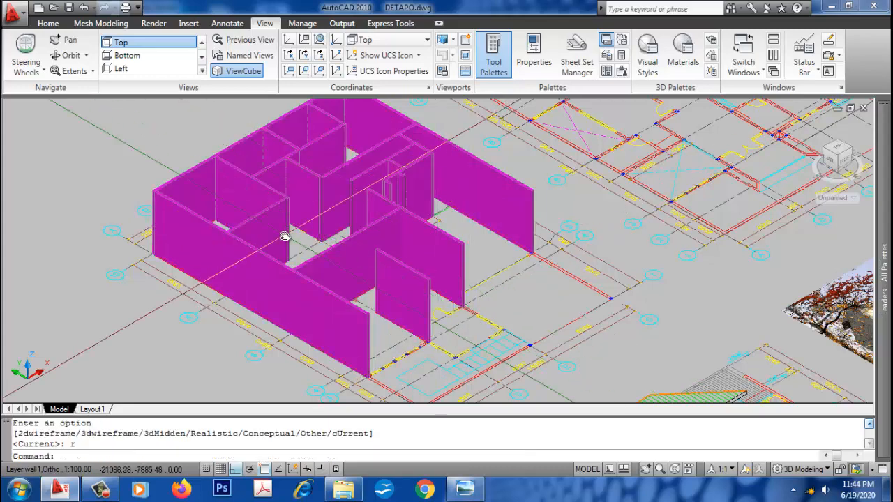
scroll(285, 236, "up", 3)
middle_click_drag(287, 237, 360, 190)
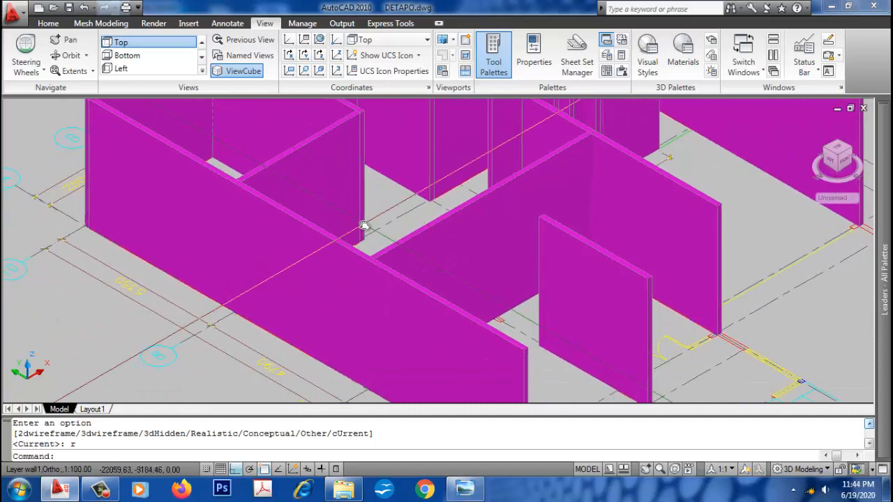
Step: Set the visual style back to 2D wireframe
type("sha")
key("Return")
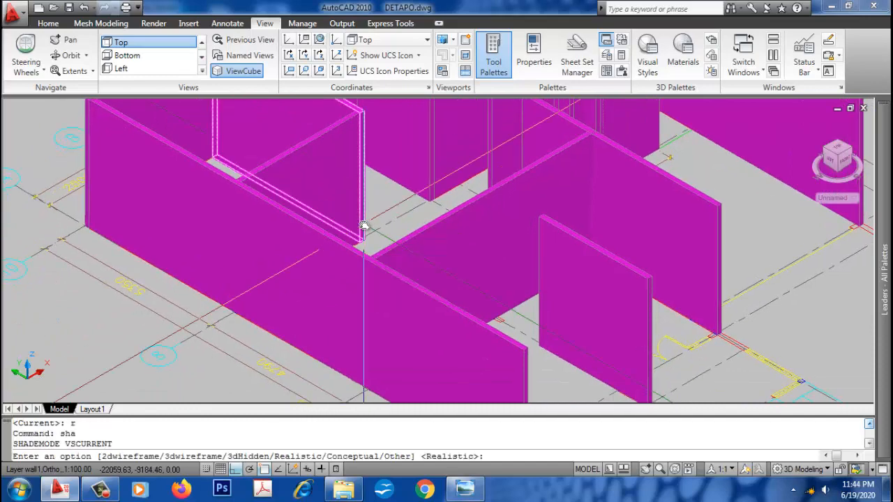
type("2d")
key("Return")
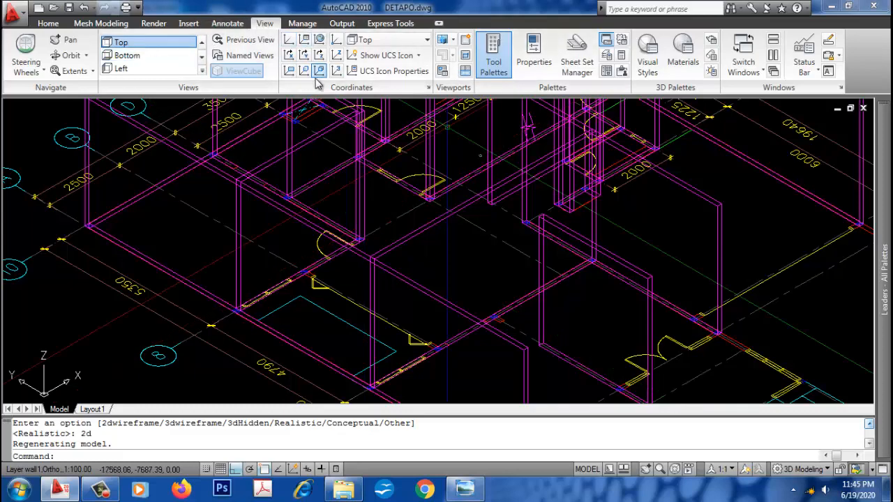
scroll(412, 236, "down", 5)
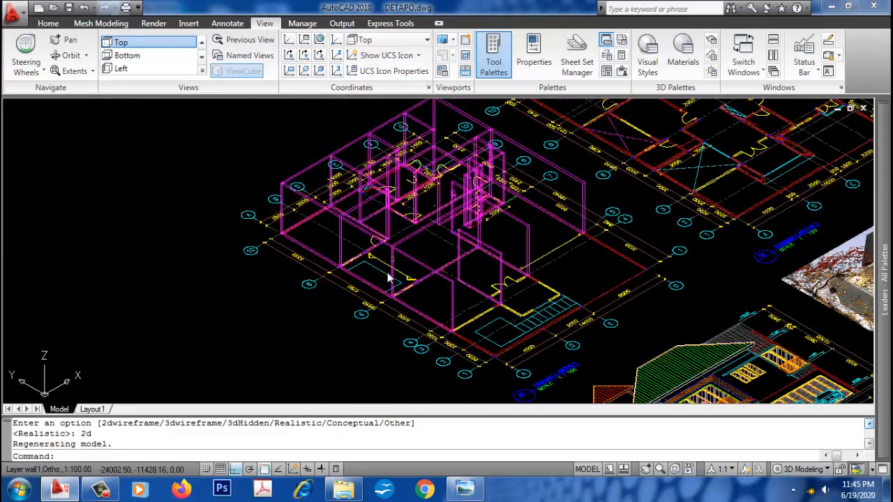
type("e")
key("Return")
key("Escape")
type("a")
key("Return")
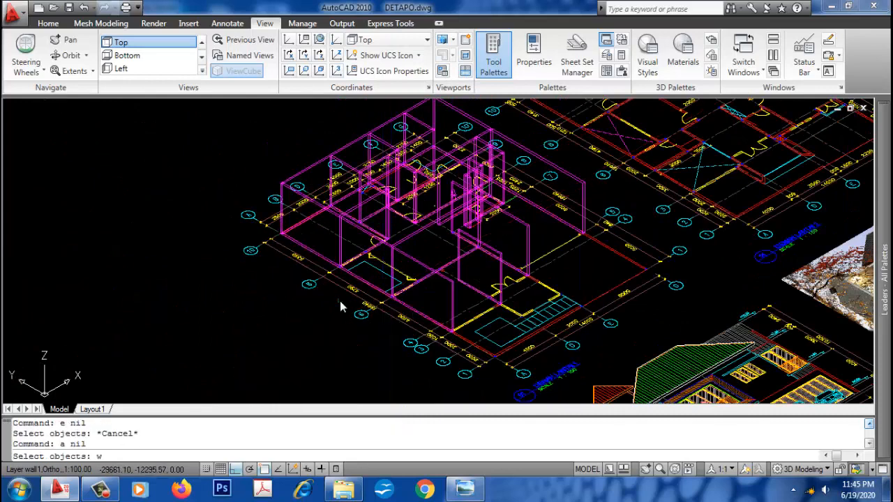
type("w")
key("Return")
left_click(287, 293)
left_click(551, 143)
key("Escape")
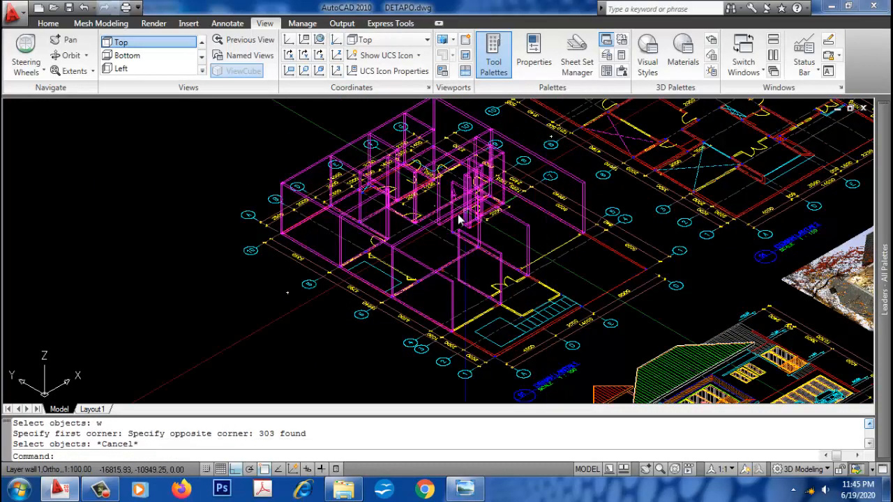
key("Escape")
type("z")
key("Return")
type("w")
key("Return")
left_click(357, 292)
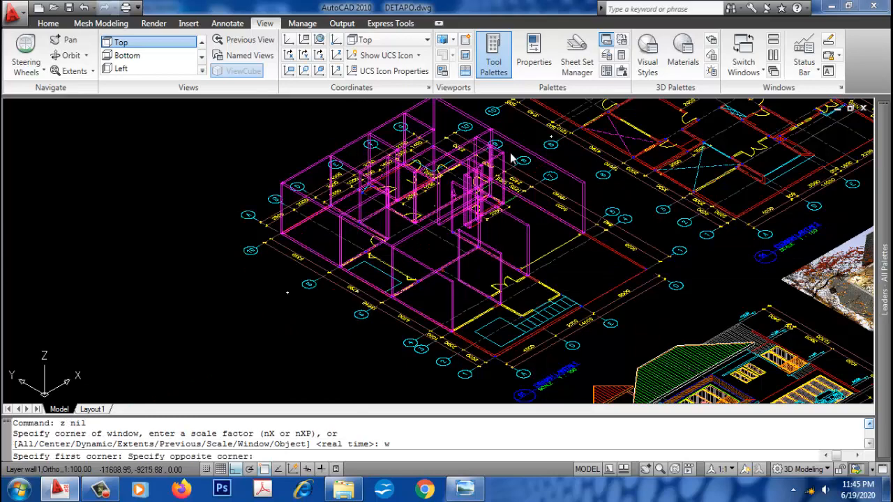
left_click(516, 140)
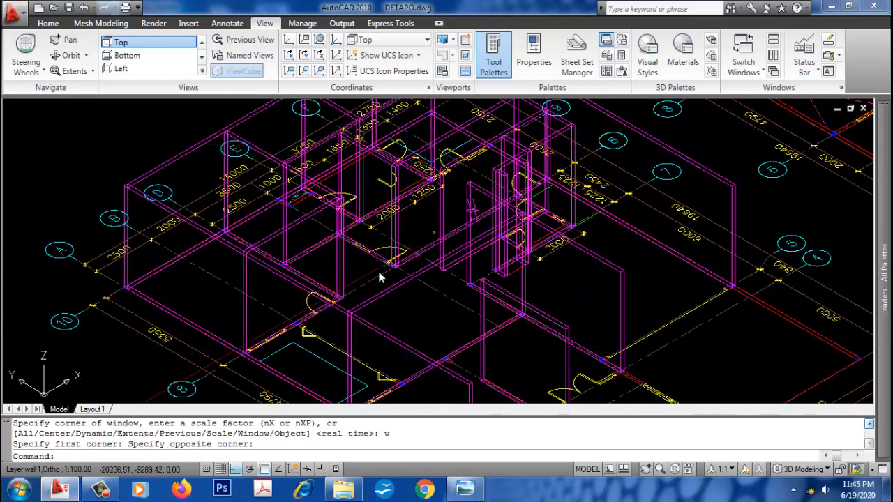
key("Escape")
type("z")
key("Return")
key("Escape")
scroll(328, 262, "up", 2)
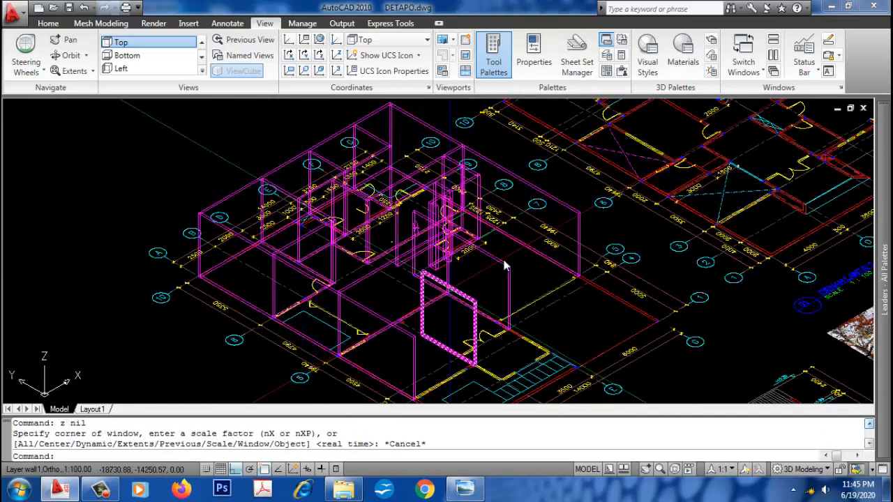
middle_click_drag(623, 224, 532, 173)
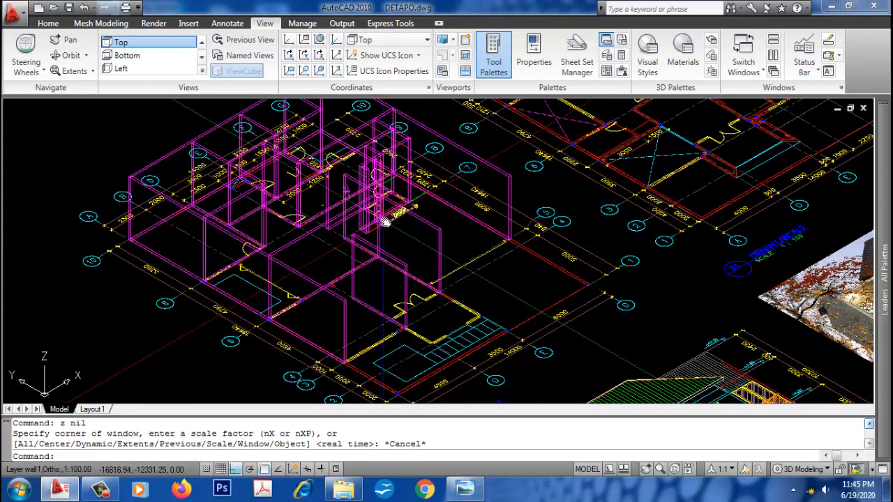
key("Escape")
key("Escape")
type("a")
key("space")
type("w")
key("space")
key("Escape")
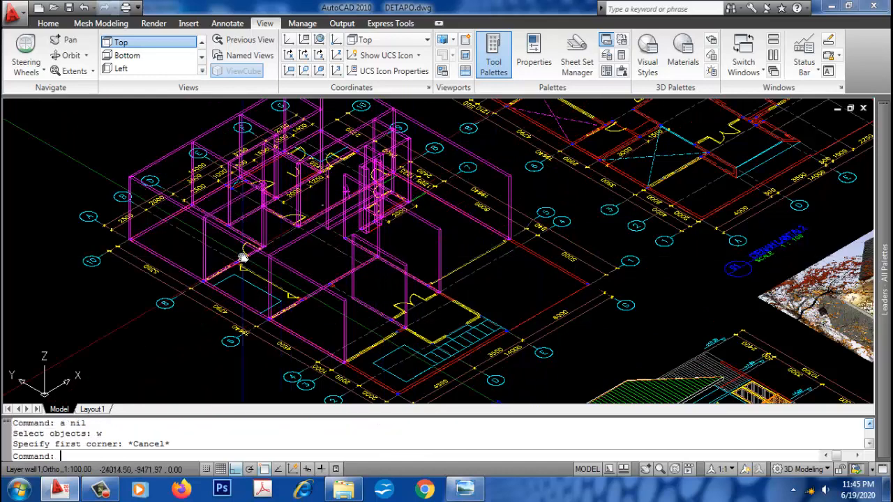
type("a")
key("space")
type("w")
key("space")
left_click(247, 241)
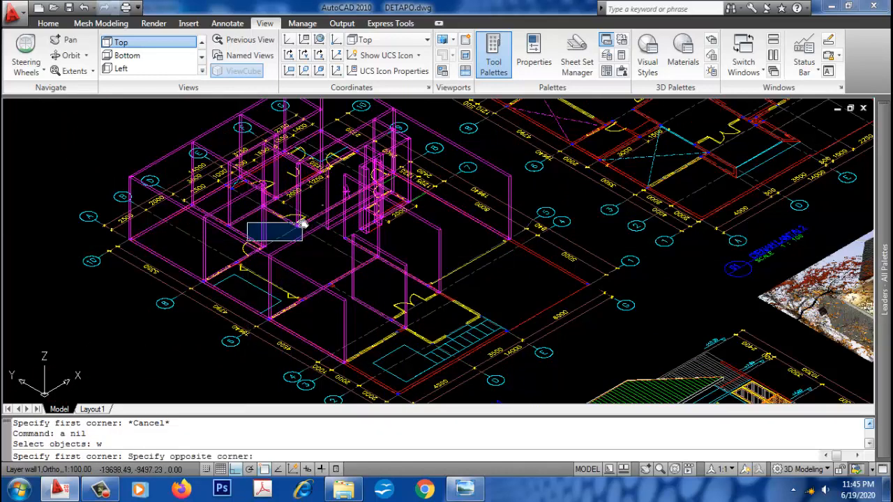
left_click(337, 187)
key("Escape")
key("Escape")
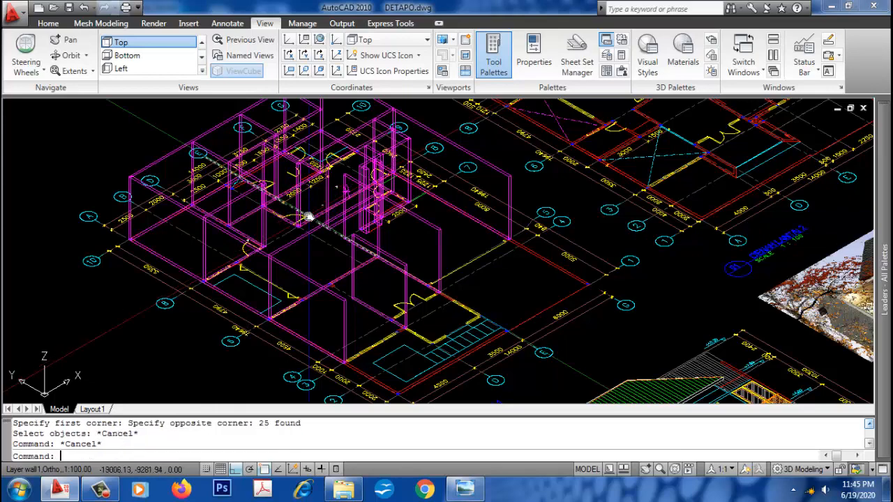
Step: Draw a rectangle from jamb to jamb across the wall thickness at the door opening near the 2000 dimension
type("z")
key("space")
type("w")
key("space")
left_click(267, 235)
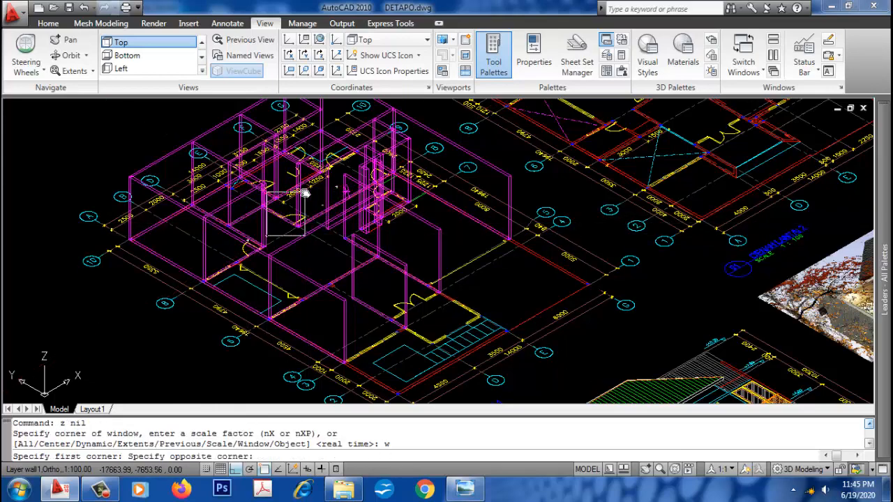
left_click(305, 194)
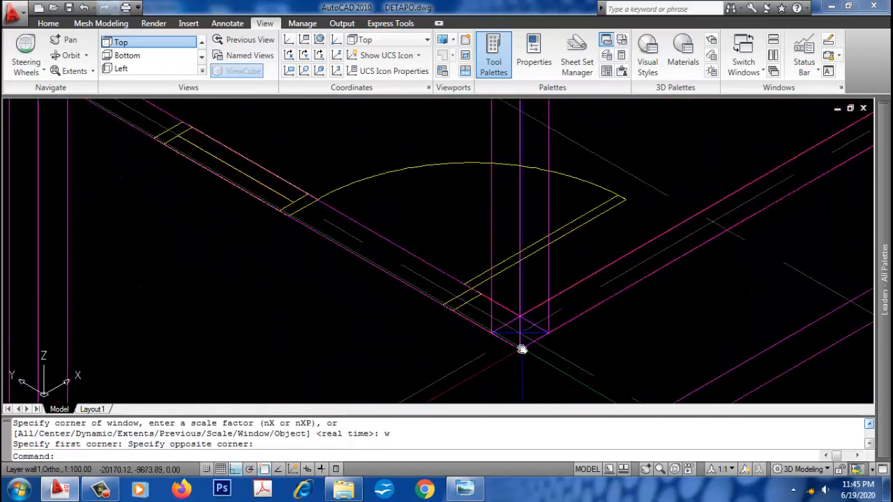
type("rec")
key("space")
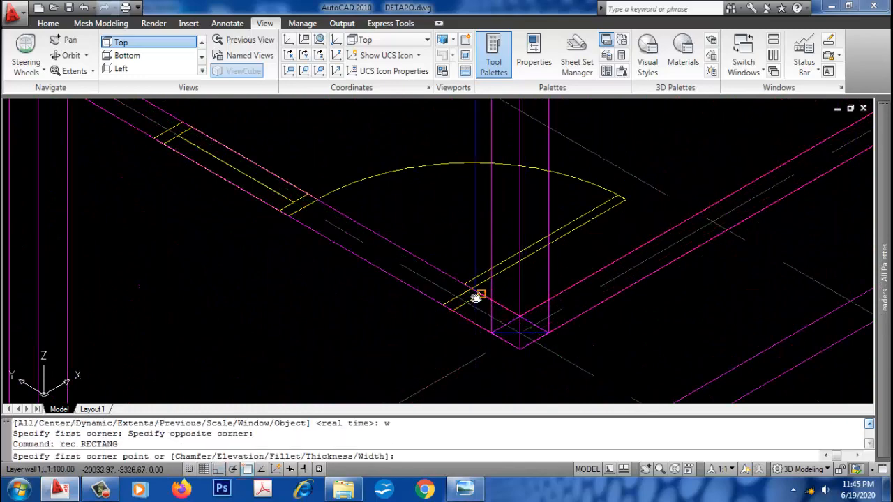
left_click(475, 298)
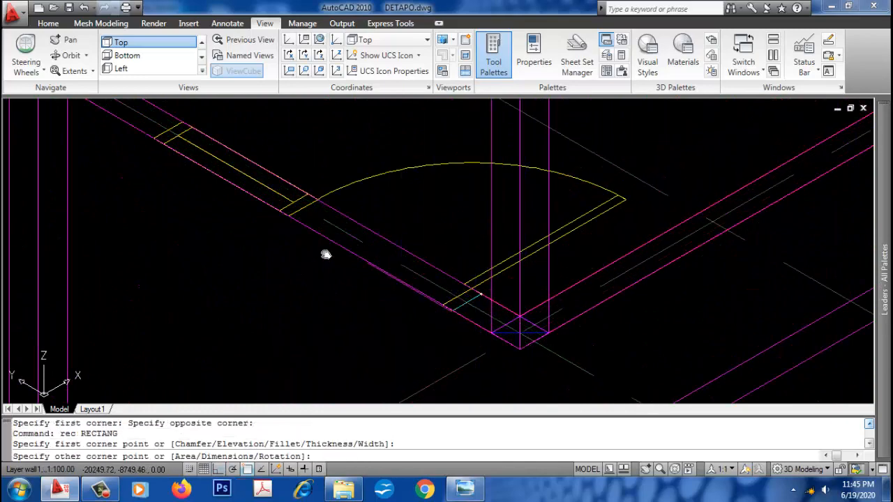
left_click(280, 210)
Step: Extrude the door opening rectangle to a height of 2500
type("ext")
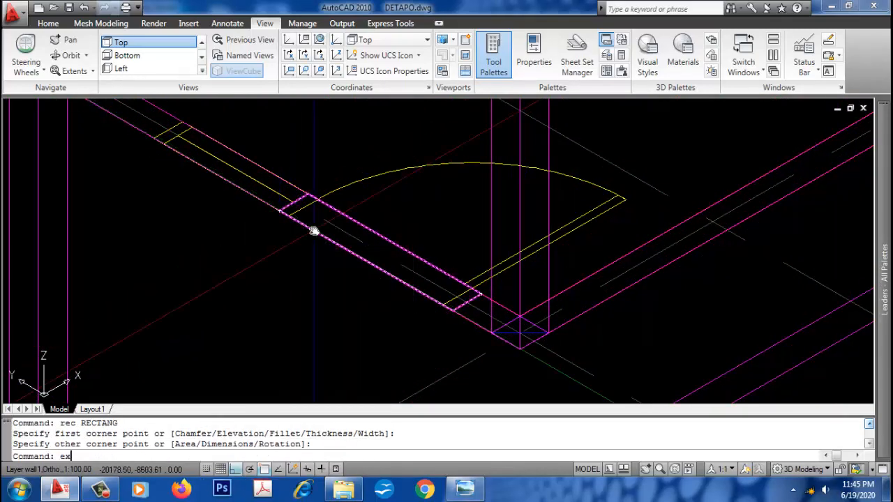
key("space")
left_click(314, 232)
scroll(314, 231, "down", 2)
key("Return")
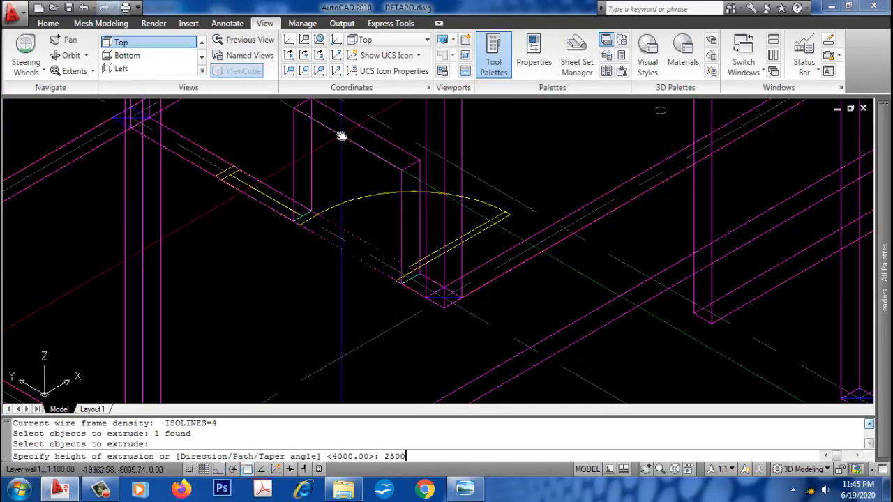
key("Return")
scroll(342, 195, "down", 5)
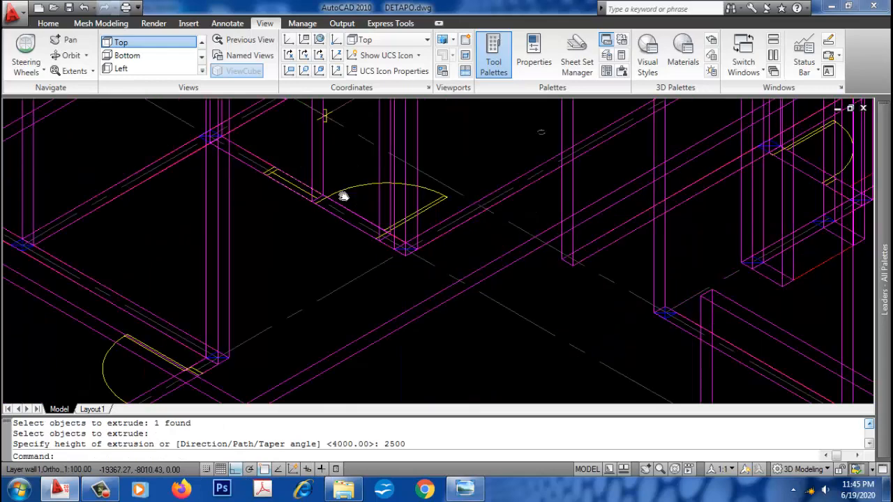
Step: Subtract the extruded door block from the wall solid around it to cut the door opening
scroll(363, 182, "up", 2)
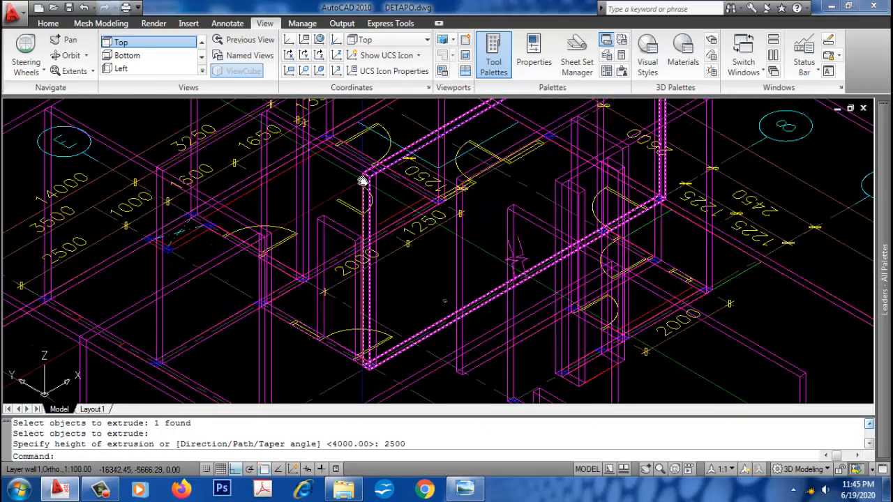
type("su")
key("Return")
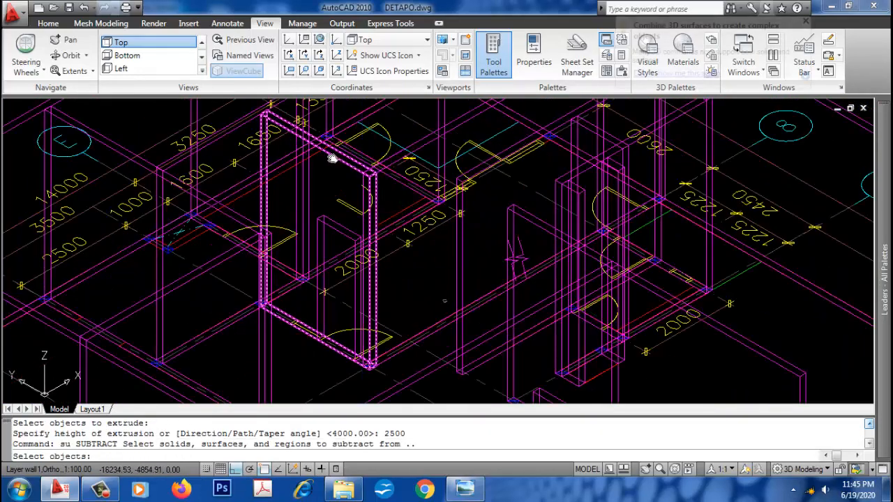
left_click(332, 158)
key("Return")
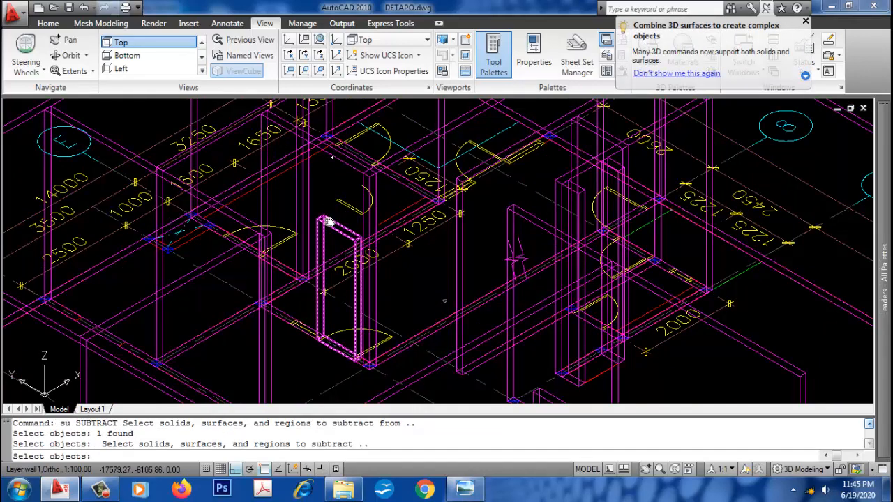
left_click(321, 220)
key("Return")
scroll(335, 326, "up", 2)
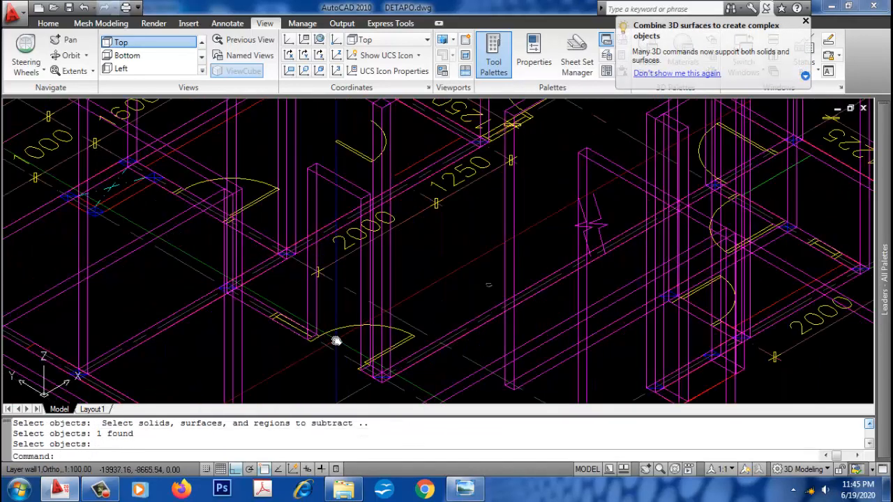
scroll(335, 342, "up", 2)
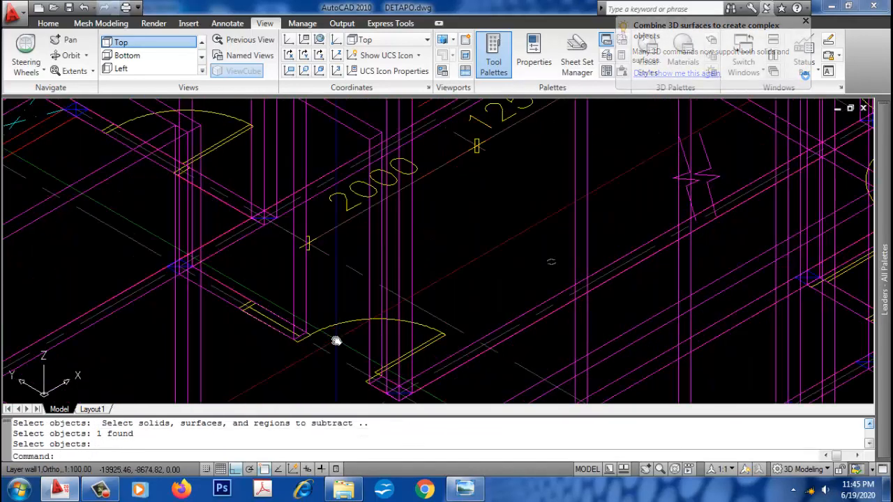
key("Return")
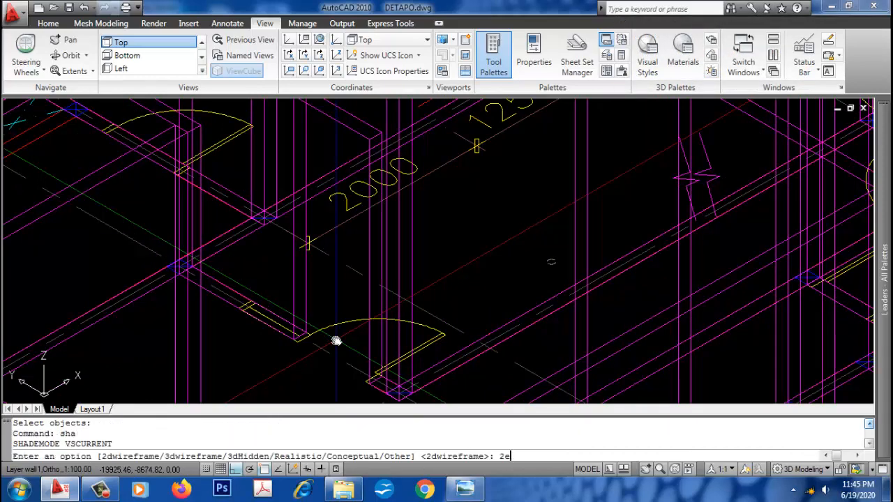
key("Return")
key("Escape")
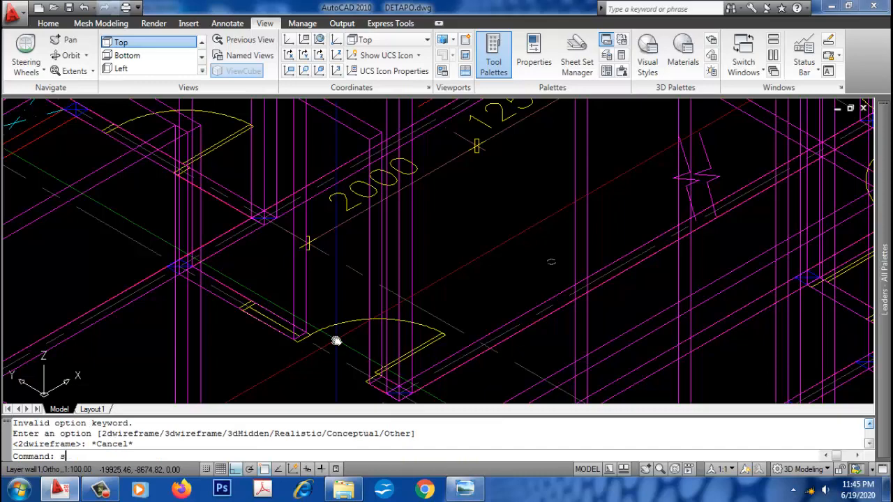
Step: Shade the model to inspect the newly cut door opening and the surrounding walls
type("shade")
key("Return")
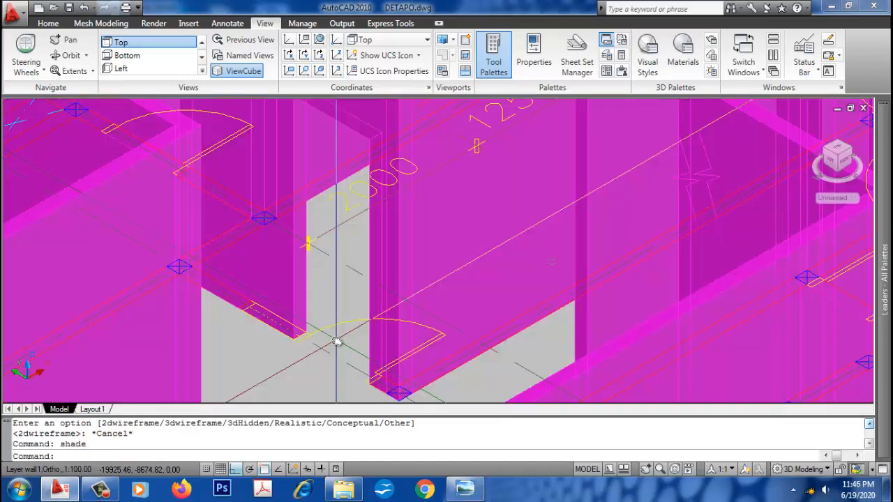
scroll(337, 341, "down", 5)
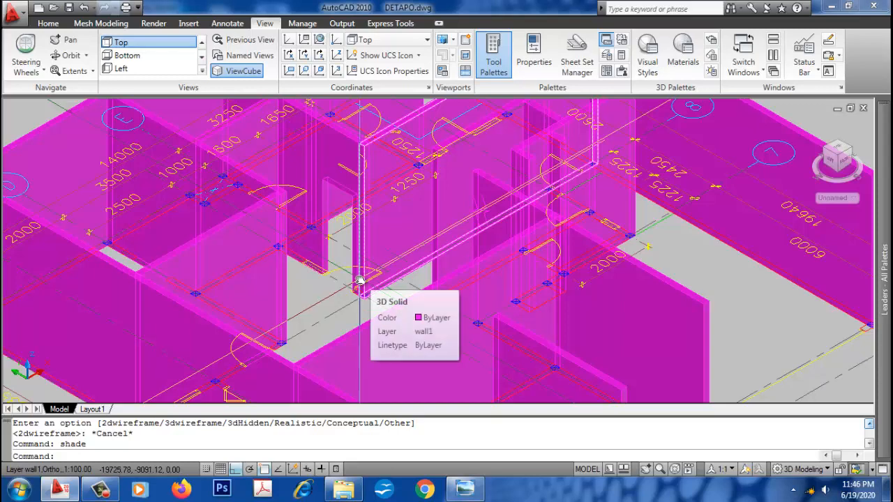
scroll(349, 144, "down", 2)
type("lt")
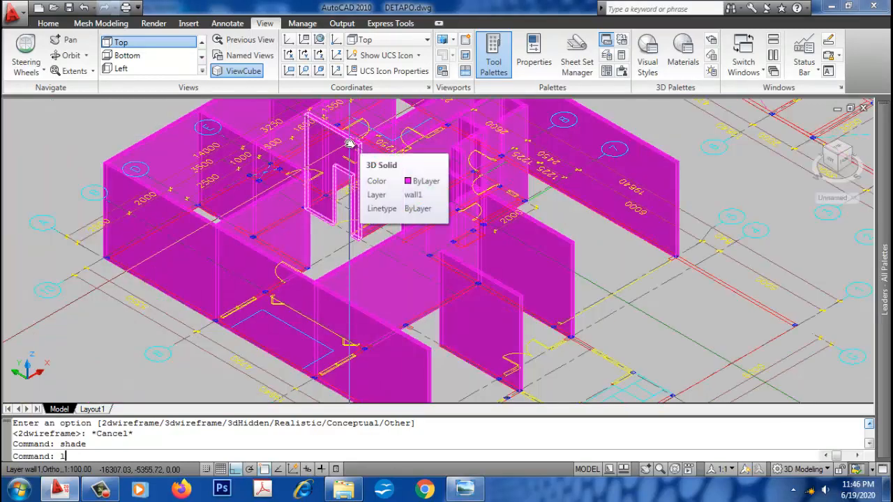
key("Escape")
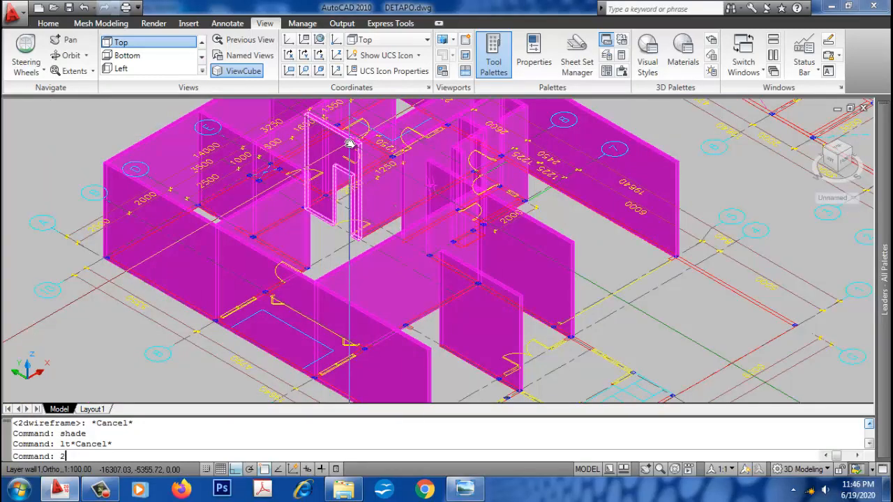
key("F1")
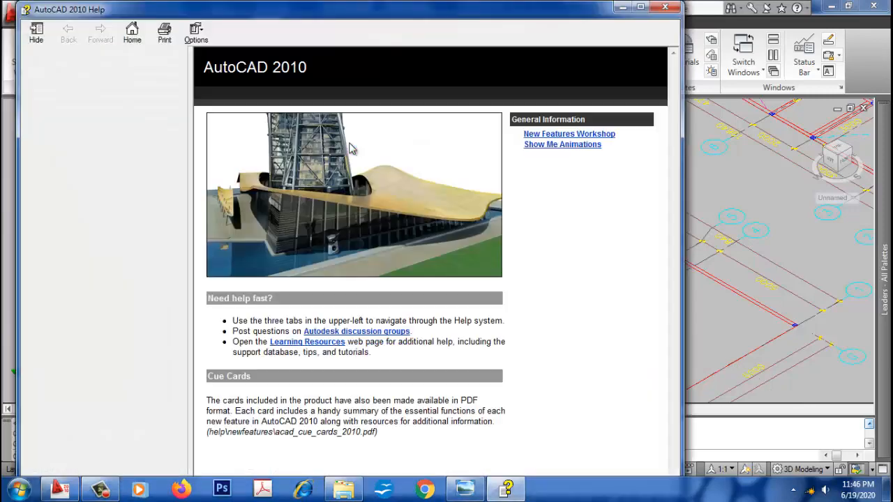
left_click(665, 8)
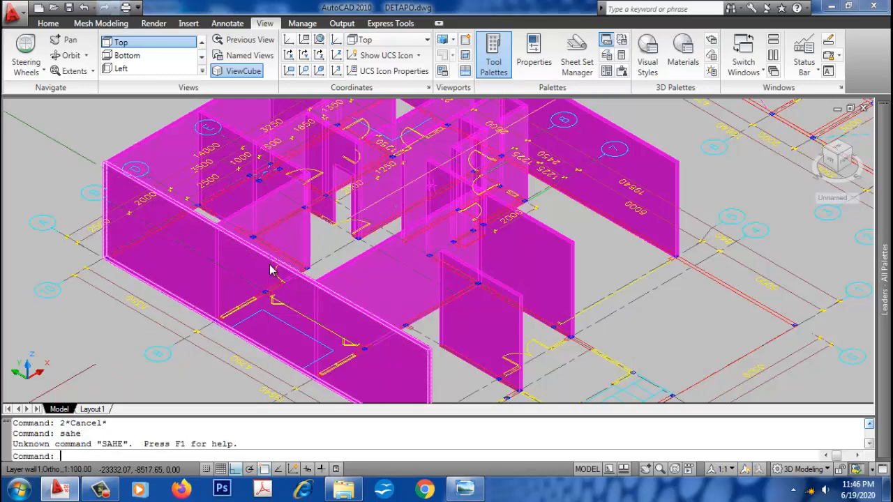
Step: Return the shaded model to the 2D wireframe visual style
key("Escape")
type("sha")
key("Return")
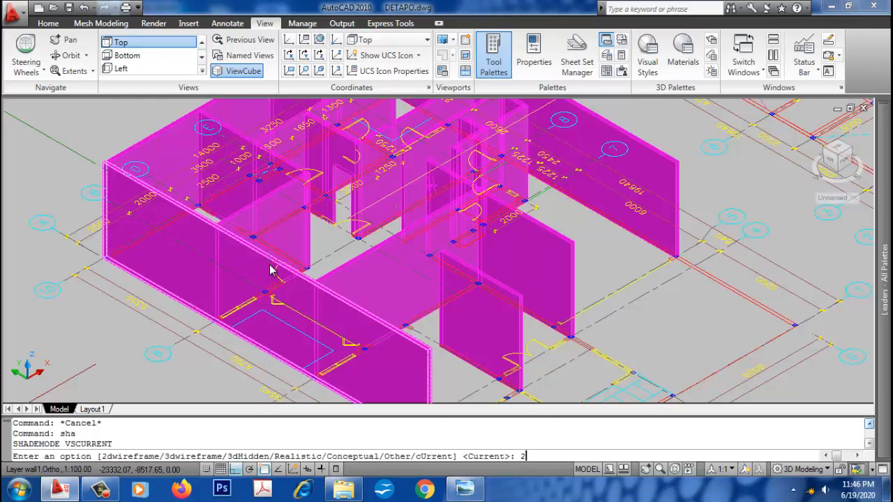
type("2d")
key("Return")
Step: Draw a rectangle from jamb to jamb across the wall thickness at the door opening on gridline 8
scroll(309, 251, "down", 3)
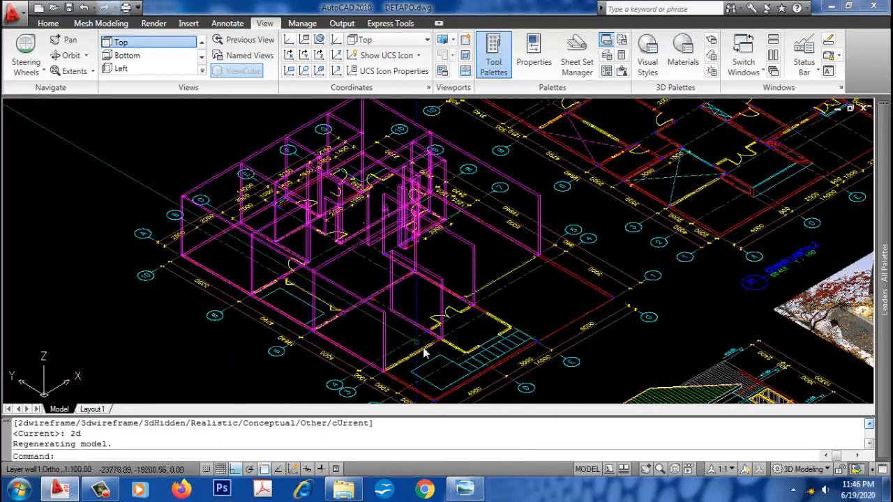
key("Escape")
mouse_move(481, 373)
middle_mouse_down()
mouse_move(462, 299)
mouse_move(454, 296)
mouse_move(389, 378)
middle_mouse_up()
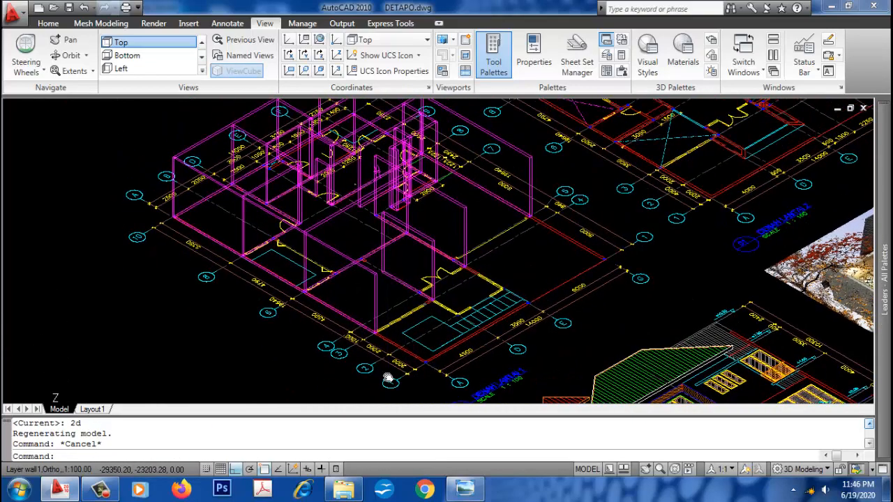
scroll(266, 191, "up", 5)
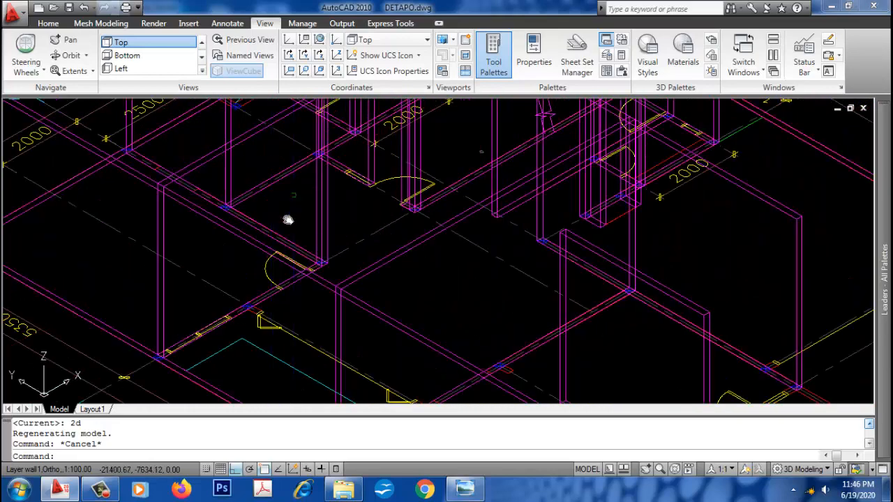
type("z")
key("Return")
type("w")
key("Return")
left_click(203, 326)
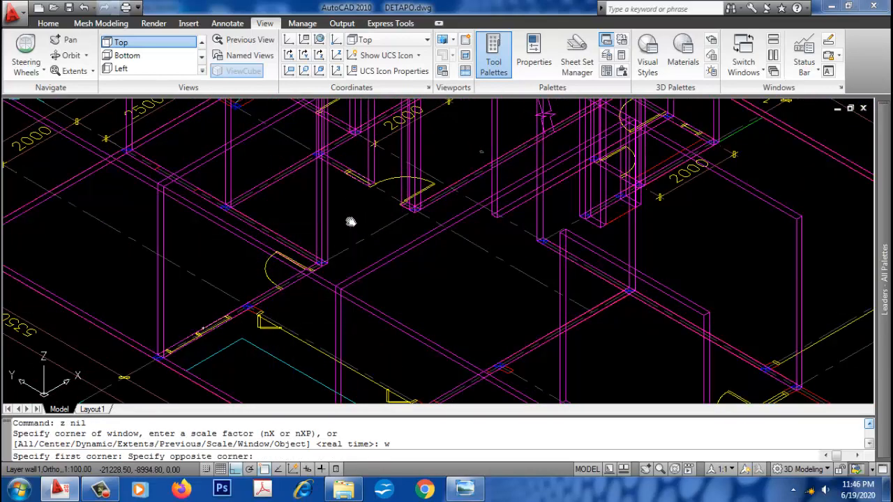
left_click(350, 221)
type("rec")
key("Return")
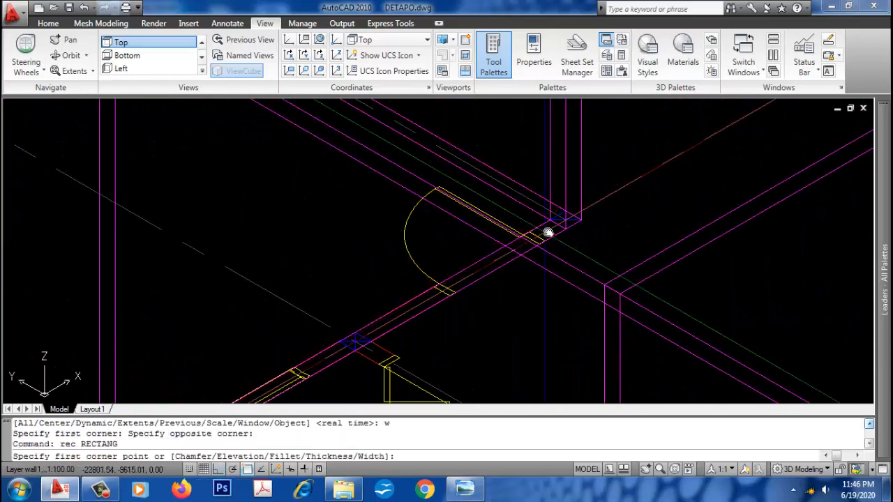
left_click(544, 235)
scroll(484, 265, "up", 2)
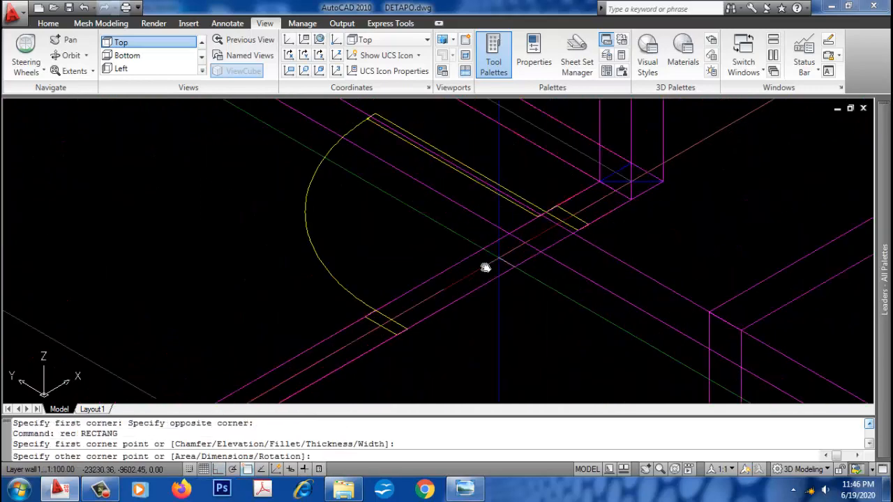
left_click(363, 316)
Step: Extrude the door rectangle on gridline 8 to a height of 2500
scroll(373, 319, "down", 3)
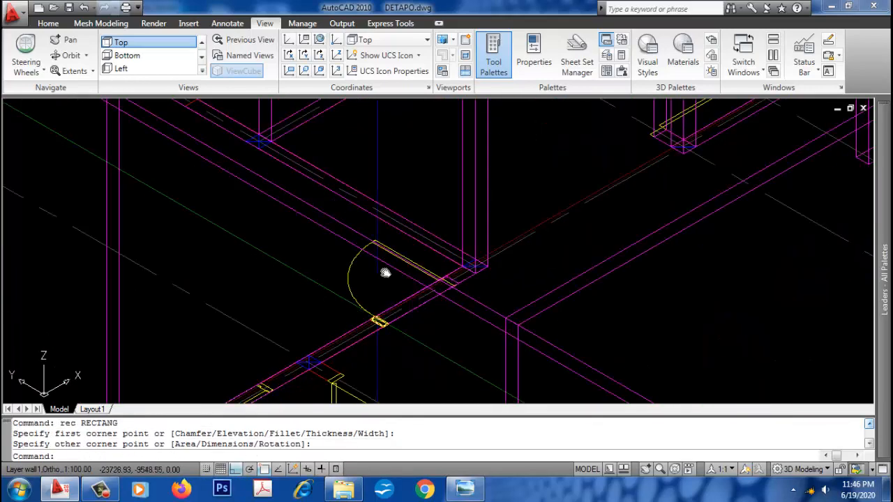
scroll(386, 272, "down", 3)
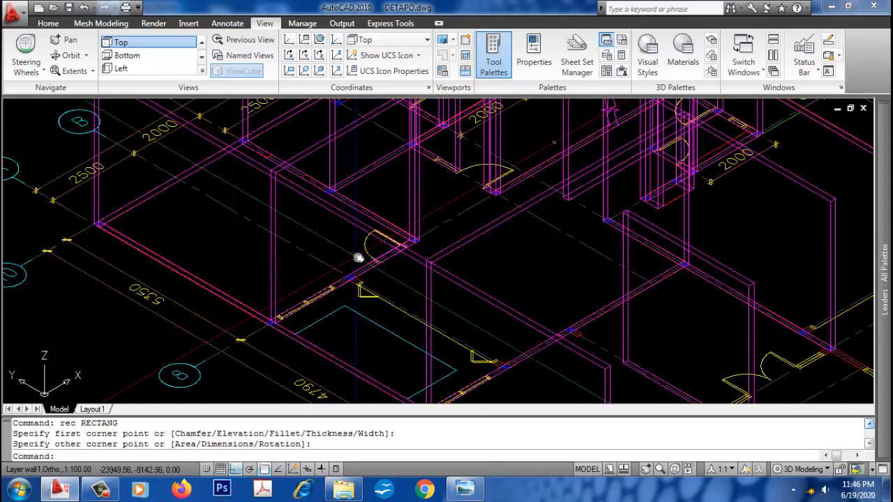
key("Escape")
scroll(358, 258, "up", 2)
type("ext")
key("Return")
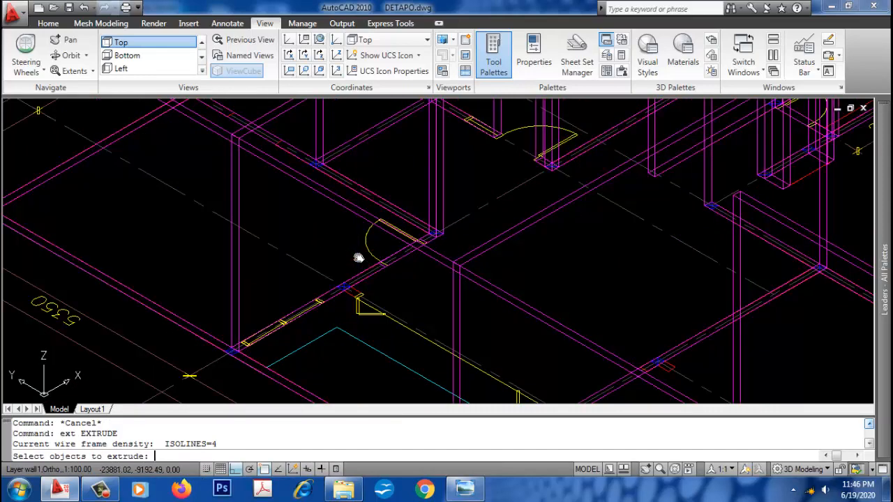
left_click(386, 260)
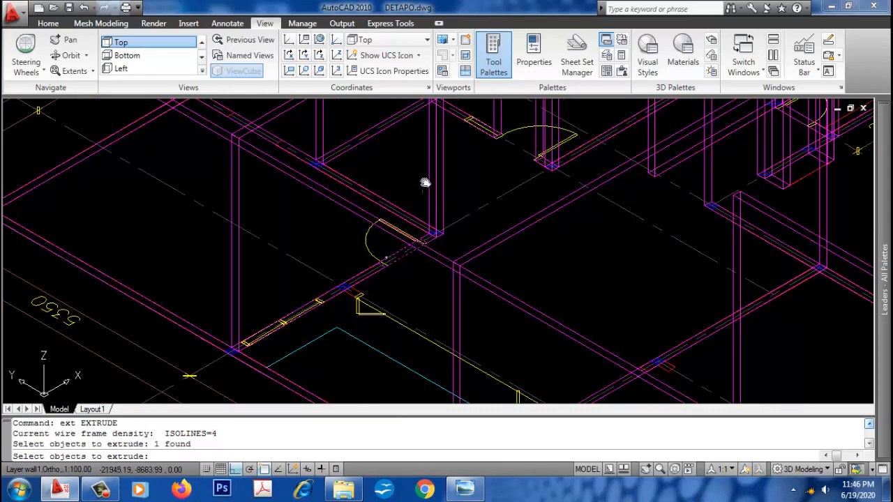
key("Return")
type("250")
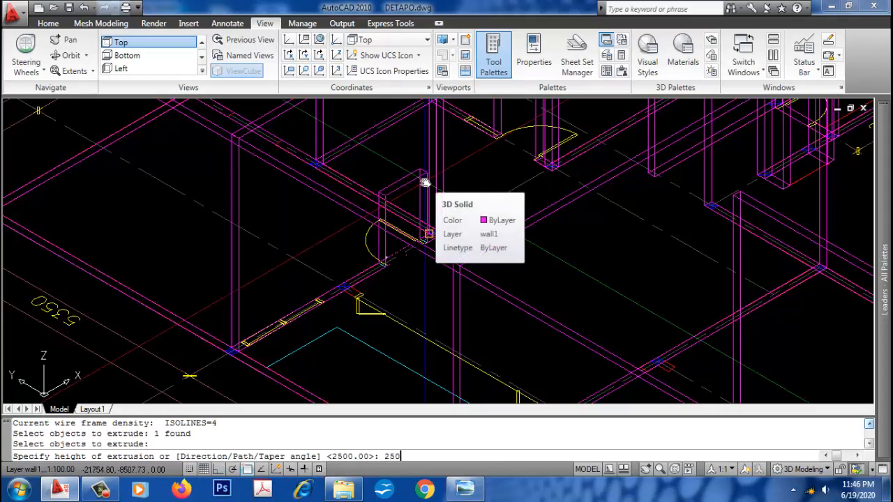
type("0")
key("Return")
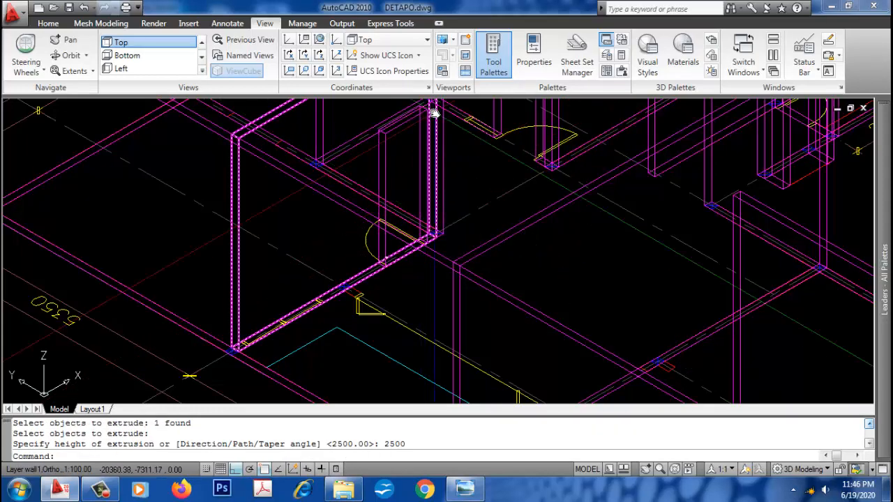
Step: Subtract the extruded door block from the gridline 8 wall solid to cut the door opening
scroll(436, 125, "up", 2)
middle_click_drag(436, 130, 432, 242)
type("su")
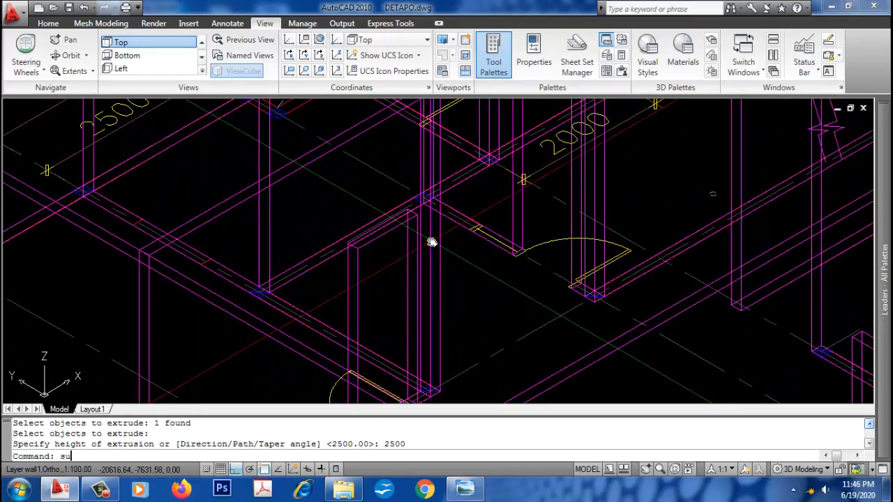
key("Return")
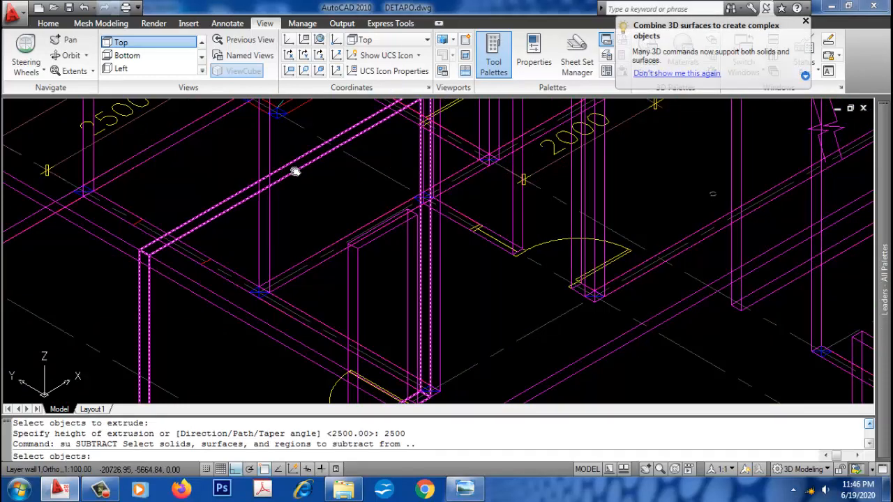
left_click(295, 171)
key("Return")
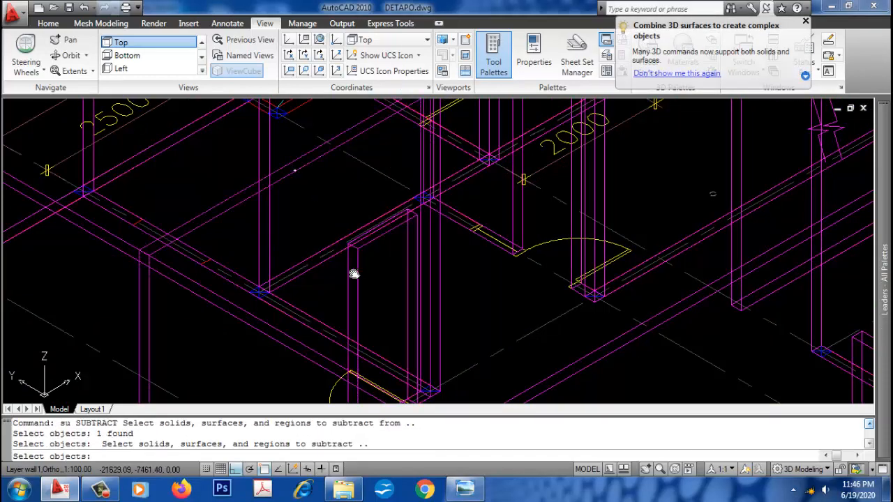
left_click(353, 272)
key("Return")
scroll(445, 260, "down", 2)
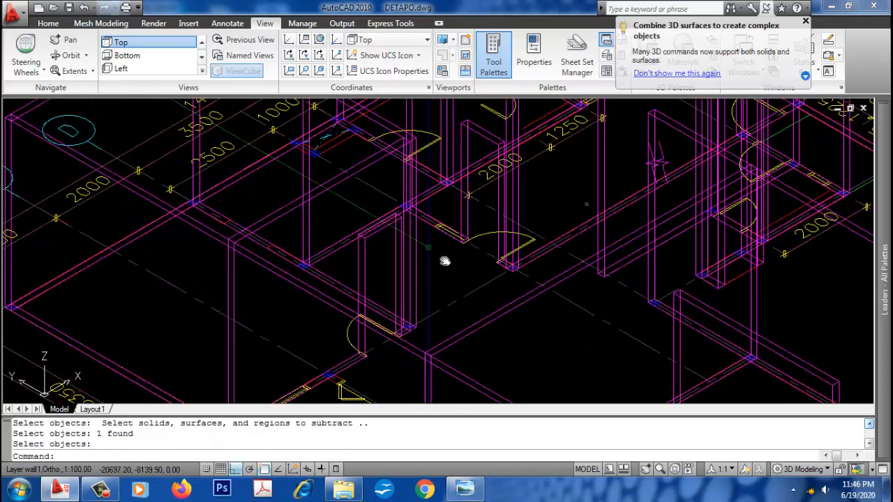
Step: Switch to the SE Isometric view and frame the ground floor walls around the gridline 8 door opening
left_click(201, 75)
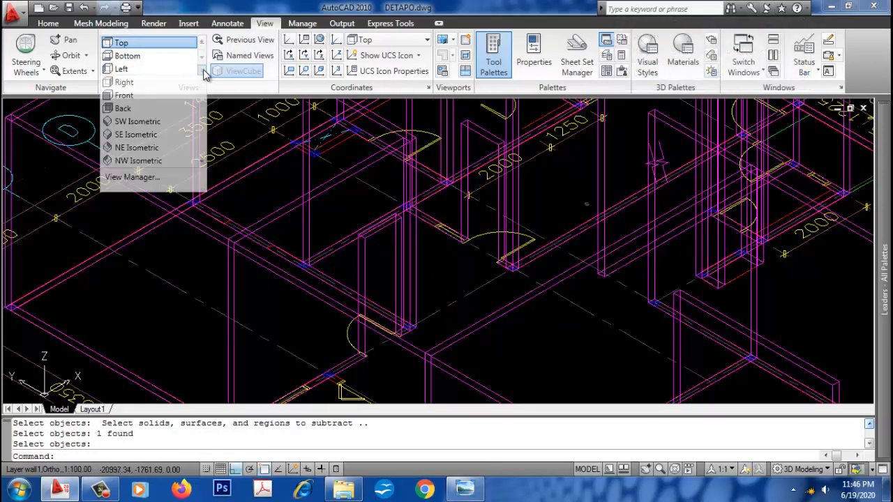
left_click(168, 136)
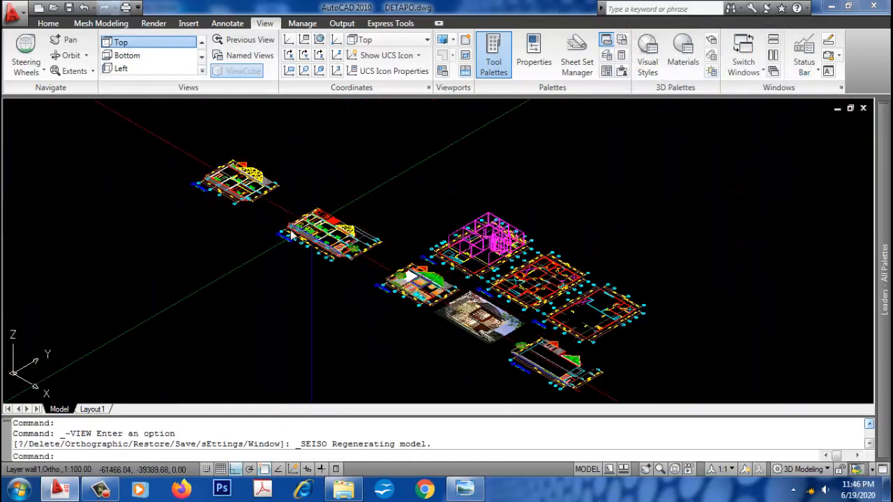
type("v")
key("space")
left_click(443, 275)
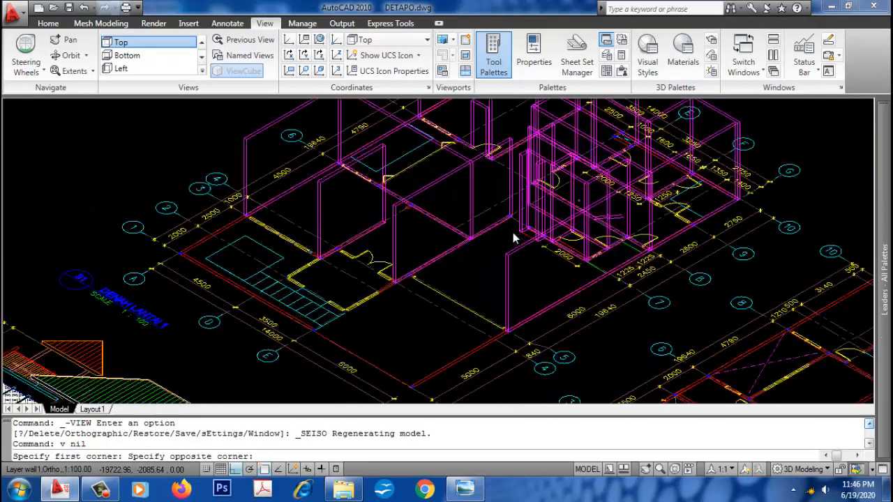
middle_click_drag(514, 237, 494, 177)
scroll(494, 177, "up", 2)
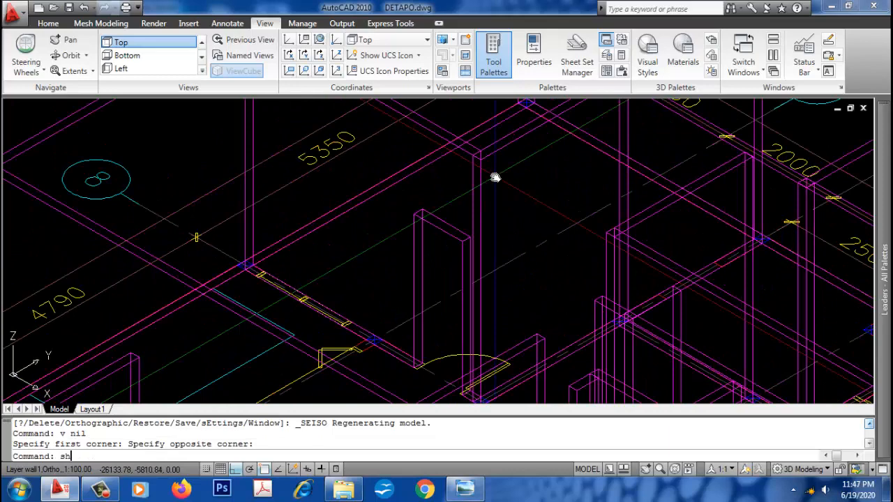
Step: Set the visual style to 3D wireframe and look closely at the gridline 8 door opening
type("sha")
key("space")
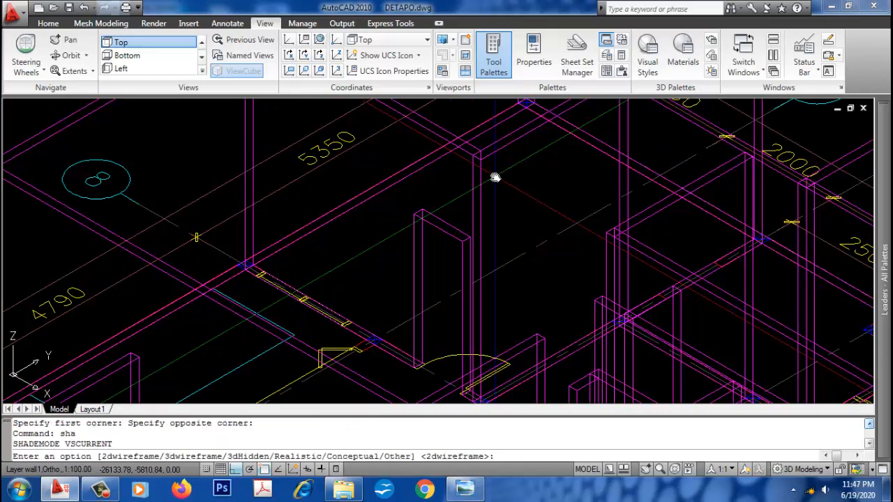
type("3")
key("Return")
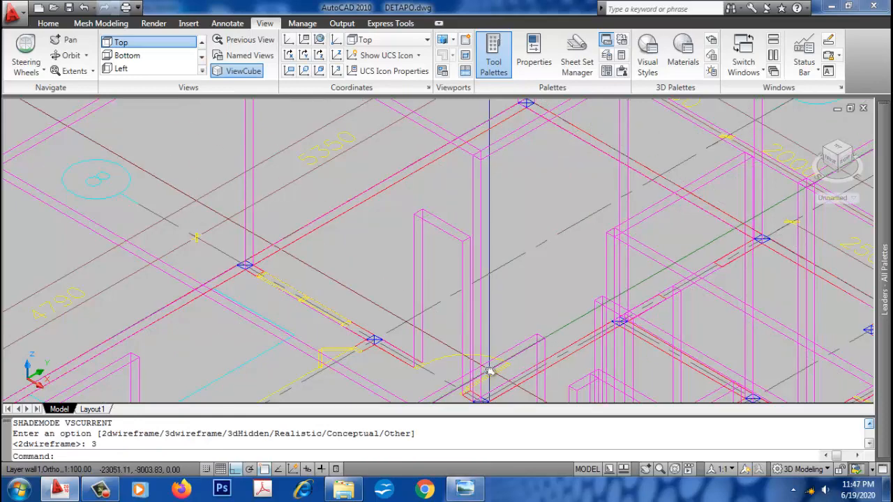
scroll(488, 369, "up", 2)
scroll(459, 316, "up", 2)
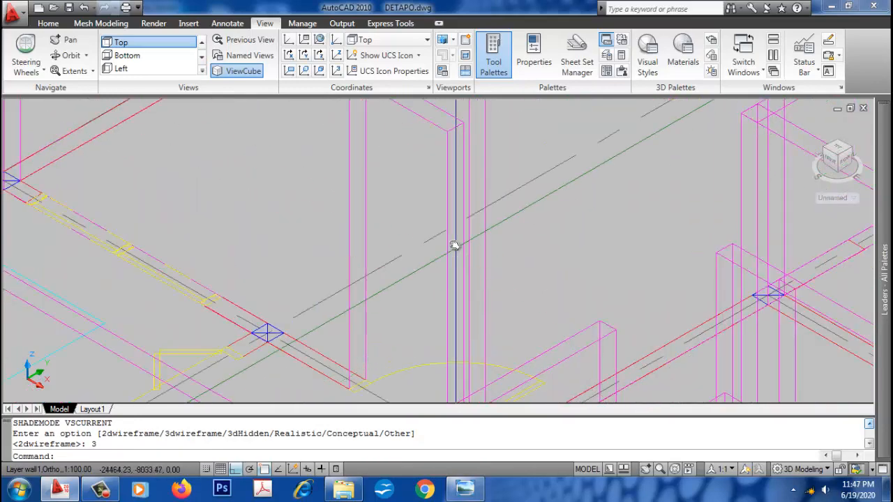
Step: Set the visual style to Realistic and inspect the door opening cut in the gridline 8 wall
scroll(454, 244, "down", 3)
type("sha")
key("Return")
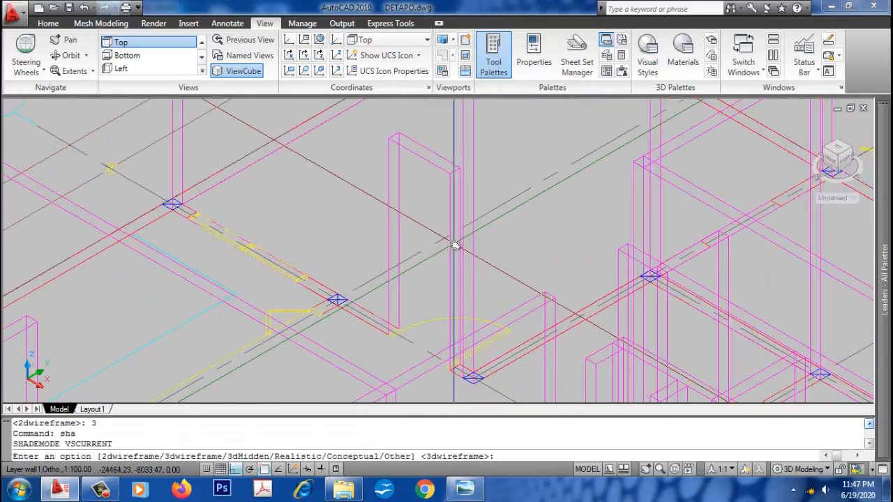
type("r")
key("Return")
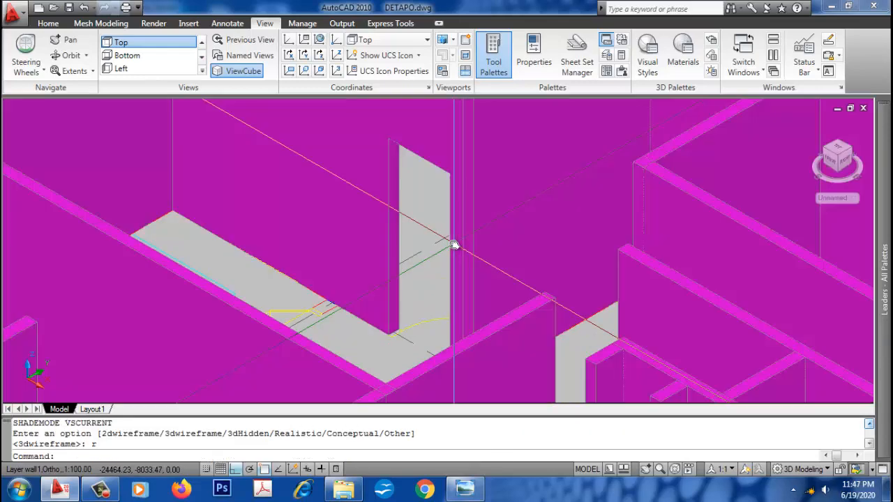
scroll(448, 245, "down", 5)
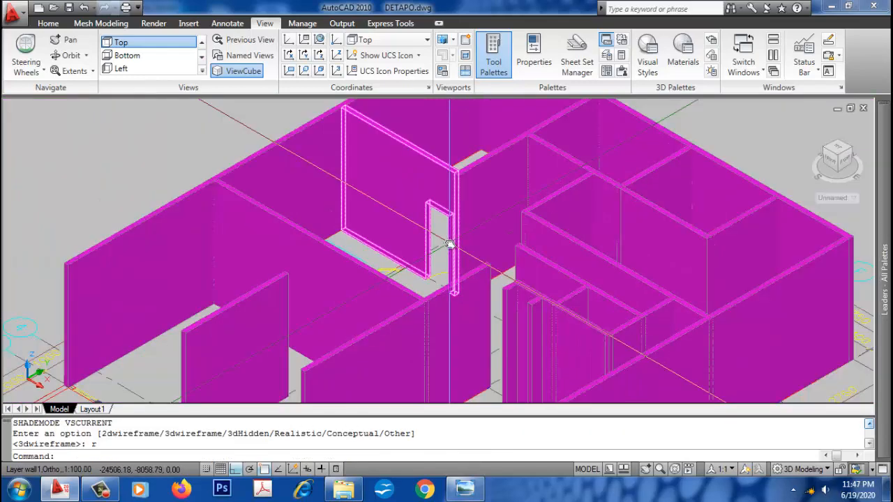
scroll(448, 244, "up", 3)
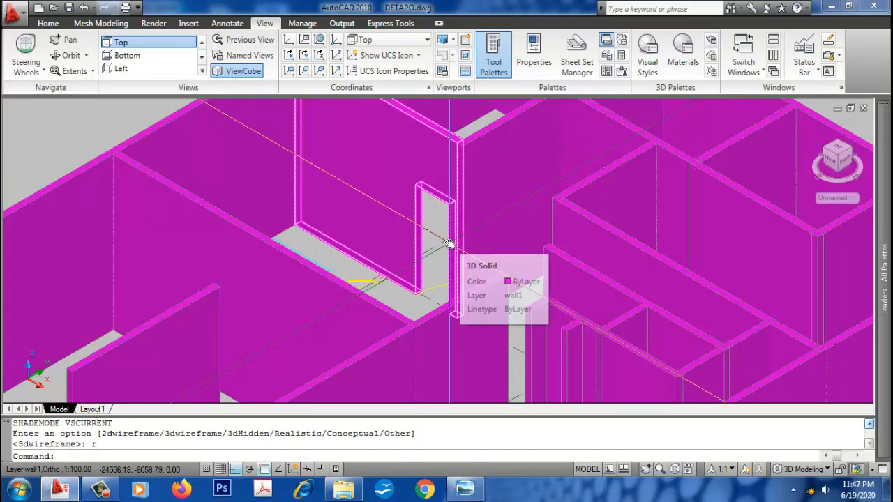
Step: Set the visual style to 2D wireframe
type("sg")
key("Escape")
type("sha")
key("Return")
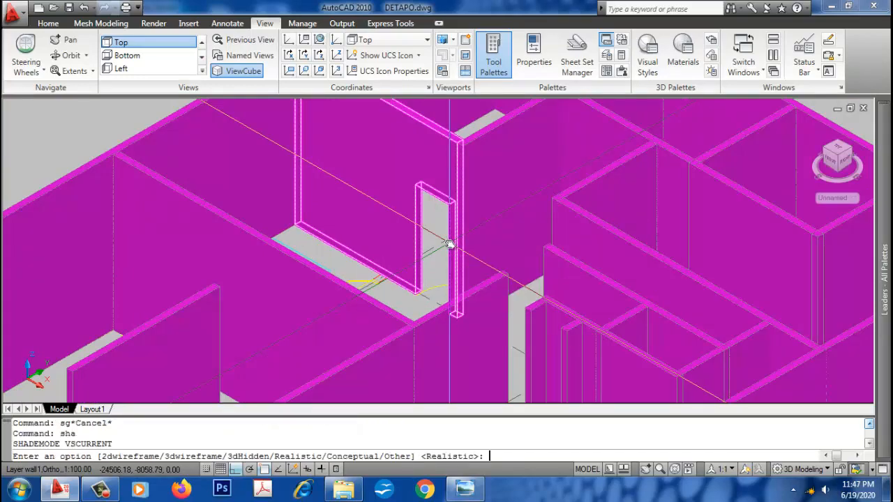
type("2d")
key("Return")
key("Escape")
Step: Draw a rectangle over the window symbol in the gridline 8 wall, from one outer frame corner to the diagonally opposite one
type("z")
key("Return")
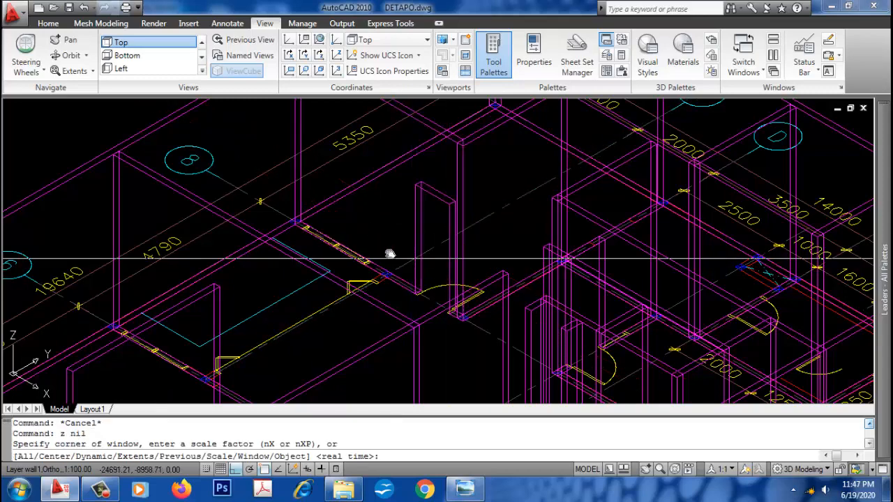
type("w")
key("Return")
left_click(259, 269)
left_click(428, 211)
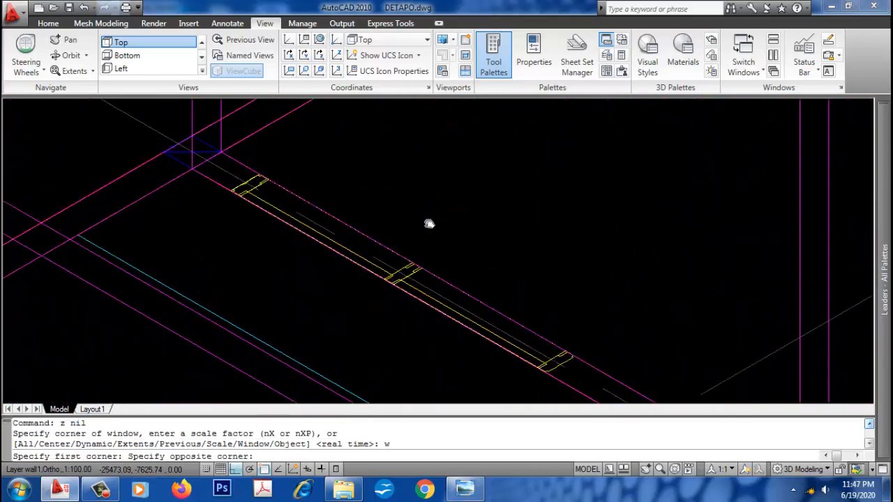
type("re")
key("Escape")
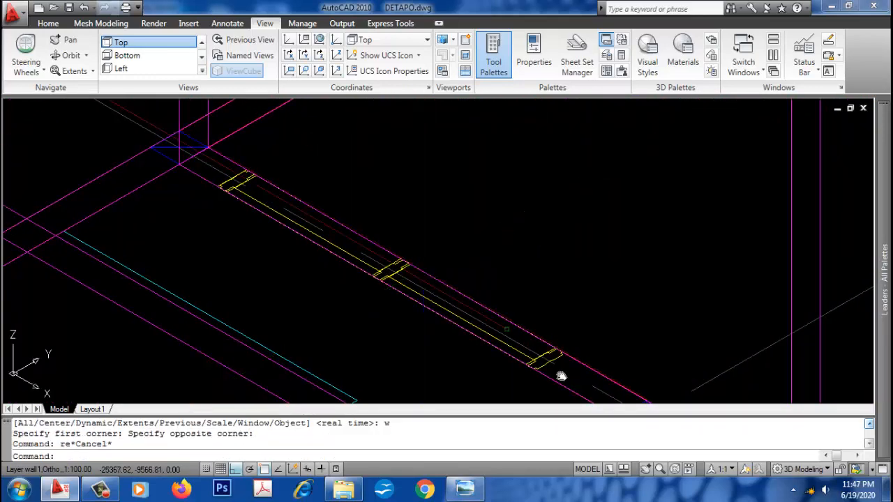
scroll(562, 376, "up", 3)
type("re")
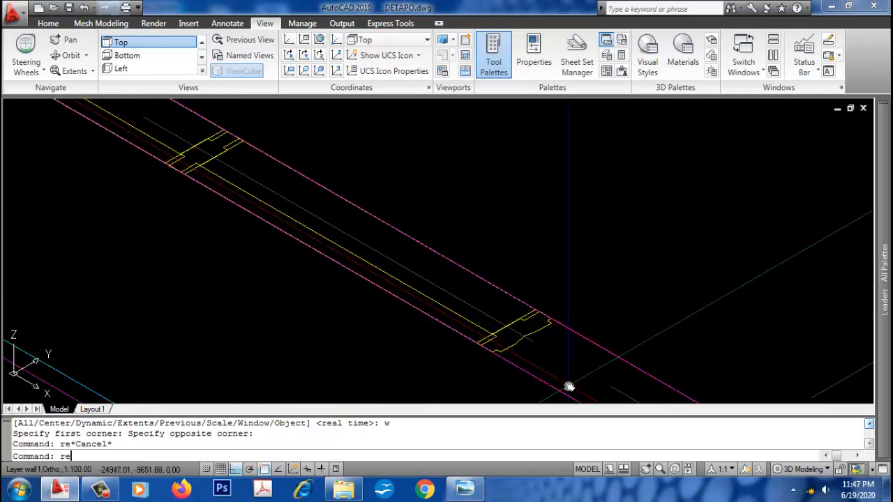
type("c")
key("Return")
left_click(550, 319)
scroll(403, 261, "down", 2)
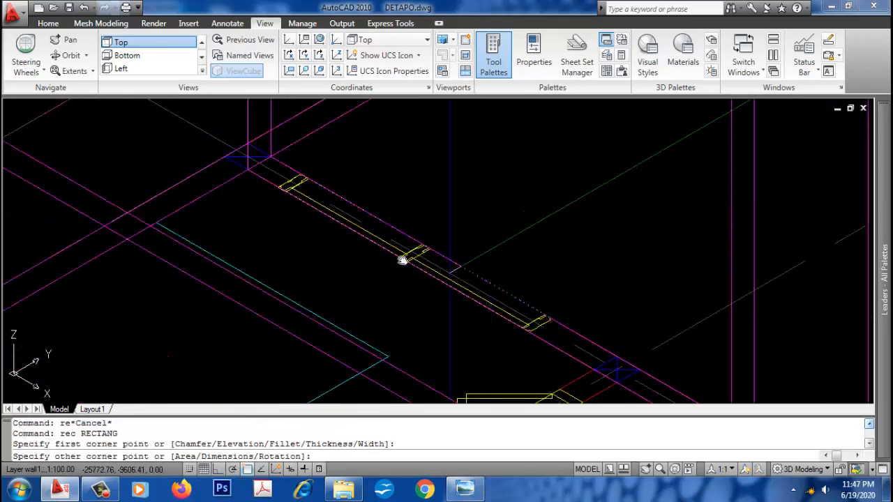
scroll(263, 200, "up", 6)
left_click(323, 148)
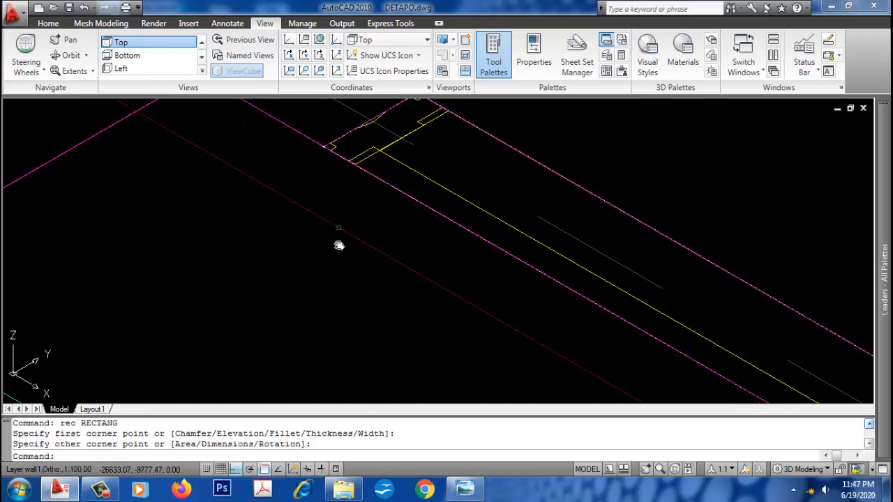
Step: Move the window rectangle 1000 straight up along the Z axis with Ortho to raise it to sill height
scroll(338, 246, "down", 2)
key("Escape")
type("m")
key("Return")
left_click(344, 201)
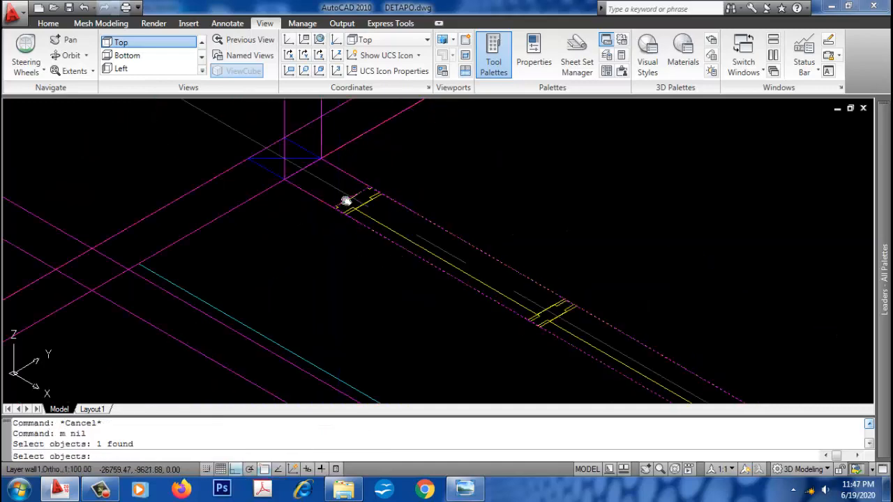
scroll(425, 295, "down", 2)
key("Return")
left_click(427, 294)
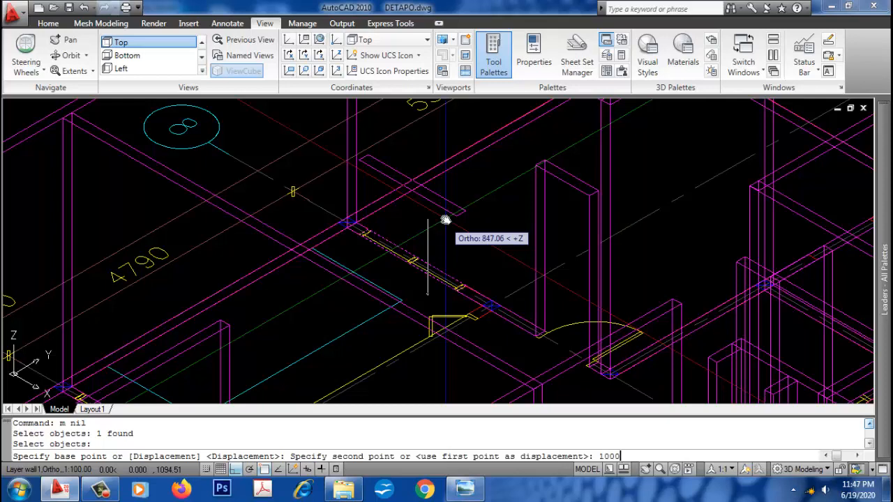
type("1000")
key("Return")
scroll(445, 219, "down", 3)
key("Escape")
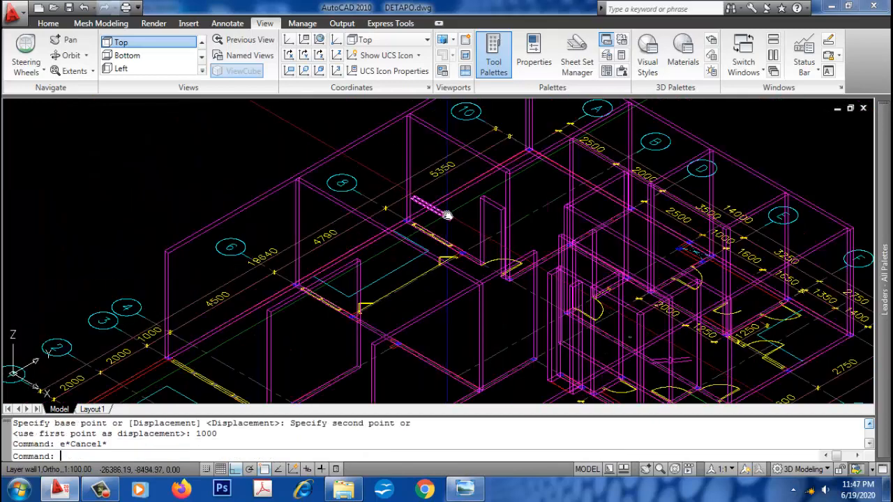
type("ex")
key("Return")
key("Escape")
scroll(447, 216, "up", 5)
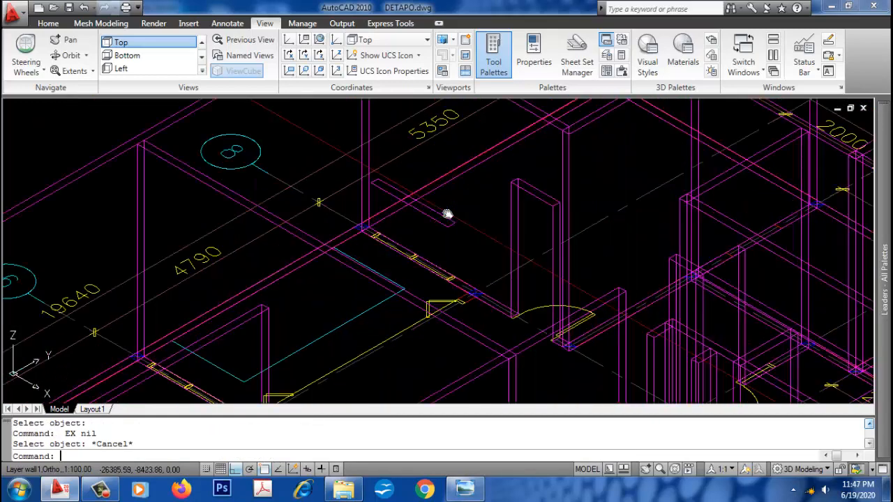
key("Escape")
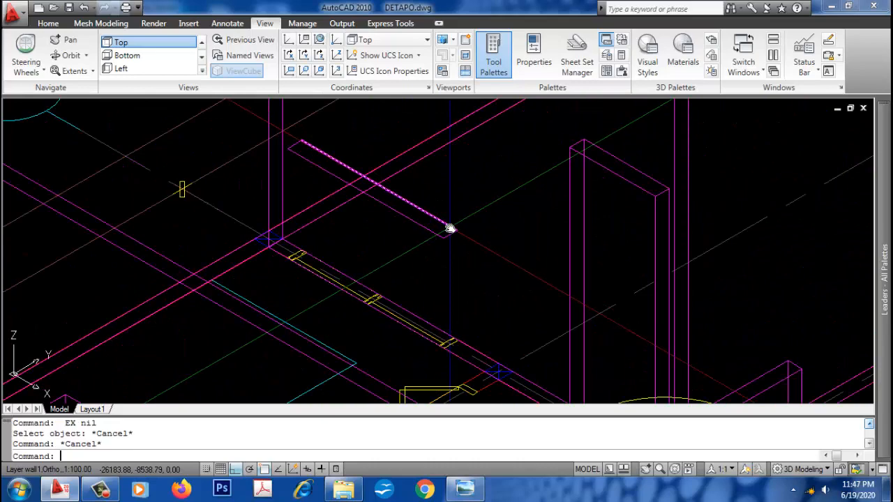
type("u")
key("Return")
type("u")
key("Return")
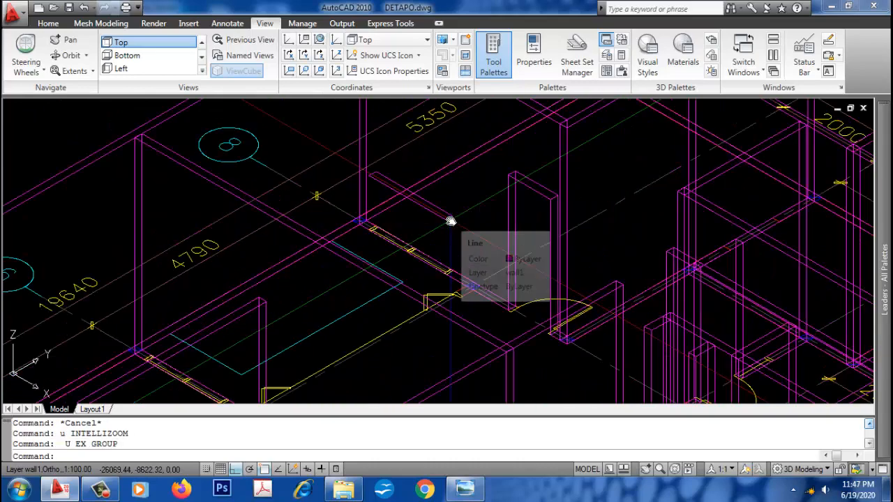
scroll(450, 227, "up", 3)
key("Escape")
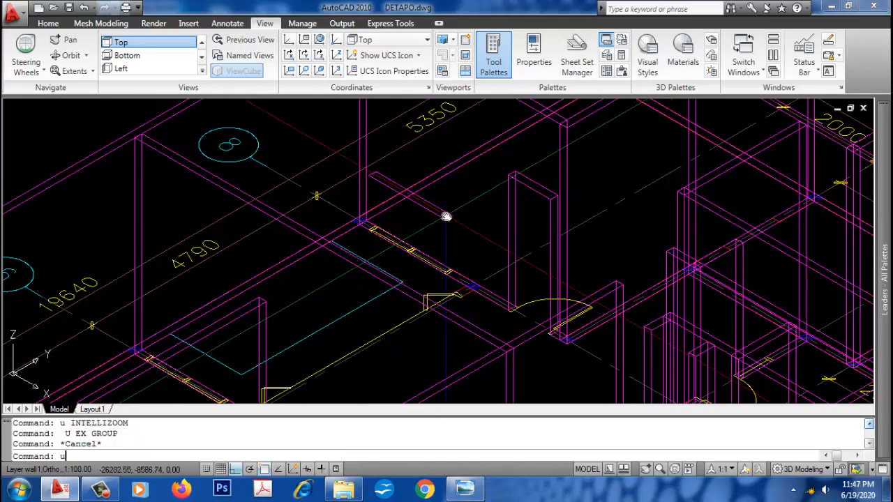
key("Return")
scroll(436, 218, "up", 4)
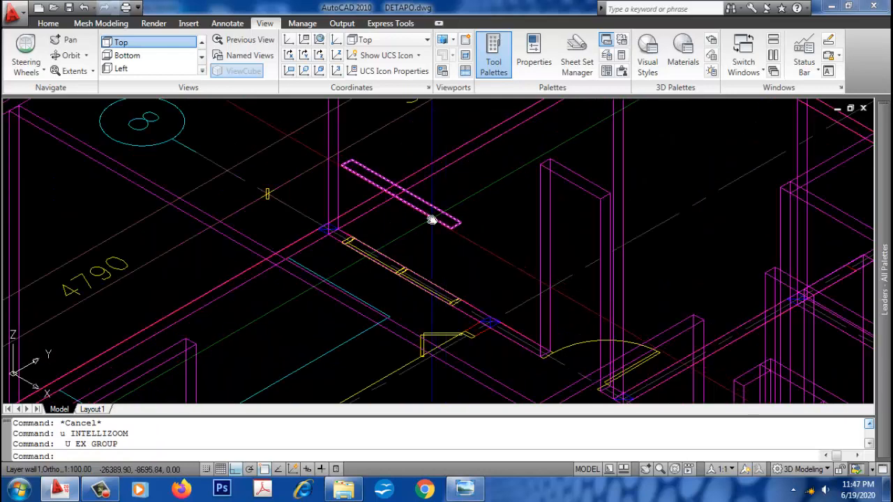
key("Escape")
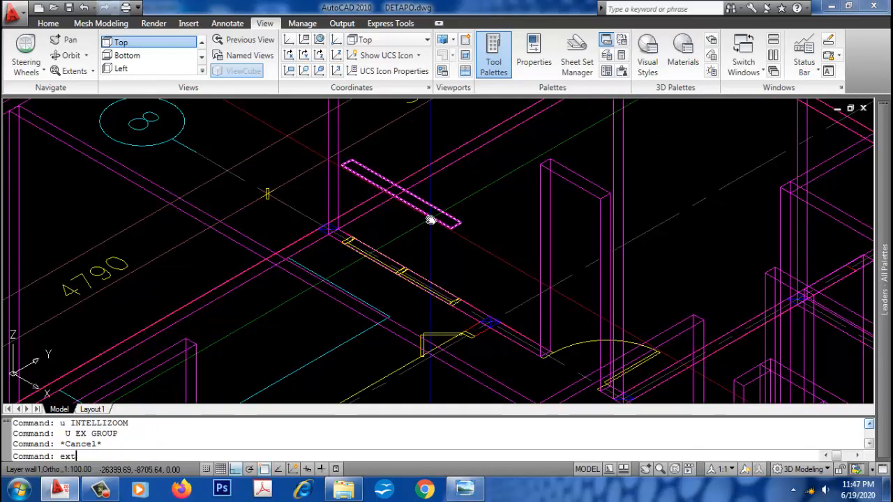
Step: Extrude the raised window rectangle to a height of 1500
type("ext")
key("Return")
left_click(429, 219)
key("Return")
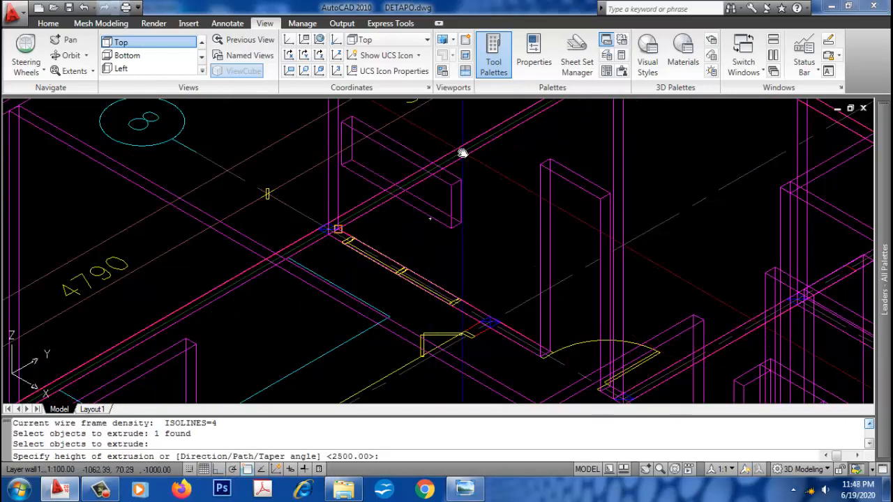
type("1500")
key("Return")
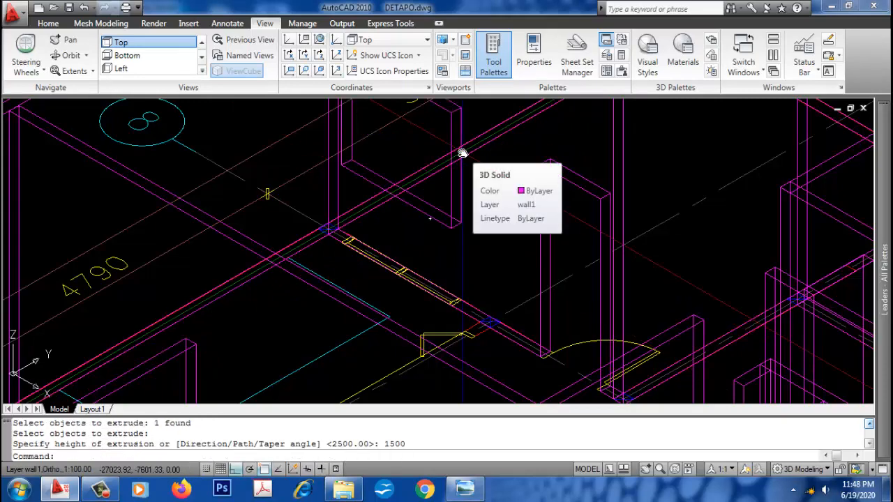
Step: Try to subtract the window block from the gridline 8 wall after picking both solids as objects to subtract from
middle_click_drag(462, 153, 506, 280)
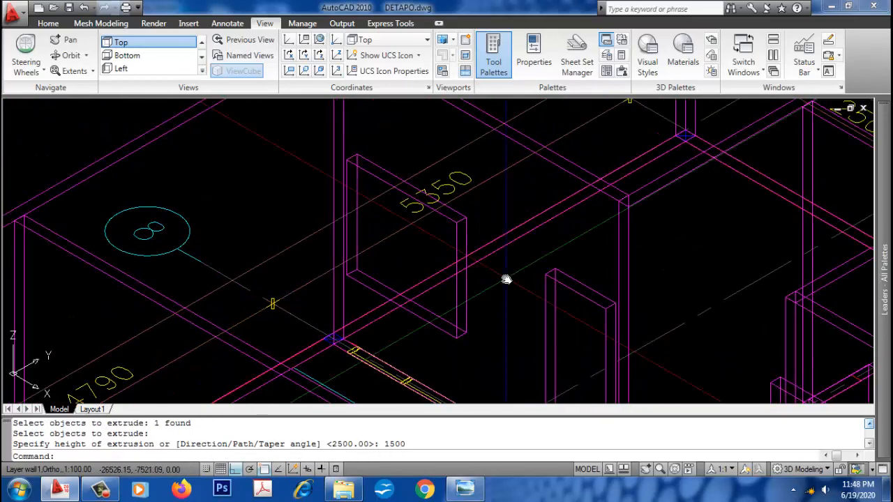
type("su")
key("Return")
left_click(527, 146)
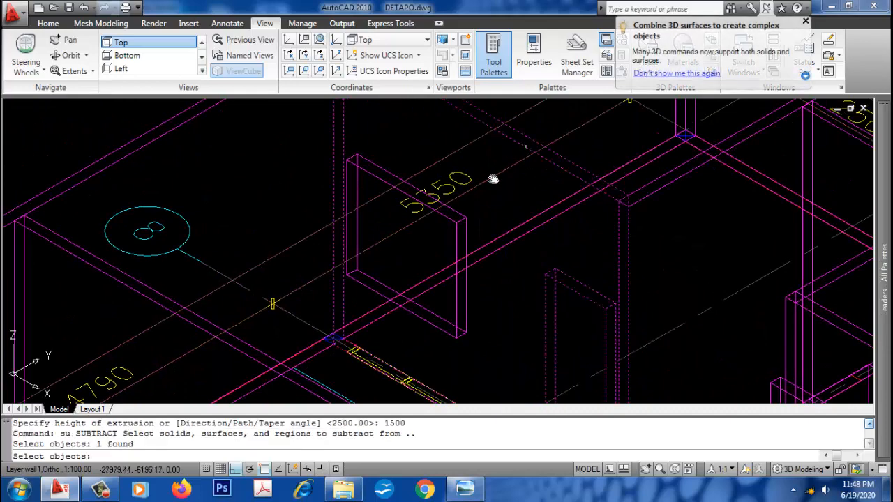
left_click(465, 224)
left_click(448, 226)
key("Return")
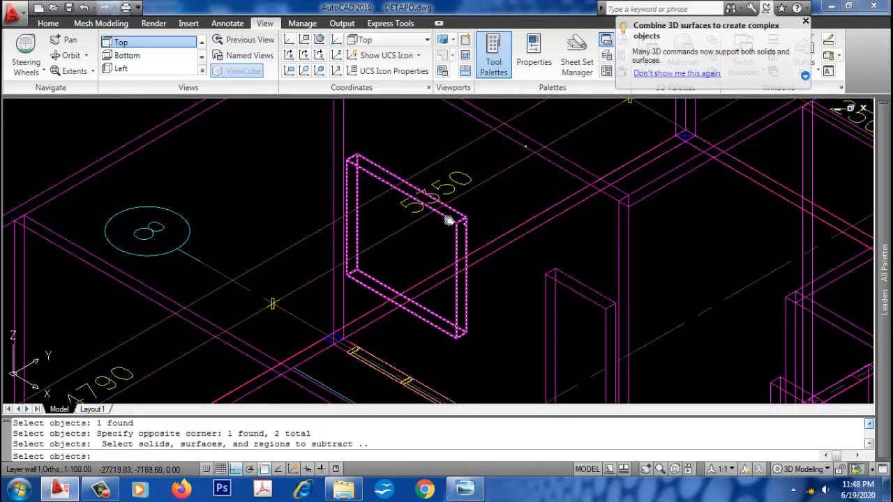
left_click(450, 221)
key("Return")
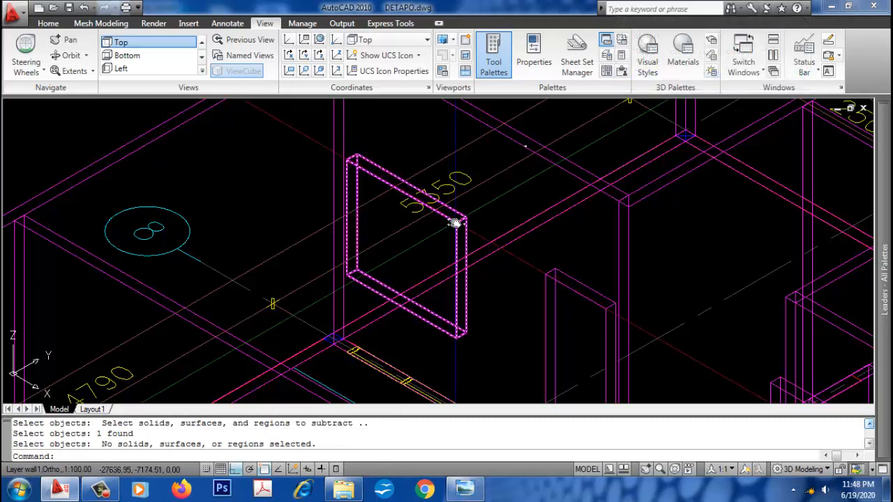
Step: Subtract the extruded window block from the gridline 8 wall solid to cut the window opening
key("Escape")
type("su")
key("Return")
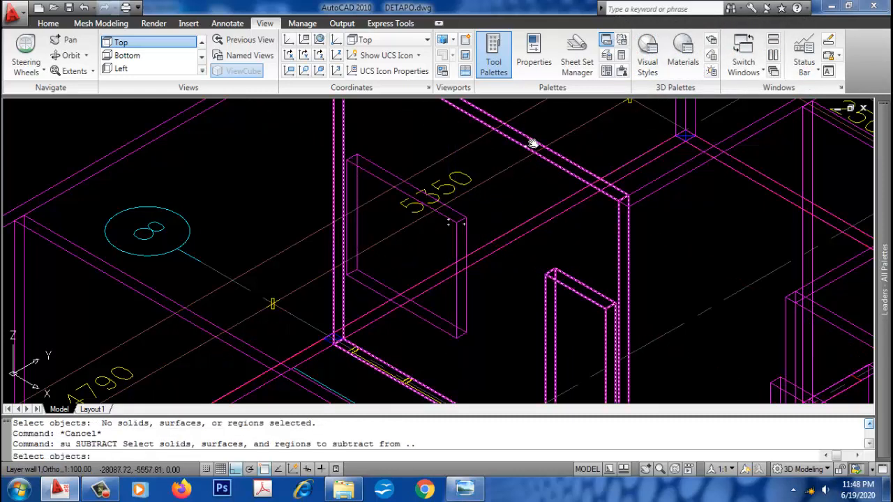
left_click(528, 148)
key("Return")
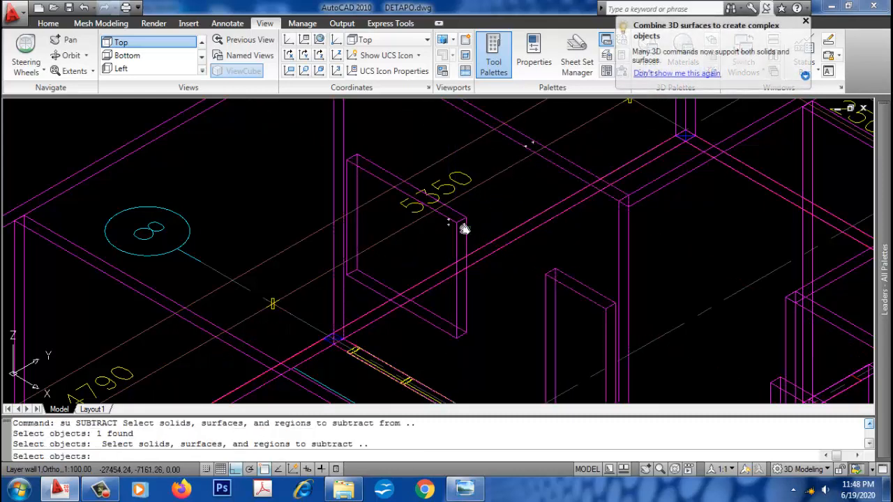
left_click(461, 226)
key("Return")
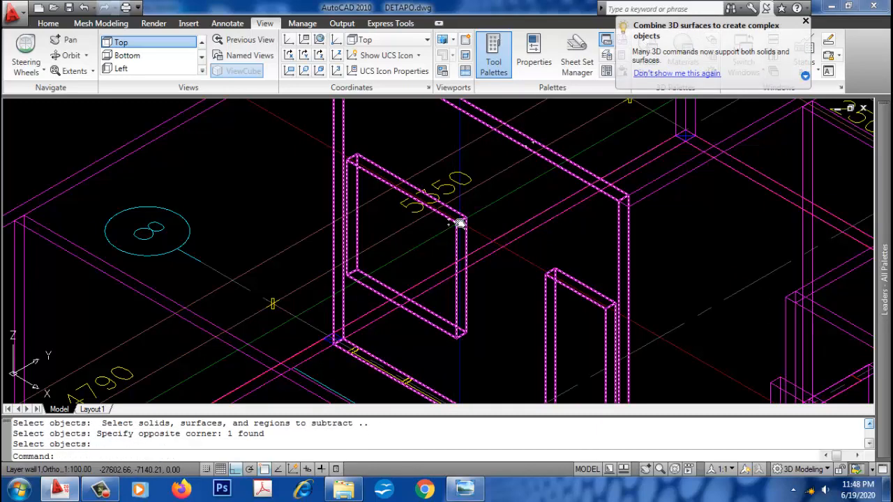
Step: Shade the model and inspect the window opening in the gridline 8 wall together with the surrounding ground floor walls
type("sha")
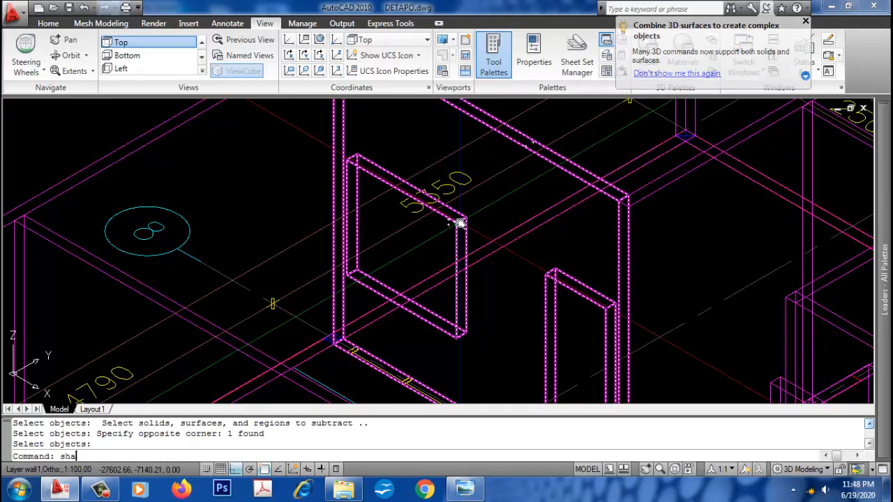
type("de")
key("Return")
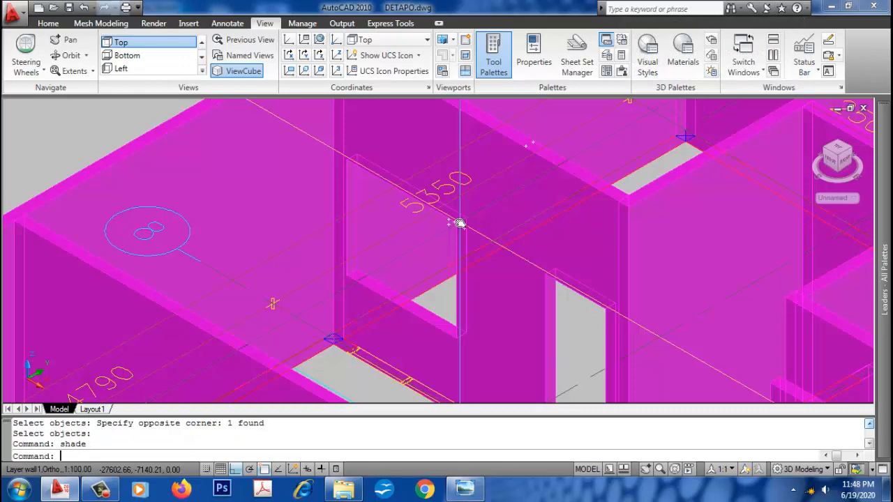
scroll(461, 224, "down", 6)
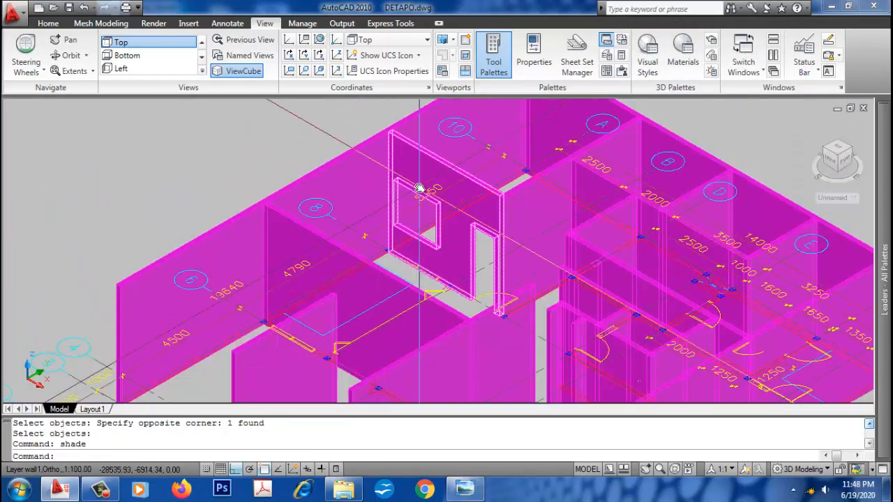
middle_click_drag(466, 260, 464, 179)
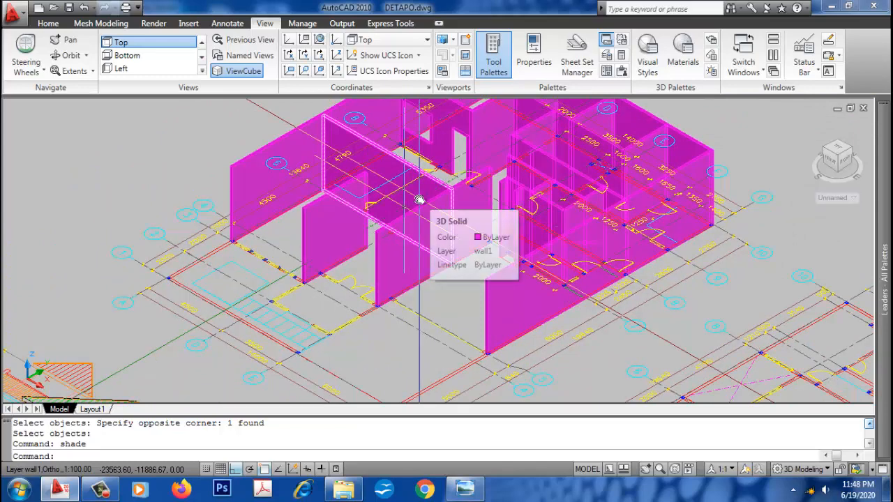
middle_click_drag(423, 202, 418, 213)
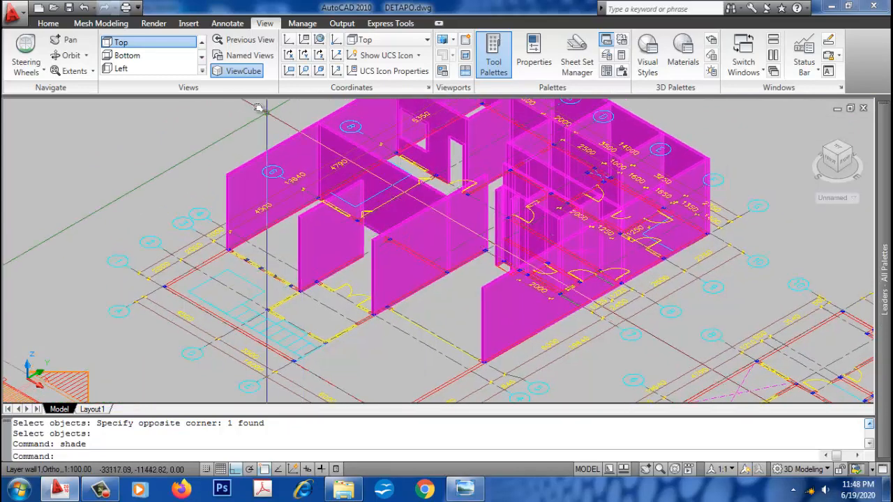
Step: Switch to the SW Isometric view and frame the ground floor walls with a zoom window
left_click(202, 71)
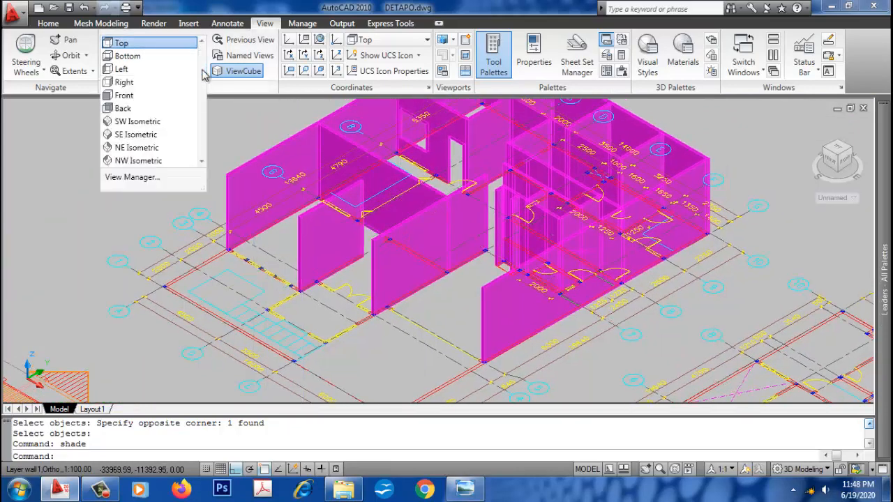
left_click(176, 122)
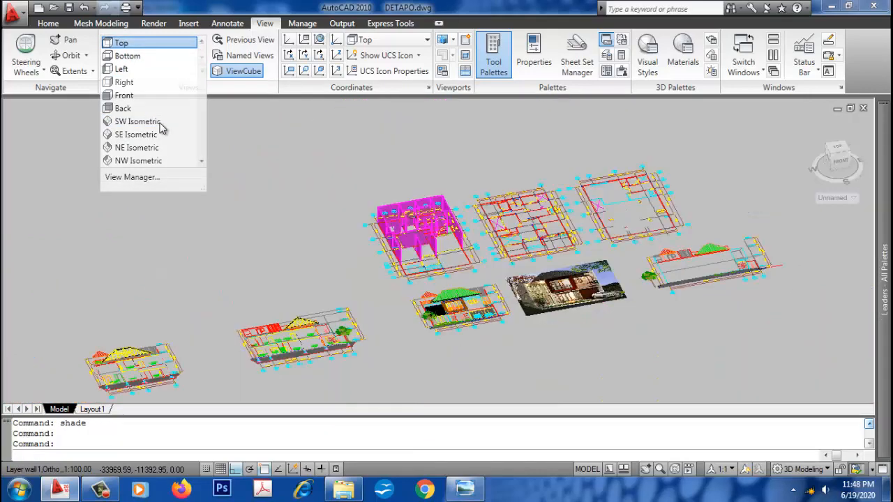
key("Escape")
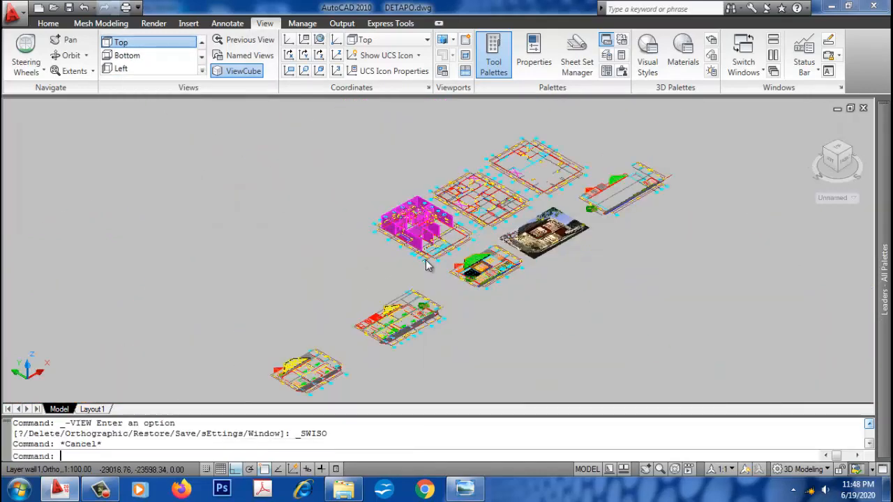
type("zw")
key("space")
left_click(365, 259)
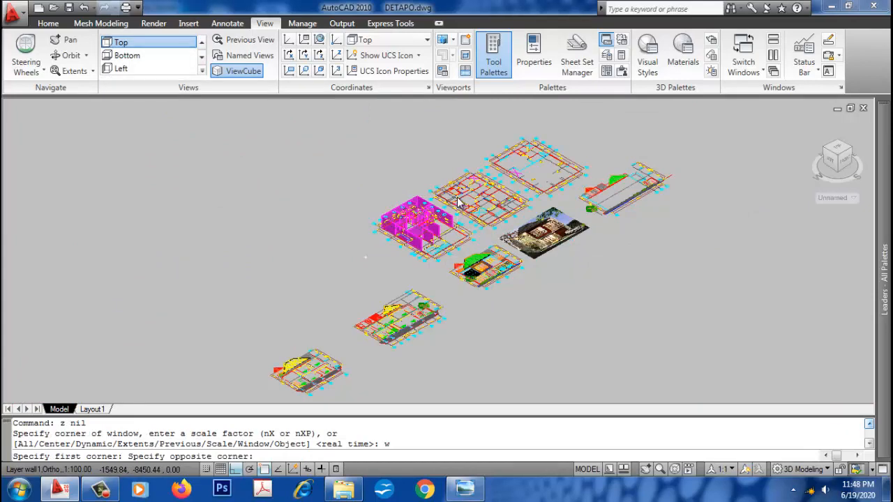
left_click(459, 201)
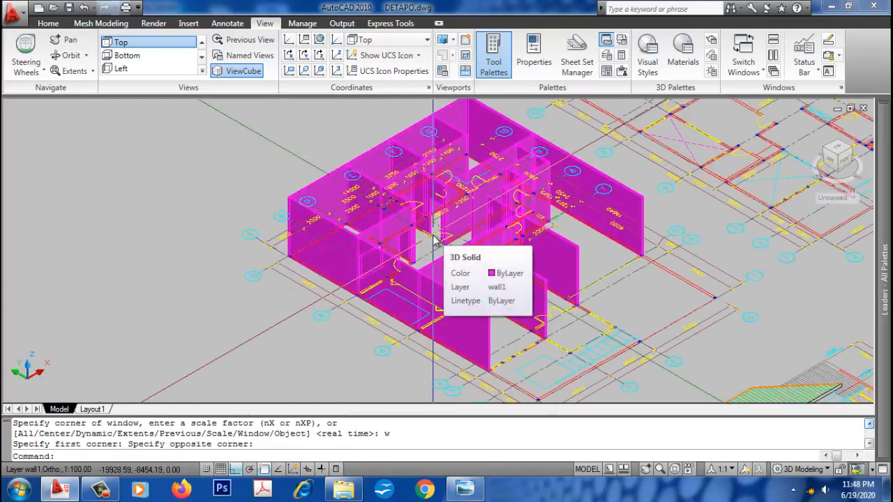
Step: Set the shade mode of the ground floor wall model to 2D wireframe
type("sha")
key("space")
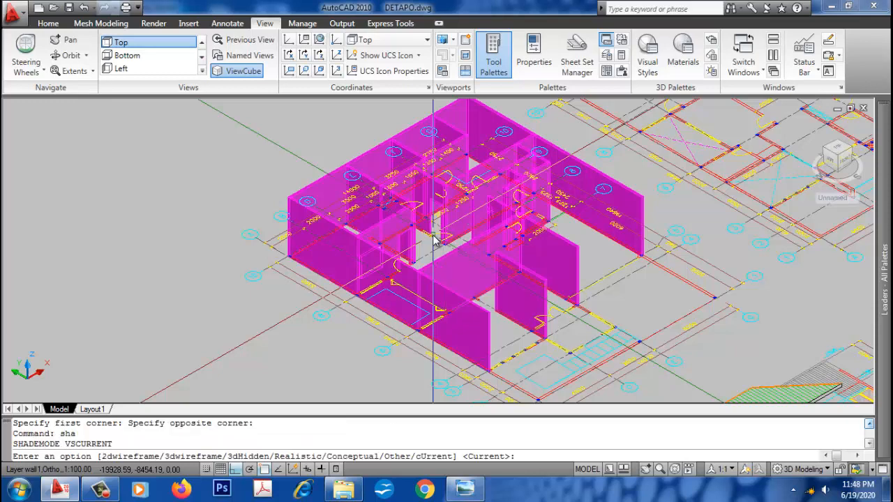
key("Return")
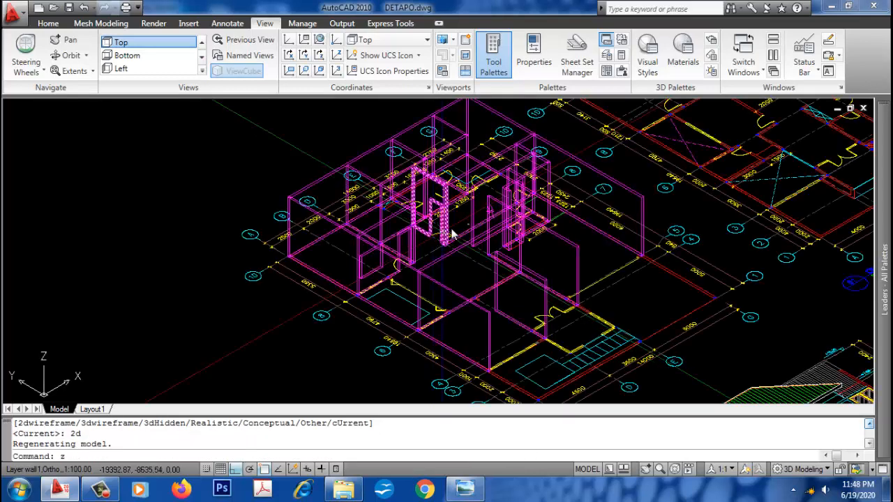
Step: Zoom to the drawing extents, window in on the ground floor walls and neighbouring drawings, and examine the wireframe walls closely
type("ze")
key("Return")
type("v")
key("Return")
left_click(331, 290)
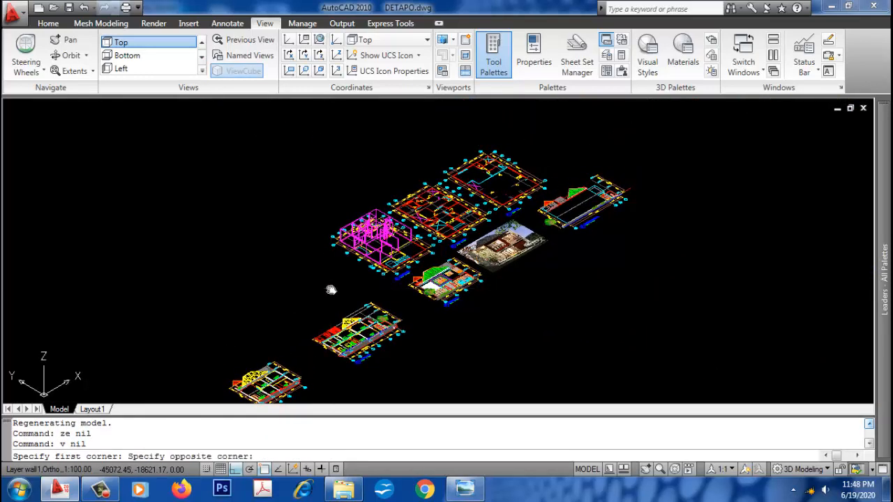
left_click(507, 169)
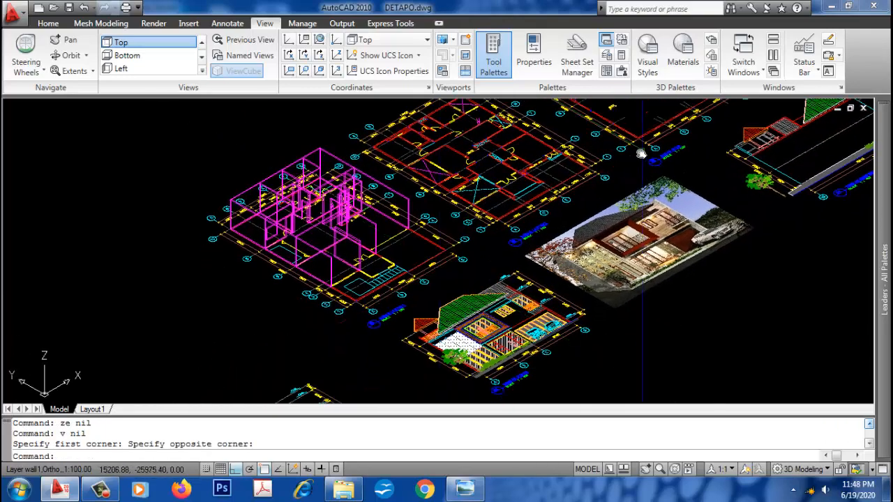
left_click(503, 63)
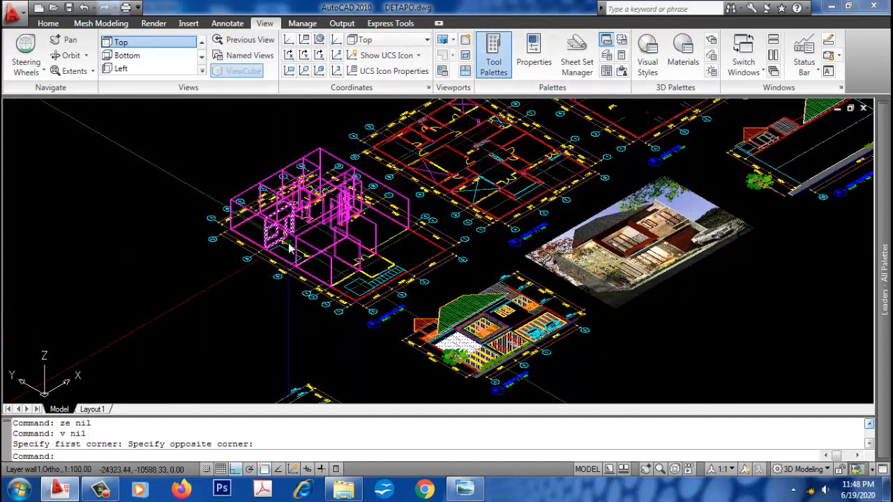
scroll(271, 217, "up", 2)
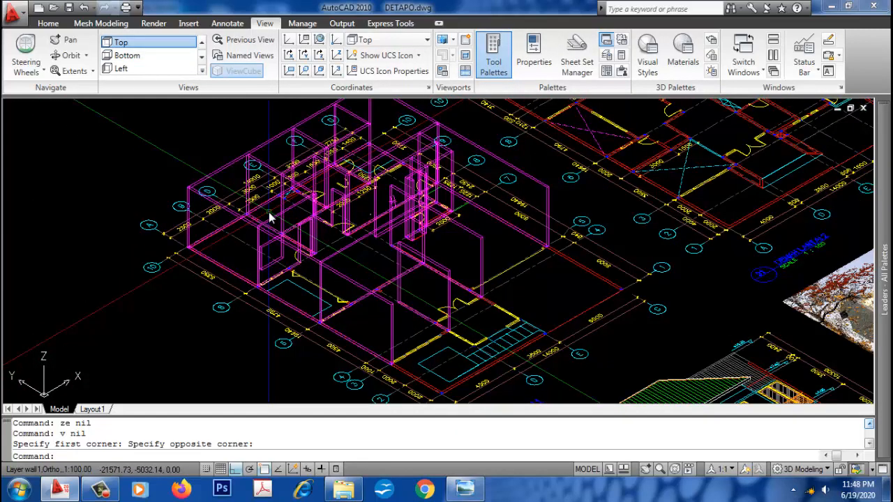
scroll(271, 217, "up", 1)
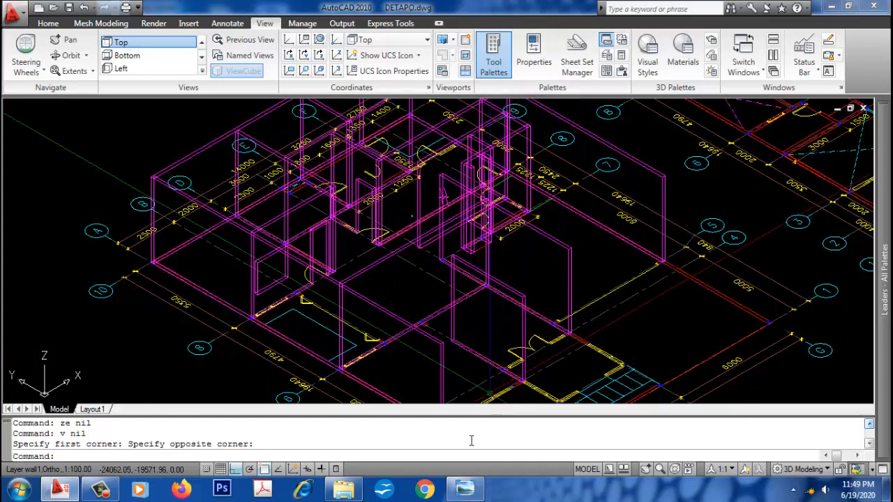
Step: Switch to the auto-cad-commands image in Windows Photo Viewer, review the 3D commands and 3D toolbars tables, and return to AutoCAD
mouse_move(465, 489)
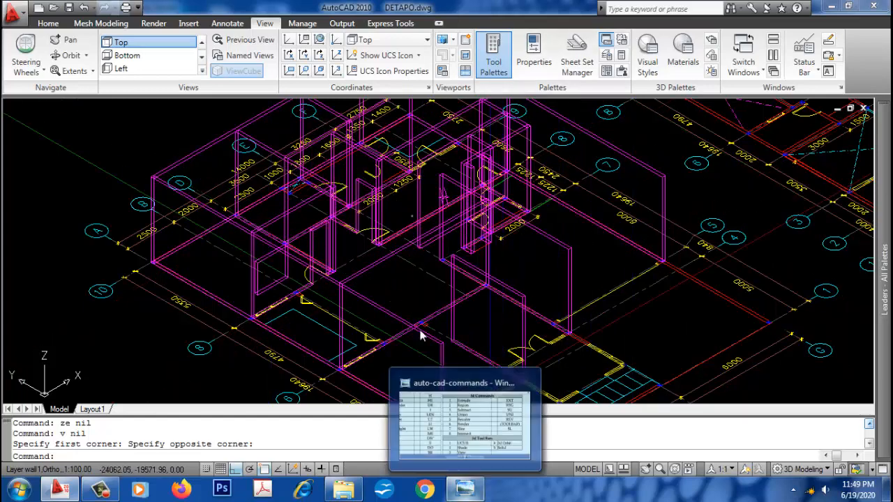
left_click(460, 493)
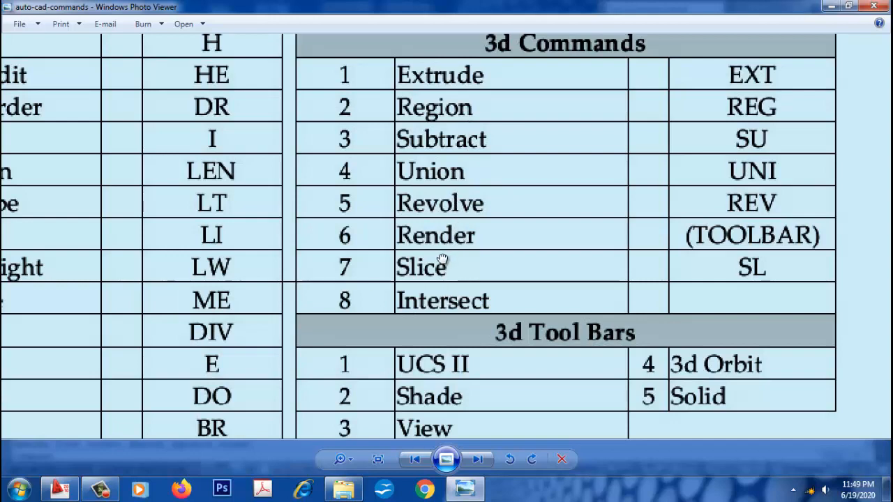
left_click_drag(431, 225, 428, 152)
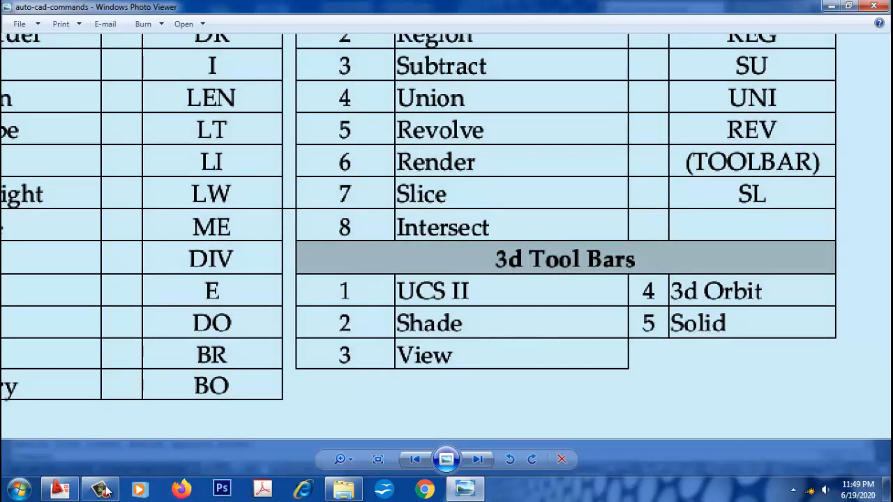
left_click(59, 491)
Step: Examine the ground floor walls, the entrance and stair area of the plan, and the front elevation in the isometric view
scroll(309, 220, "down", 2)
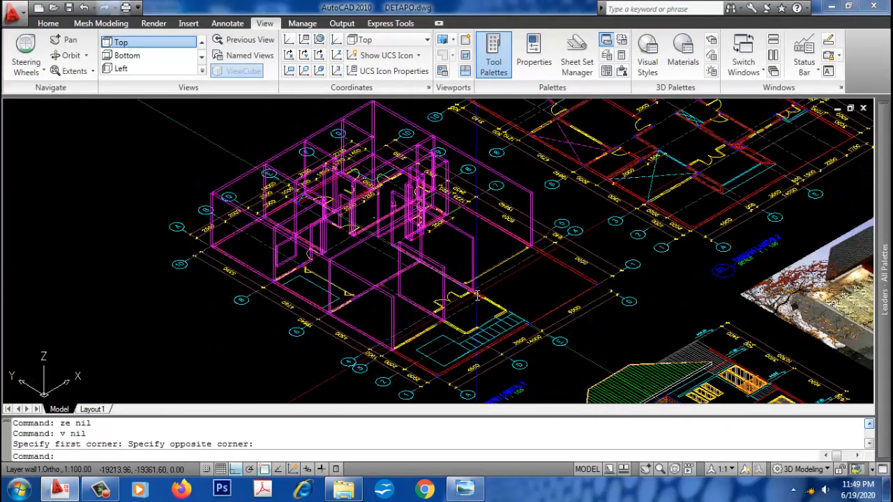
scroll(477, 296, "up", 2)
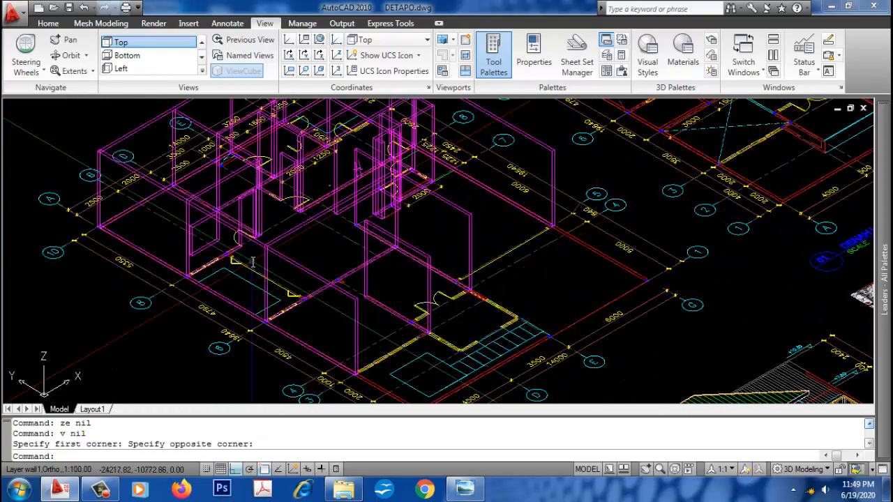
scroll(393, 289, "down", 2)
middle_click_drag(393, 290, 341, 255)
scroll(332, 310, "up", 5)
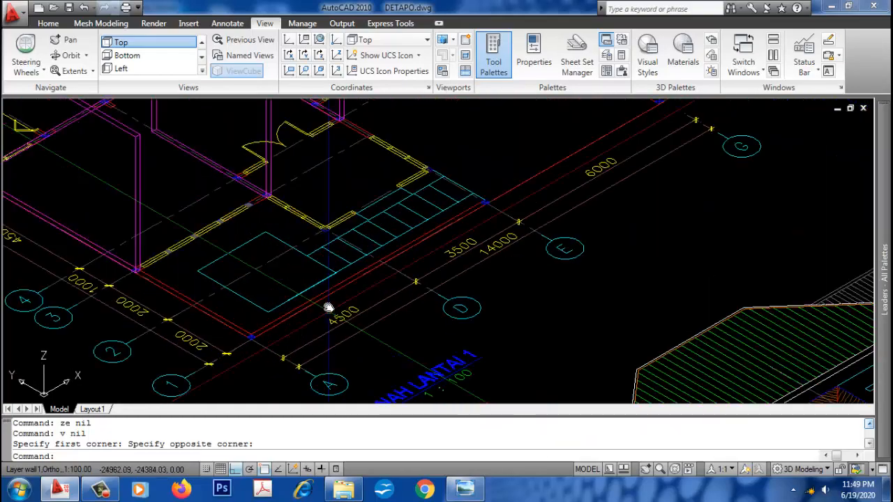
scroll(305, 225, "down", 4)
mouse_move(447, 311)
middle_mouse_down()
mouse_move(397, 292)
mouse_move(426, 305)
middle_mouse_up()
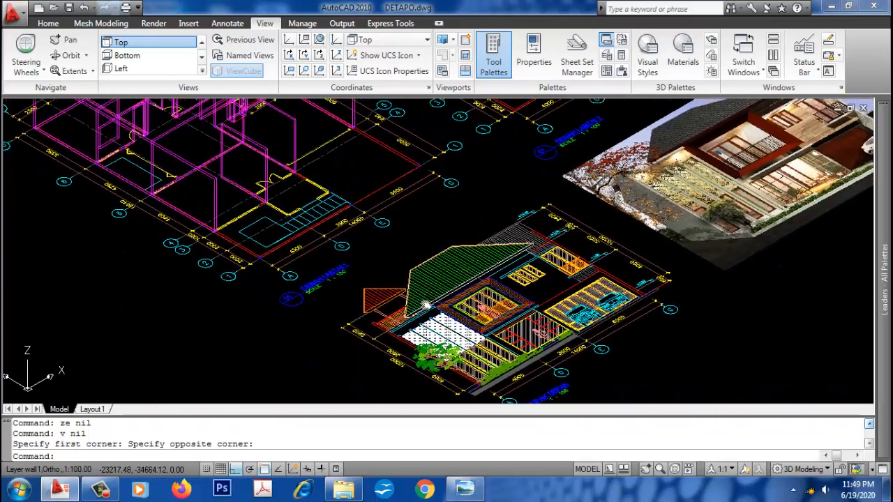
scroll(497, 339, "up", 2)
middle_click_drag(498, 338, 460, 288)
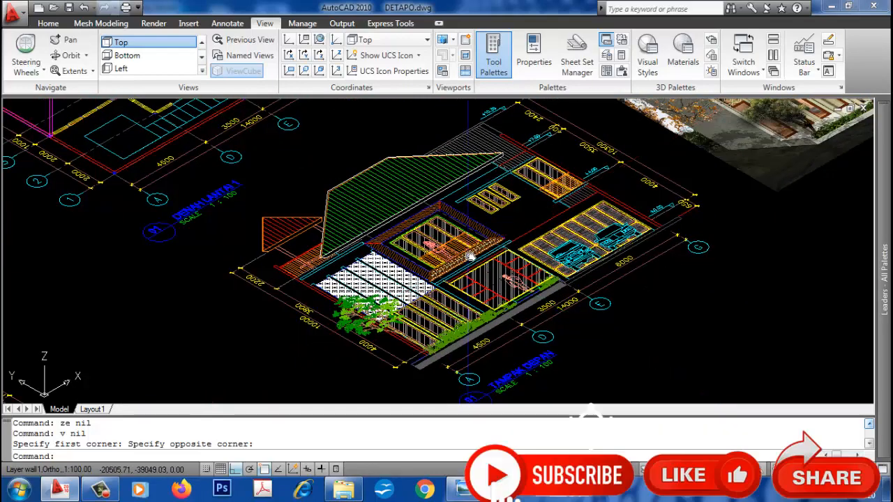
scroll(452, 265, "down", 2)
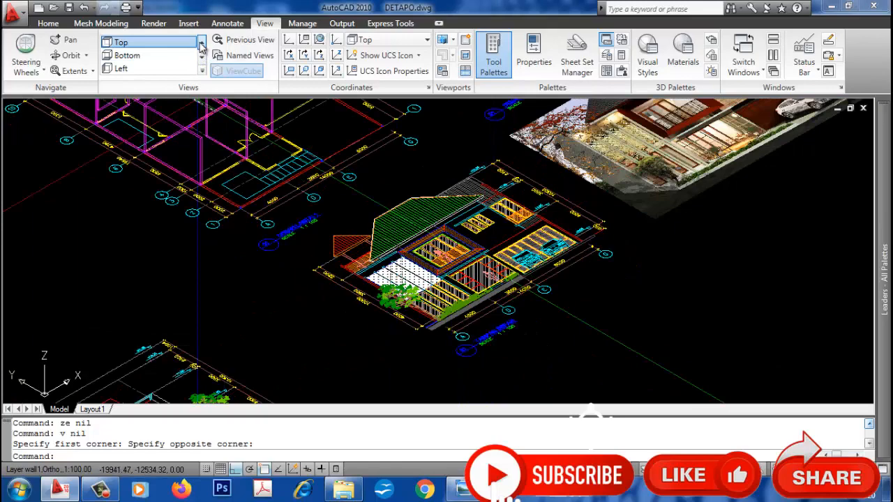
Step: Switch to the Top view and compare the front elevation TAMPAK DEPAN with the house photo beside it
left_click(139, 45)
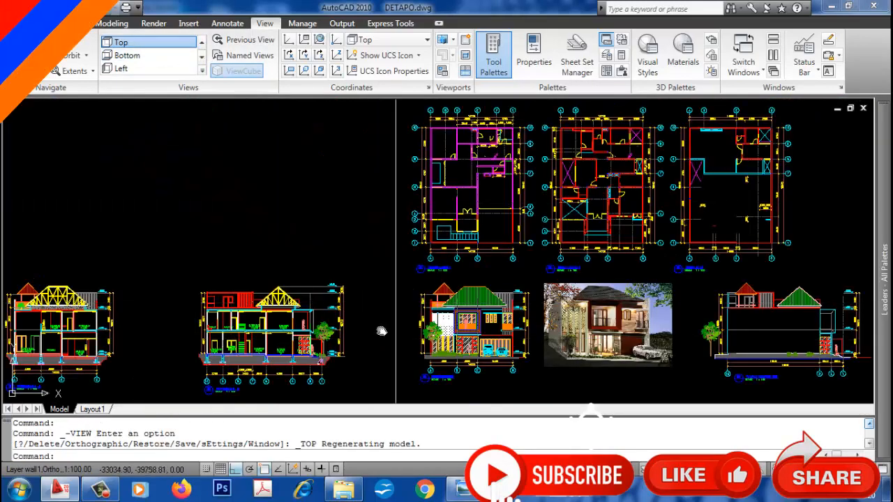
scroll(377, 349, "up", 1)
left_click(654, 264)
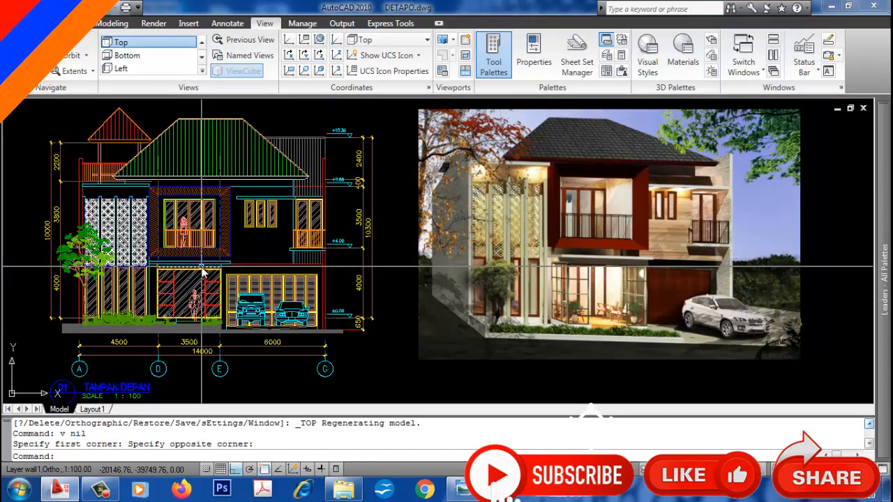
scroll(201, 267, "down", 4)
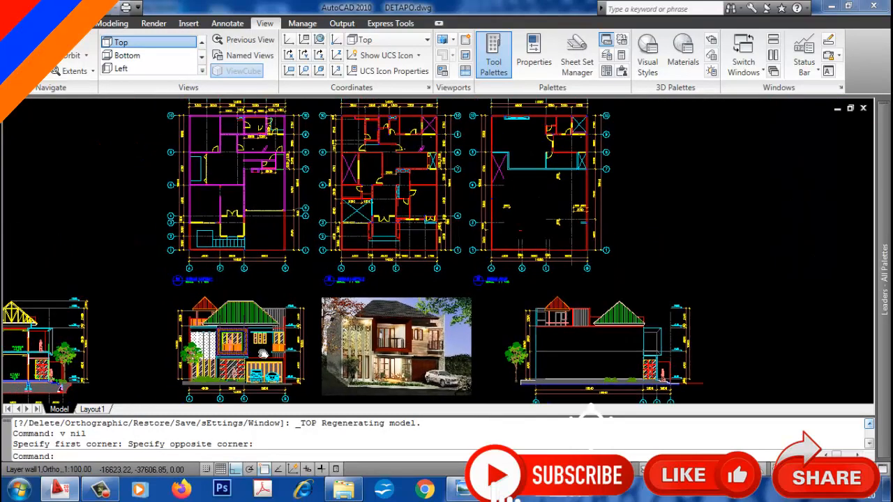
Step: Open the list of preset views
left_click(203, 69)
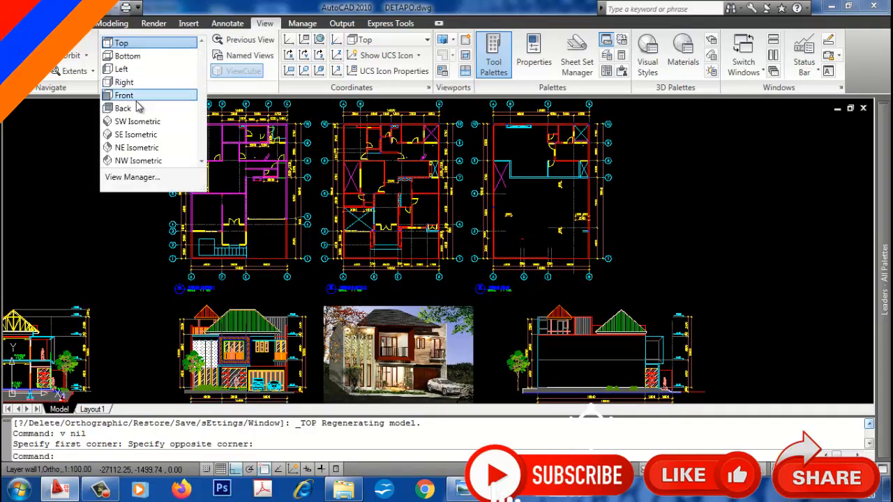